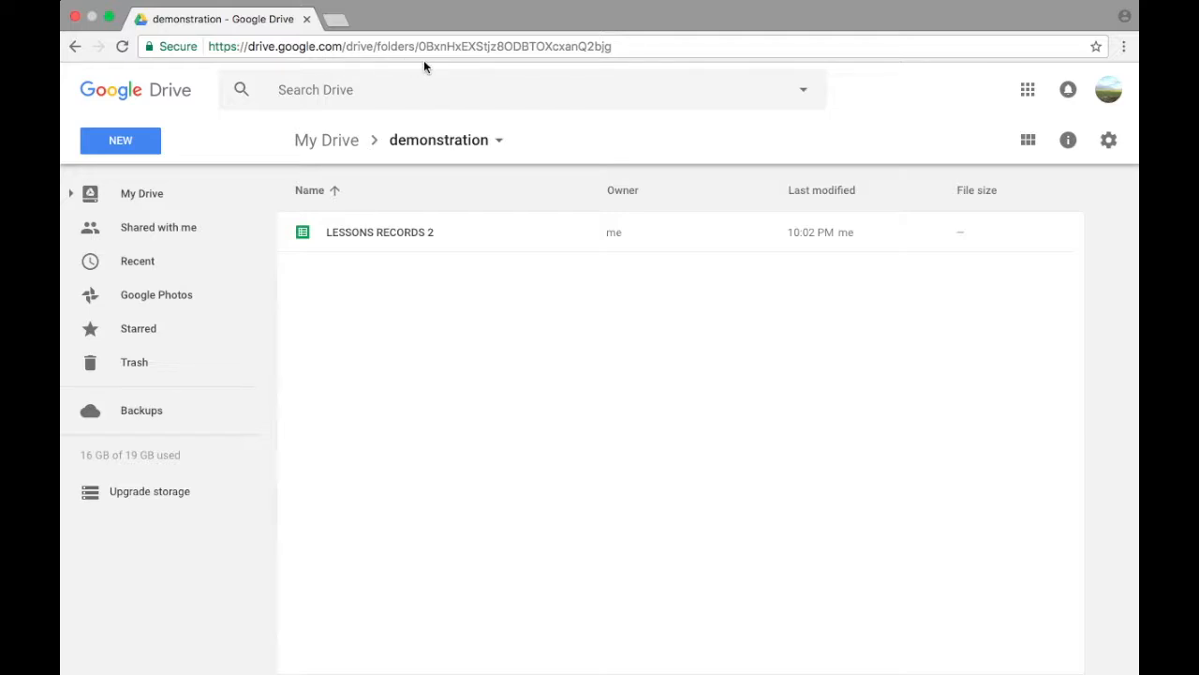
# Step: Create a new Google Sheets spreadsheet in the demonstration folder and name it LESSONS RECORDS
pyautogui.click(93, 142)
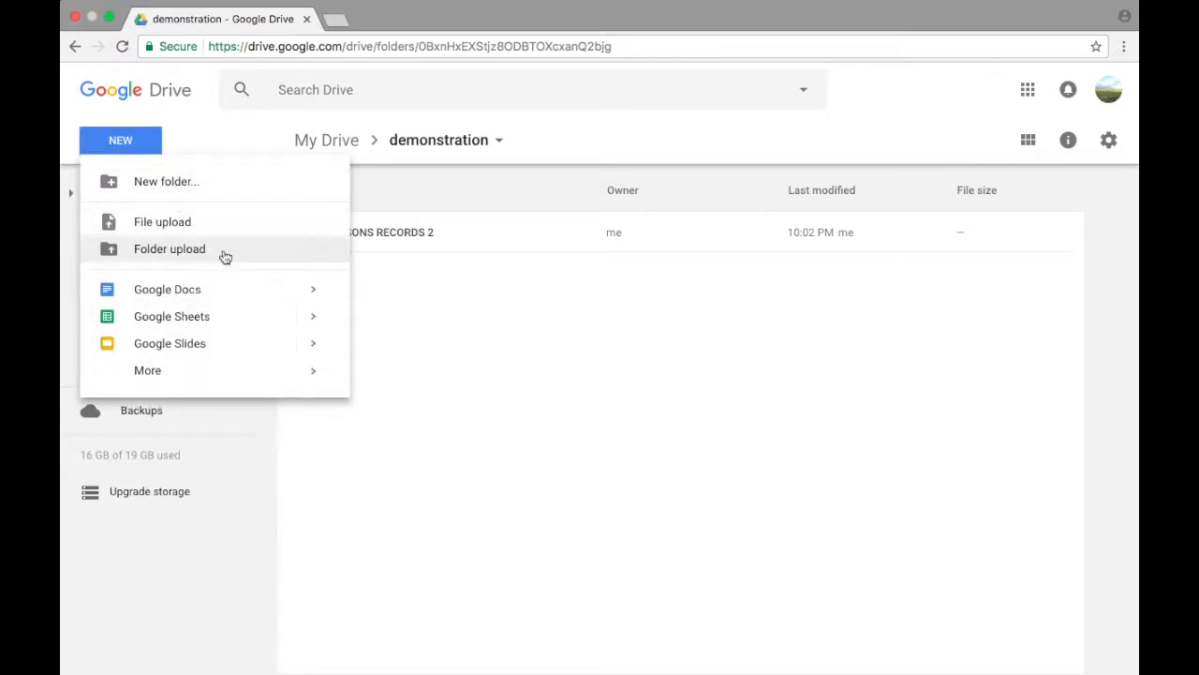
pyautogui.click(239, 320)
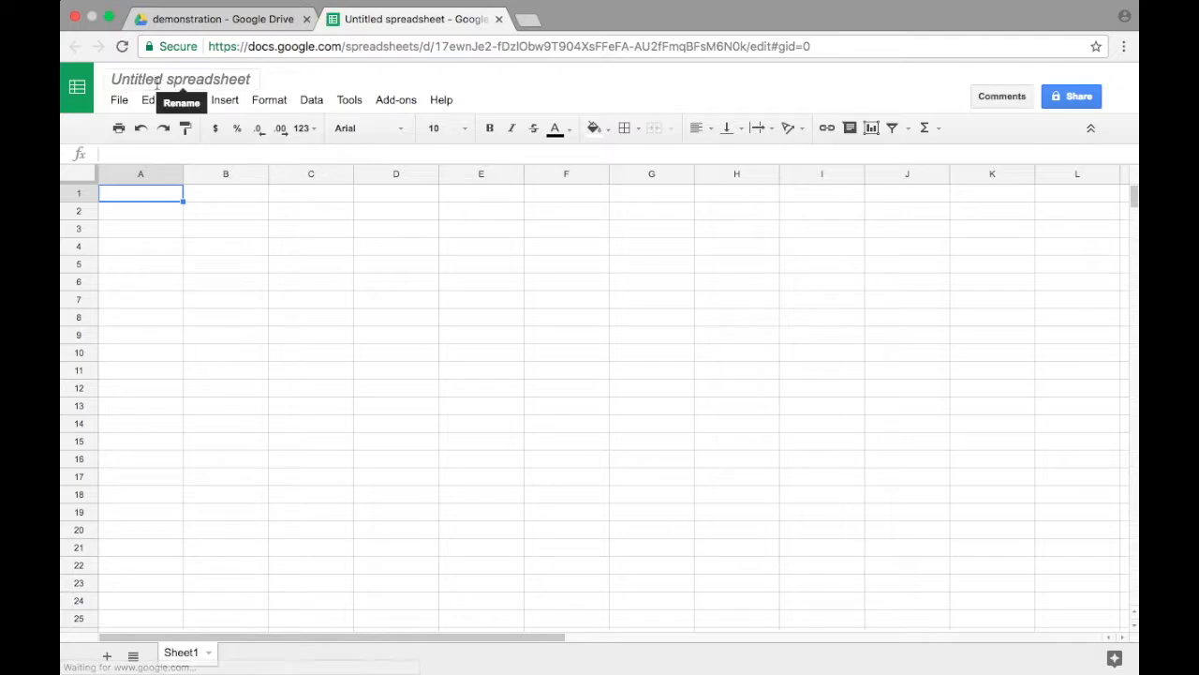
pyautogui.click(169, 80)
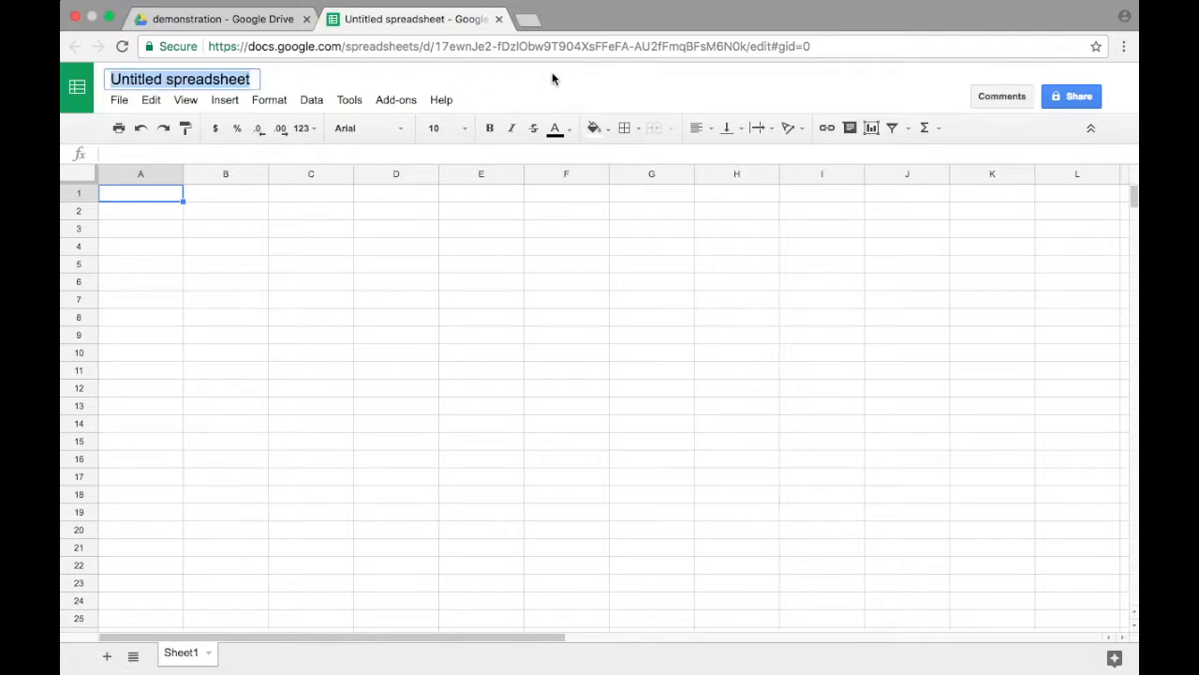
pyautogui.write('LESSONS RECORDS')
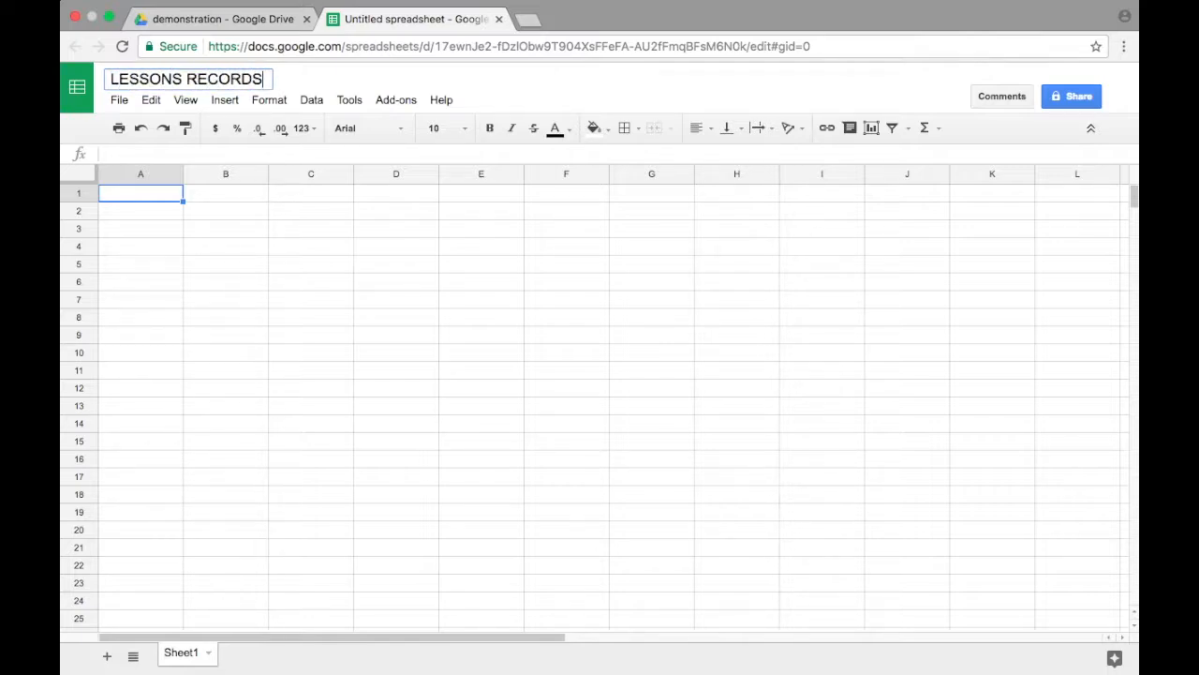
pyautogui.click(550, 83)
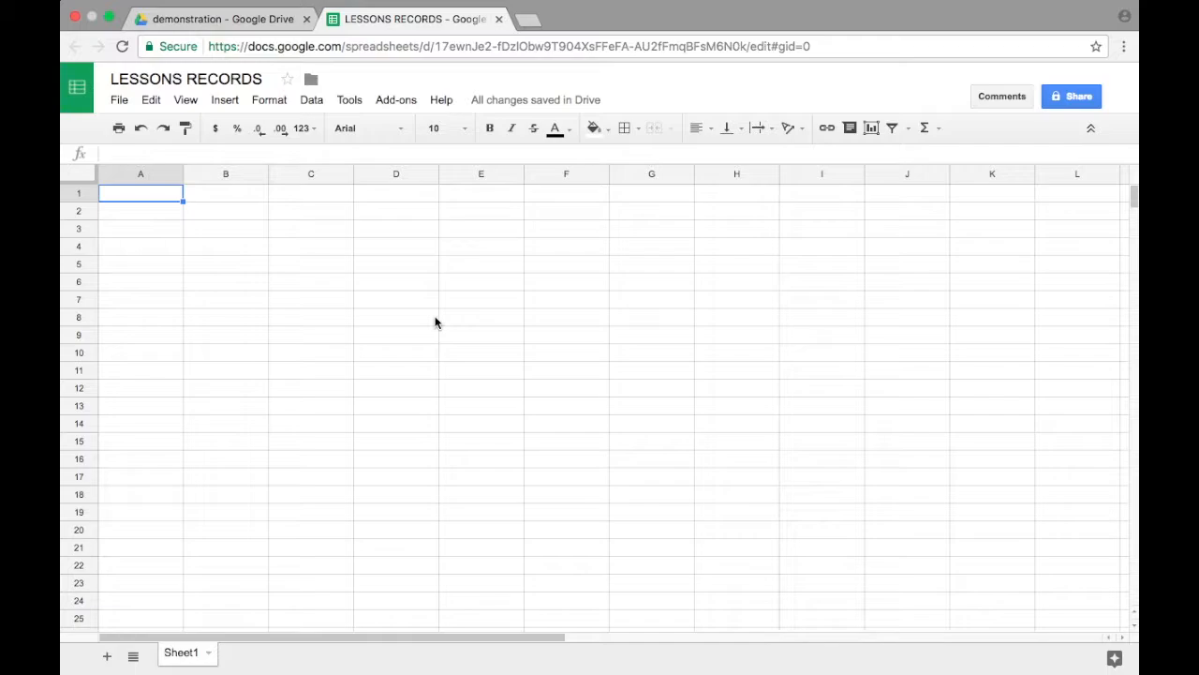
# Step: Rename the sheet Sheet1 as LESSONS
pyautogui.click(210, 654)
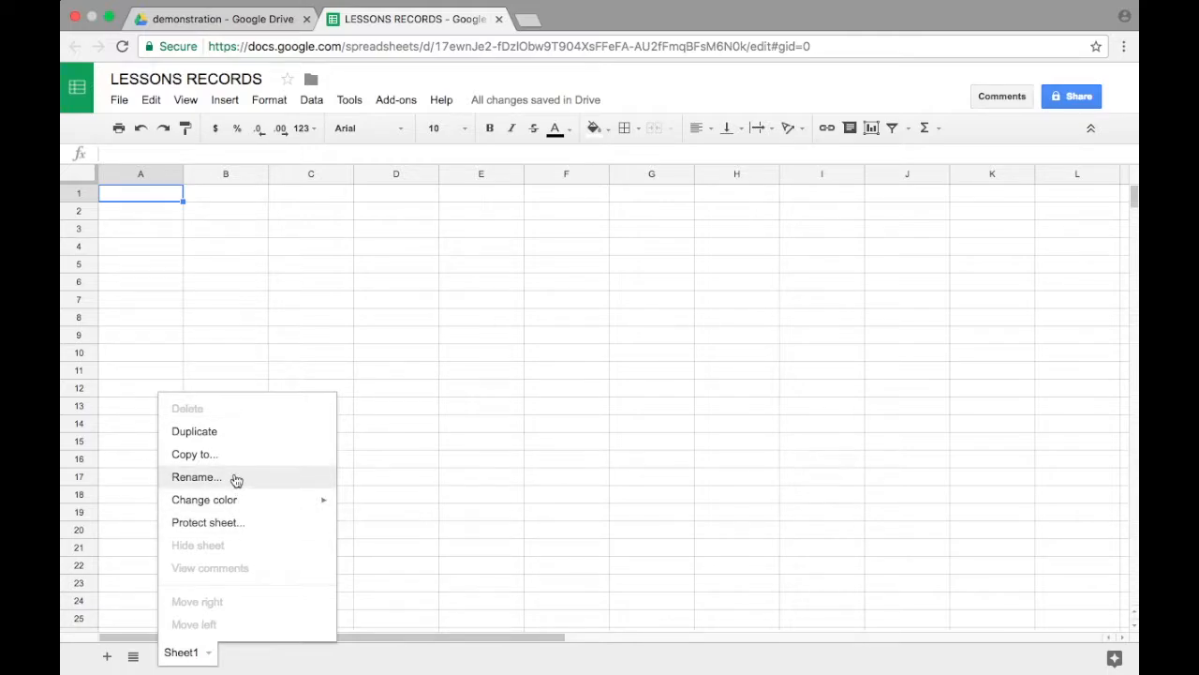
pyautogui.click(236, 479)
pyautogui.write('LESSONS')
pyautogui.press('Return')
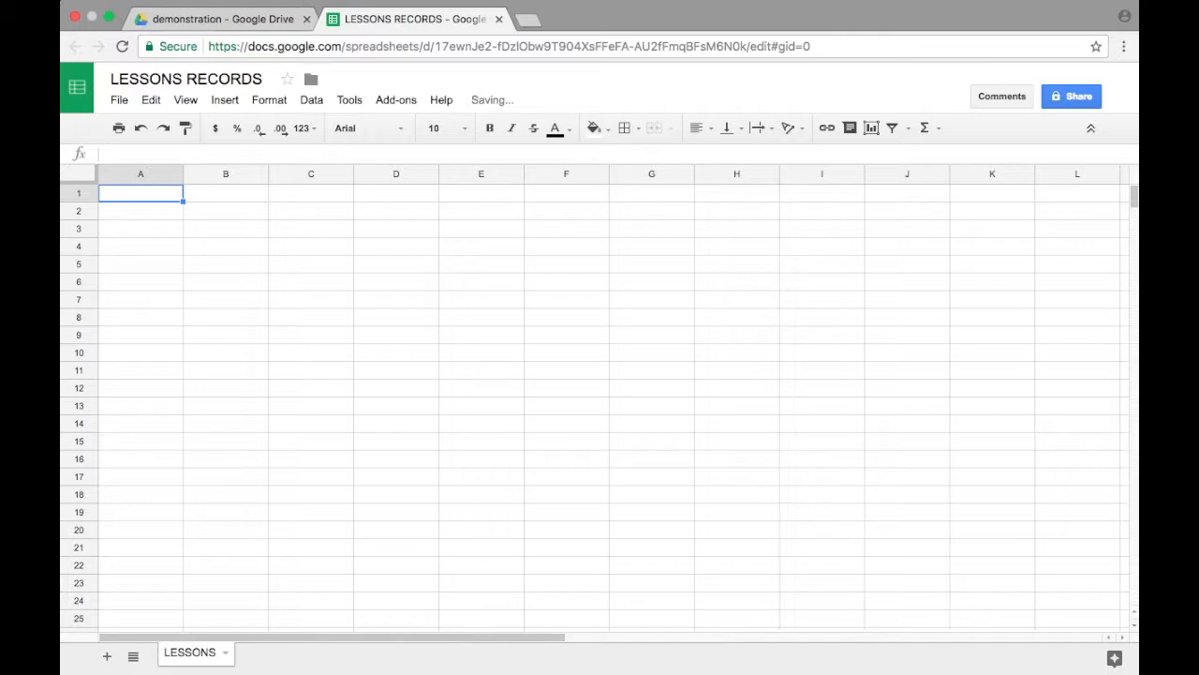
# Step: Enter the column headings LESSON ID, LESSON TITLE, LESSON DATE and LESSON TIME in cells A1 to D1
pyautogui.write('LESSON ID')
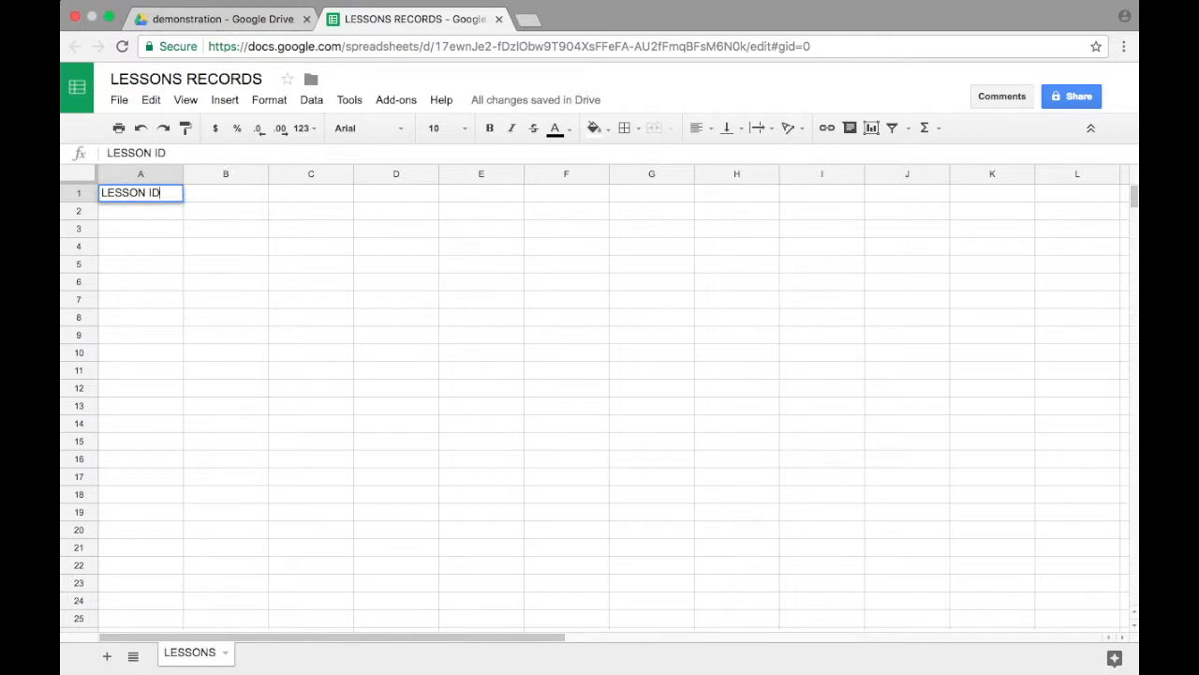
pyautogui.press('Tab')
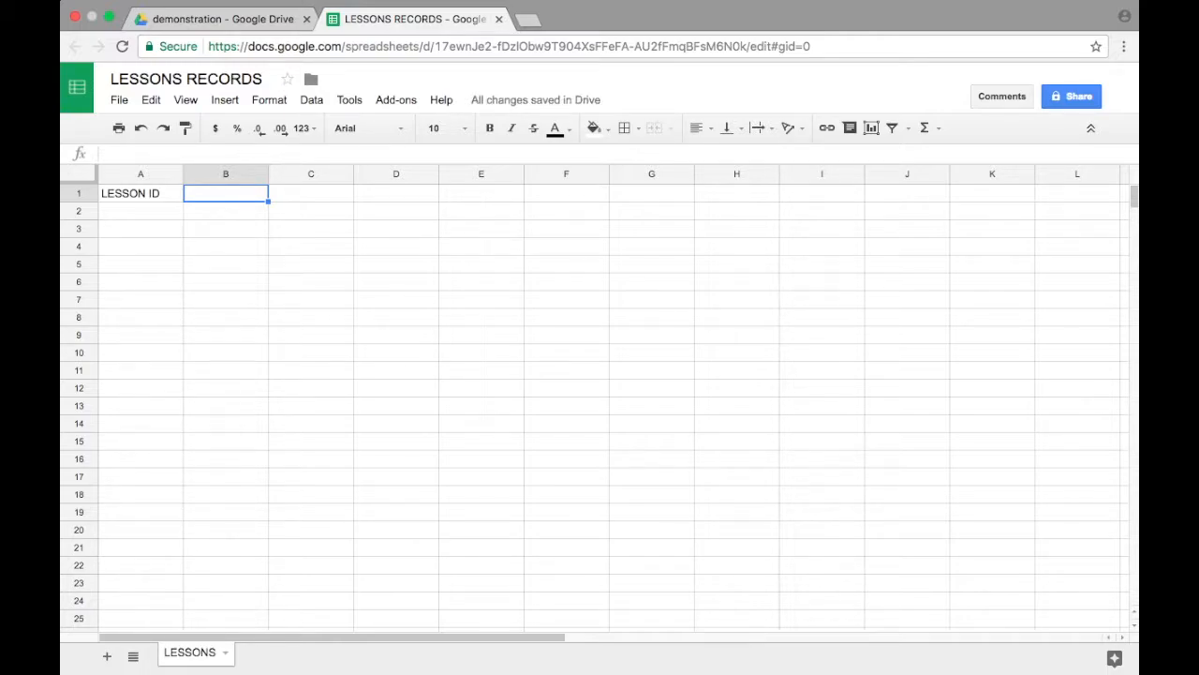
pyautogui.write('LESS')
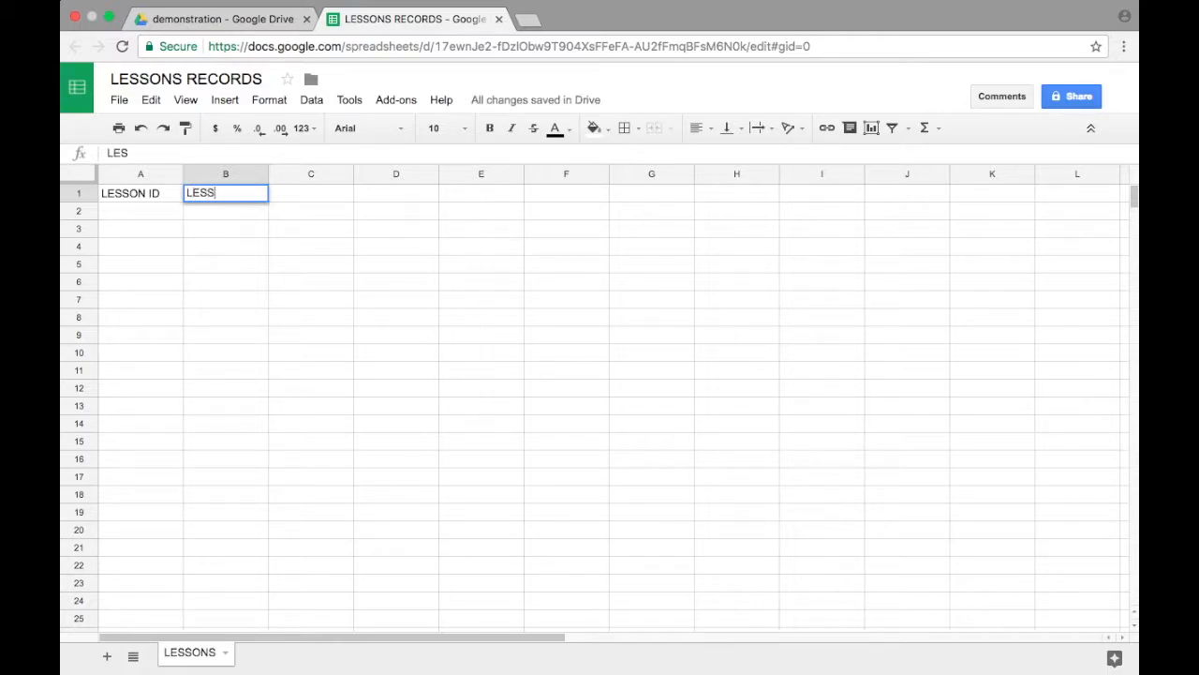
pyautogui.write('ON TITLE')
pyautogui.press('Tab')
pyautogui.write('LE')
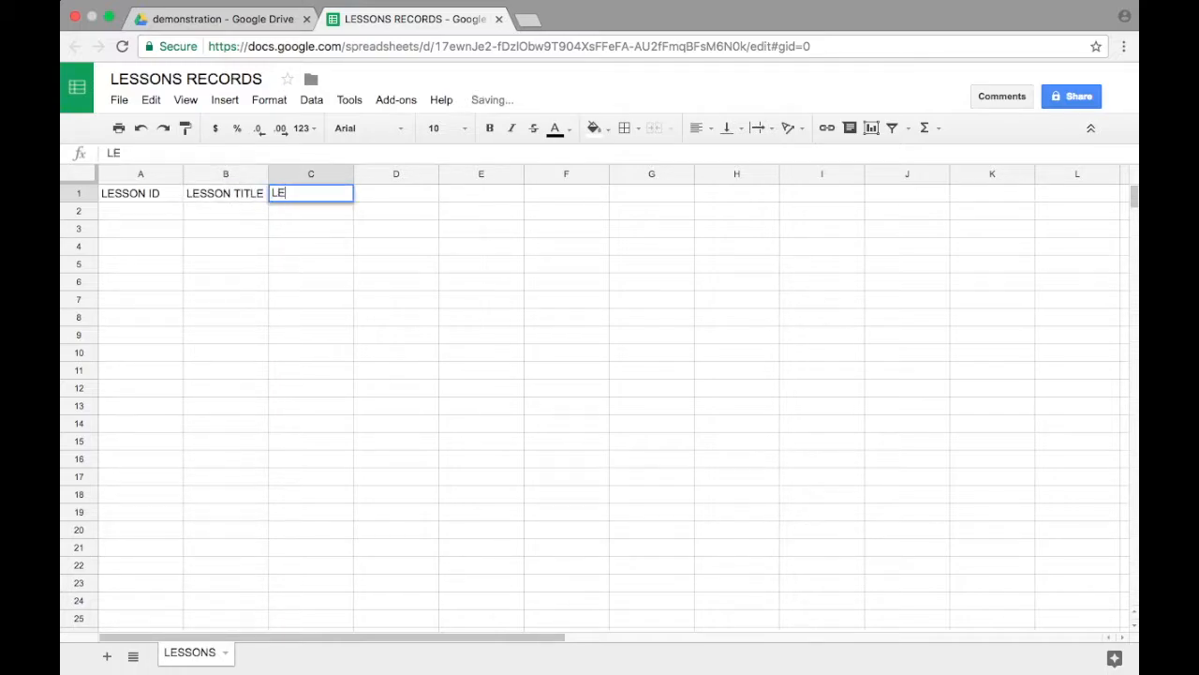
pyautogui.write('SSON DATE')
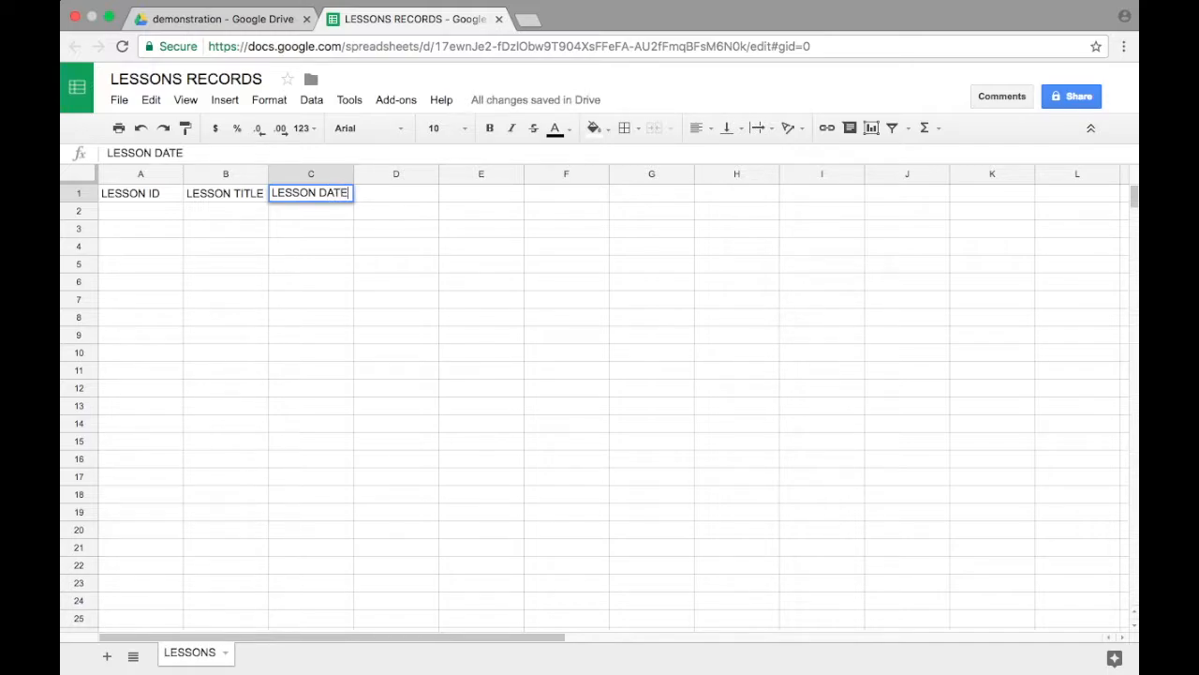
pyautogui.press('Tab')
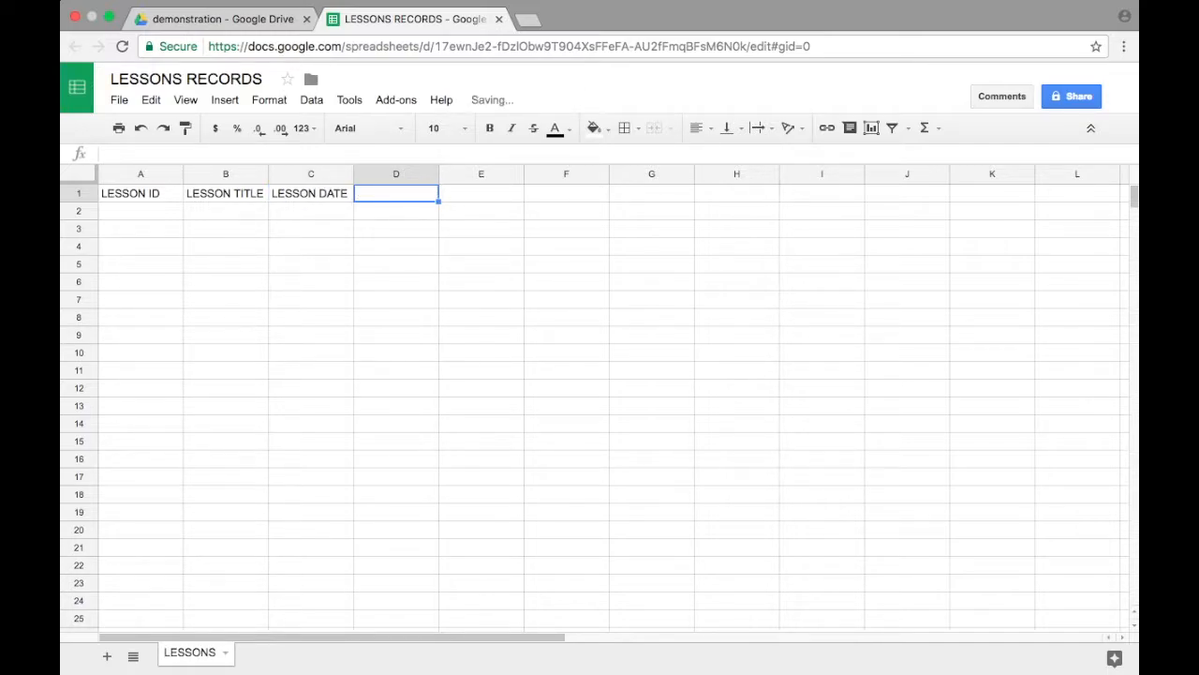
pyautogui.write('LESSON TIME')
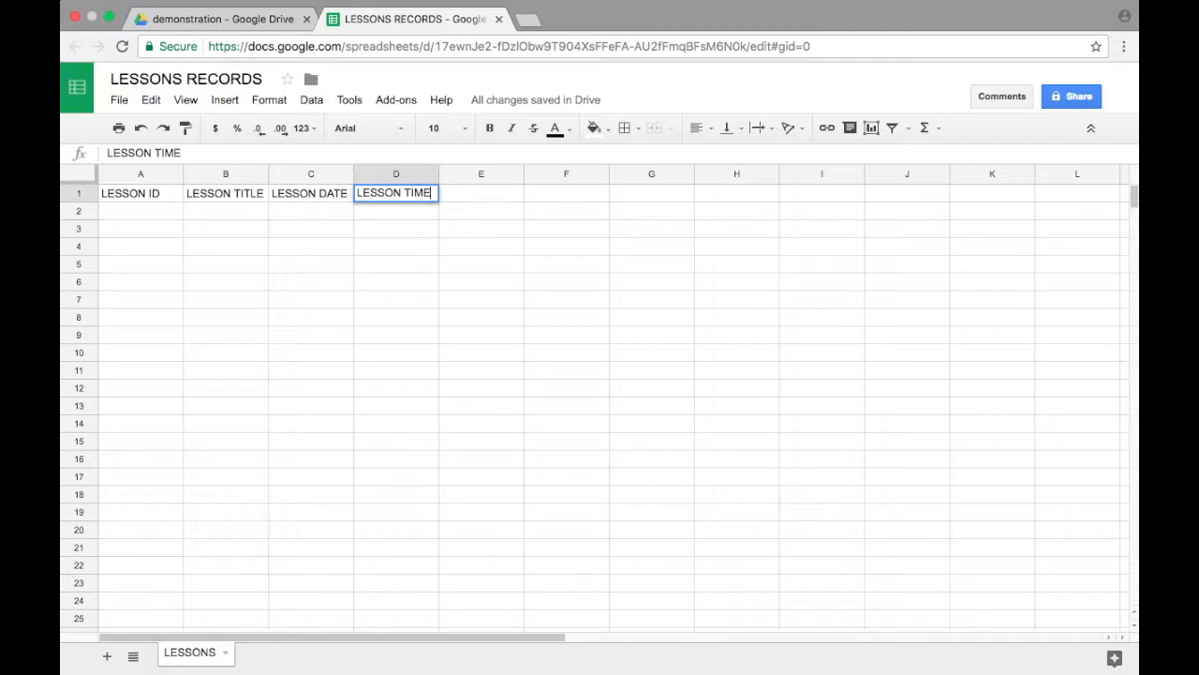
pyautogui.press('Tab')
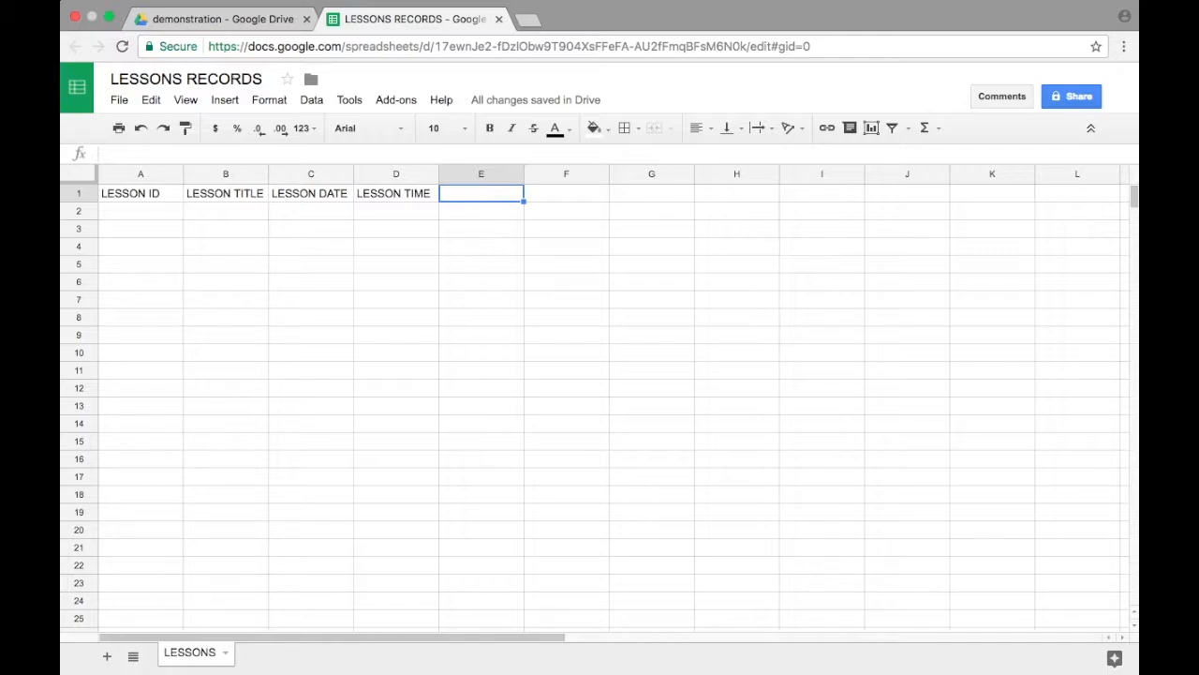
# Step: Add the column headings LESSON TOPIC, LESSON TYPE and LESSON LOCATION in cells E1 to G1
pyautogui.write('LESSON TOPIC')
pyautogui.press('Tab')
pyautogui.write('LESSON ')
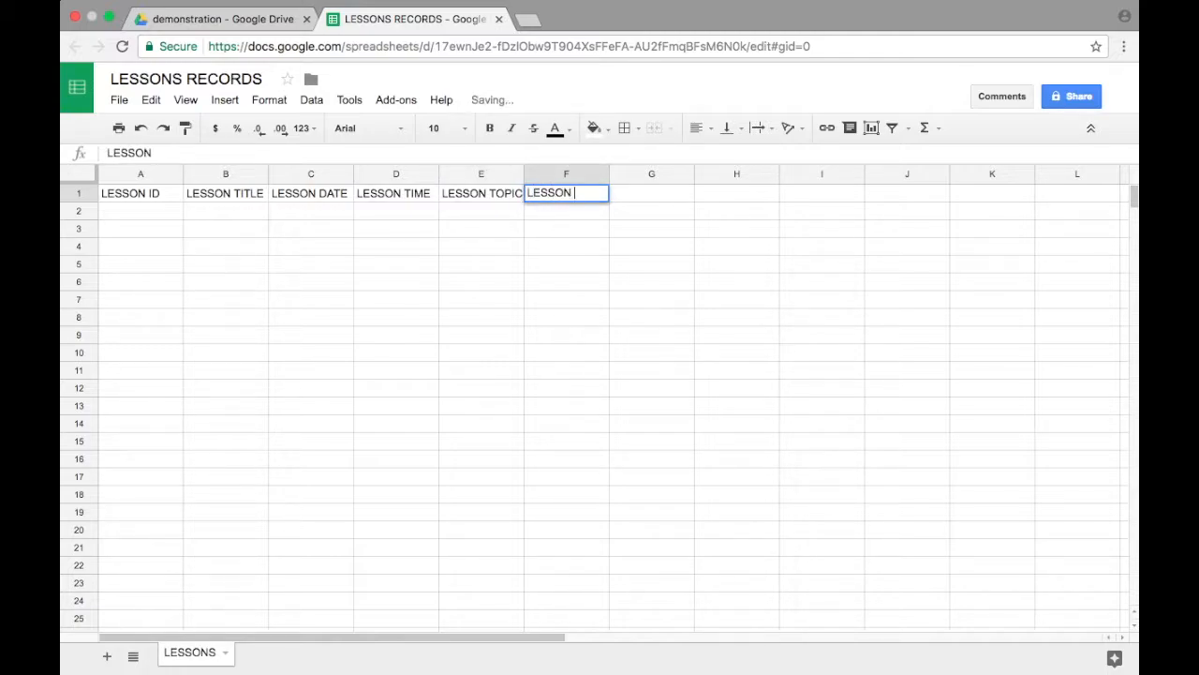
pyautogui.write('TYPE')
pyautogui.press('Tab')
pyautogui.write('LESSON LOCA')
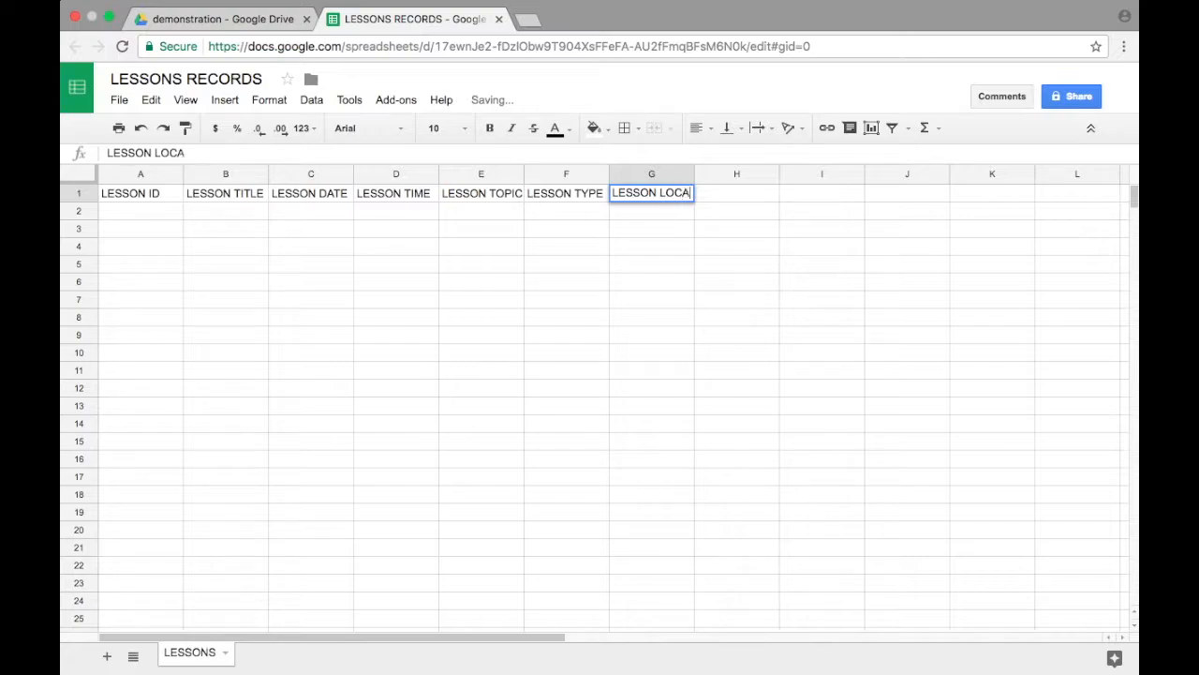
pyautogui.write('TION')
pyautogui.press('Tab')
# Step: Add the column headings LESSON SERIES and LESSON COMMENTS in cells H1 and I1
pyautogui.write('LESSON SERIES')
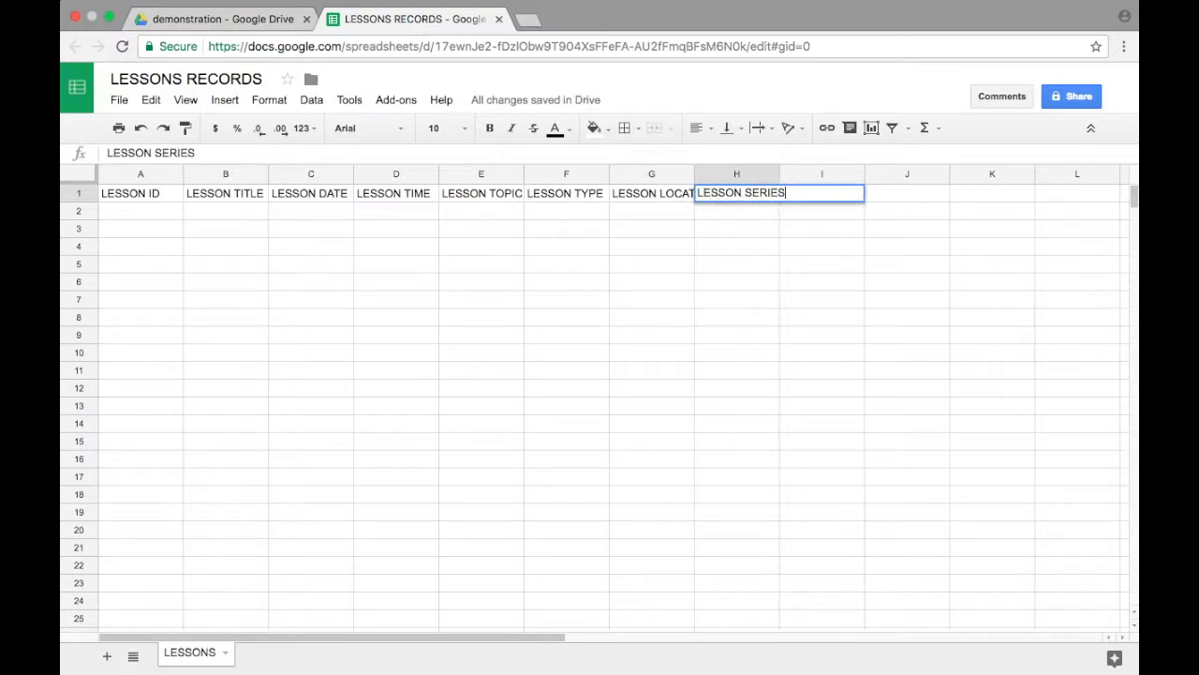
pyautogui.press('Tab')
pyautogui.write('LESSON')
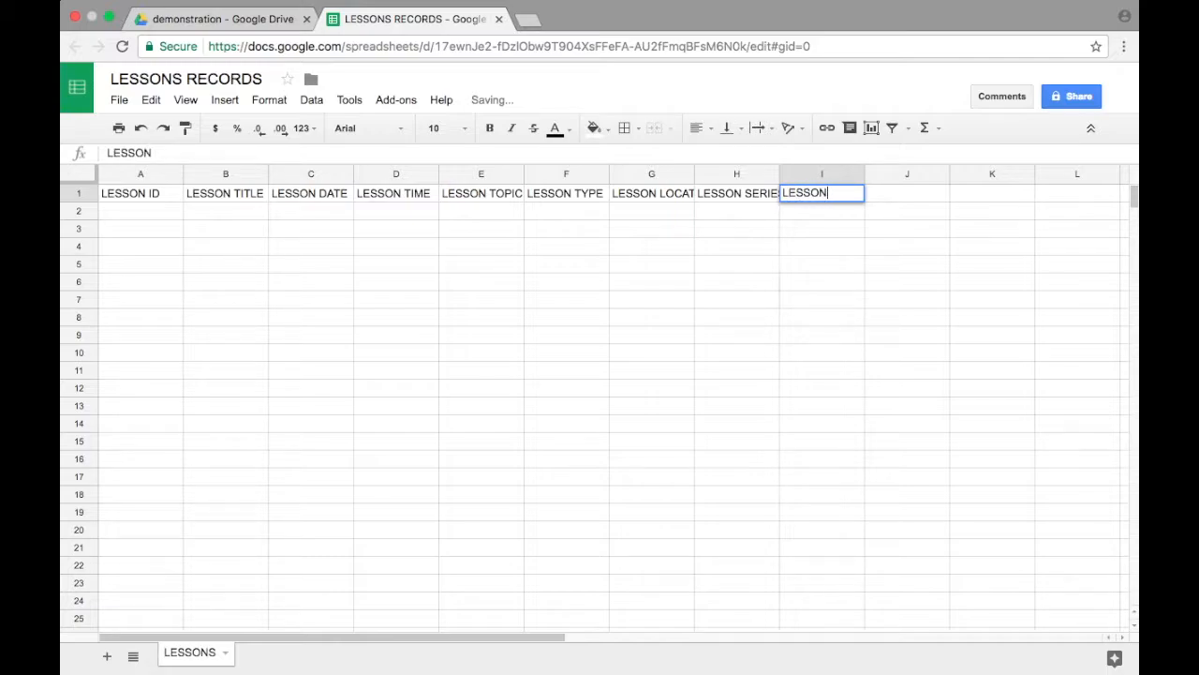
pyautogui.write(' COMMENTS')
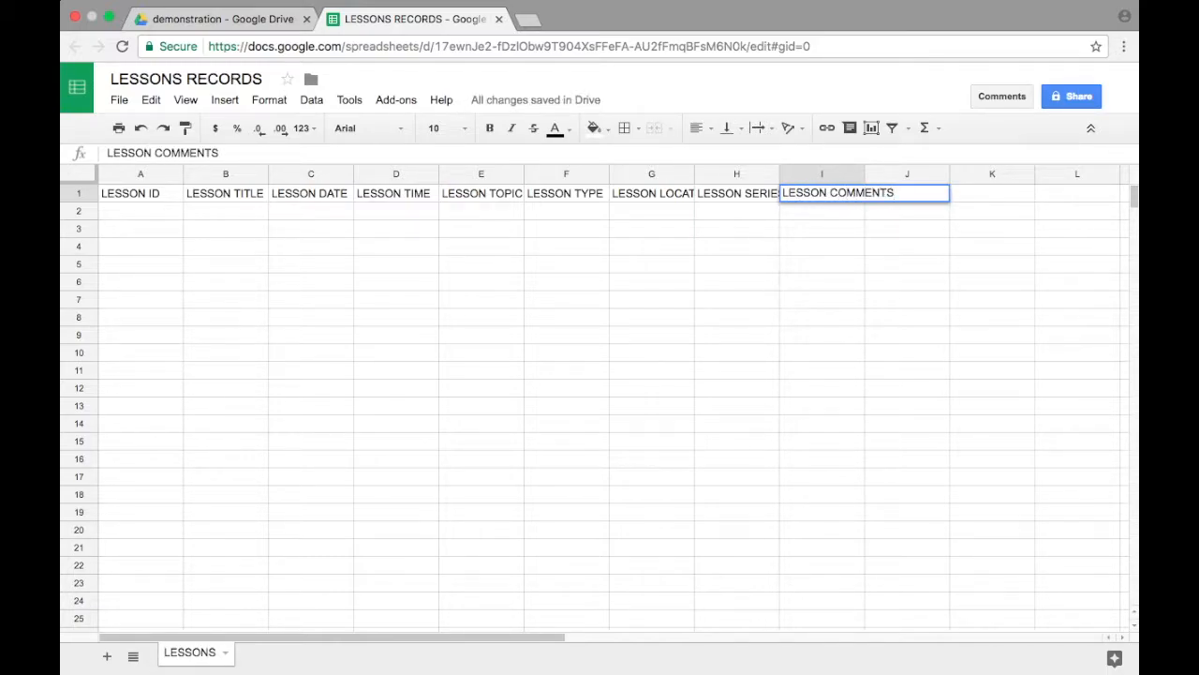
pyautogui.click(127, 211)
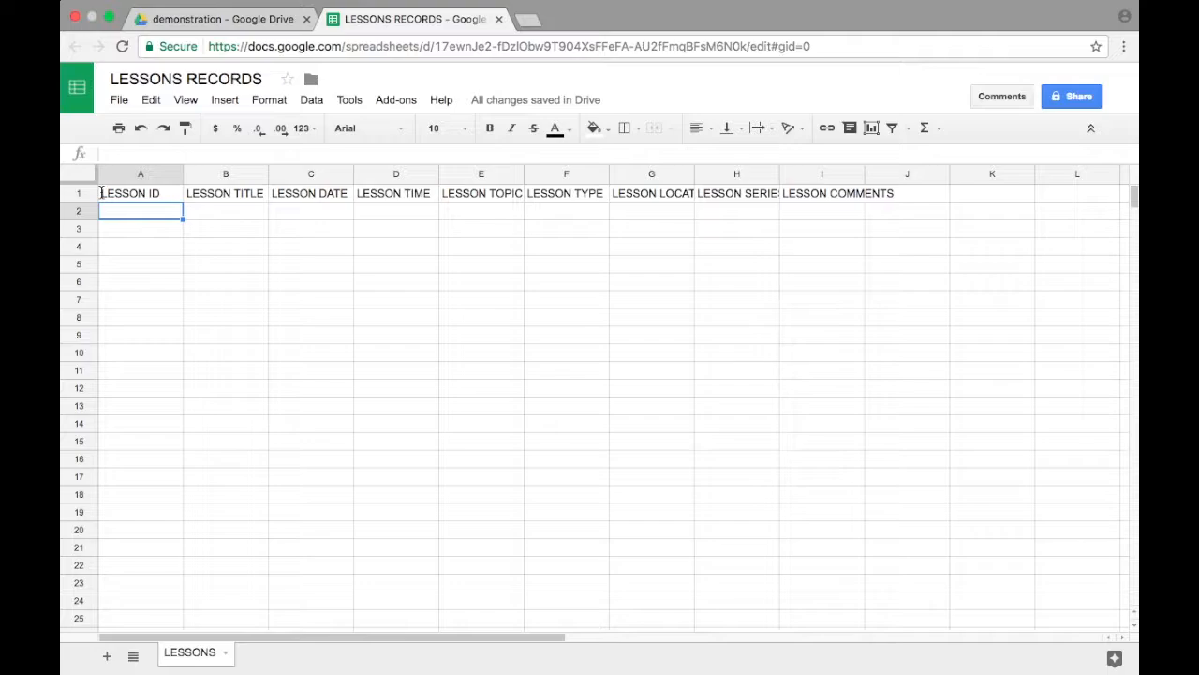
# Step: Set text wrapping to Wrap for all cells of the LESSONS sheet
pyautogui.click(76, 176)
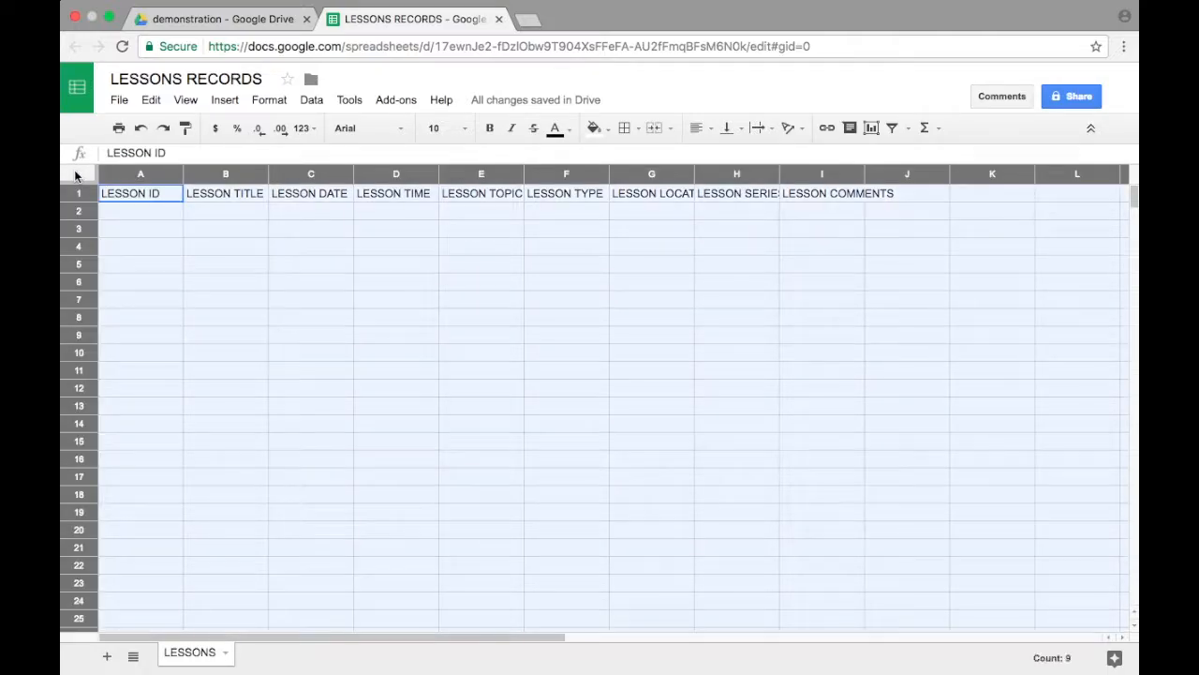
pyautogui.click(268, 101)
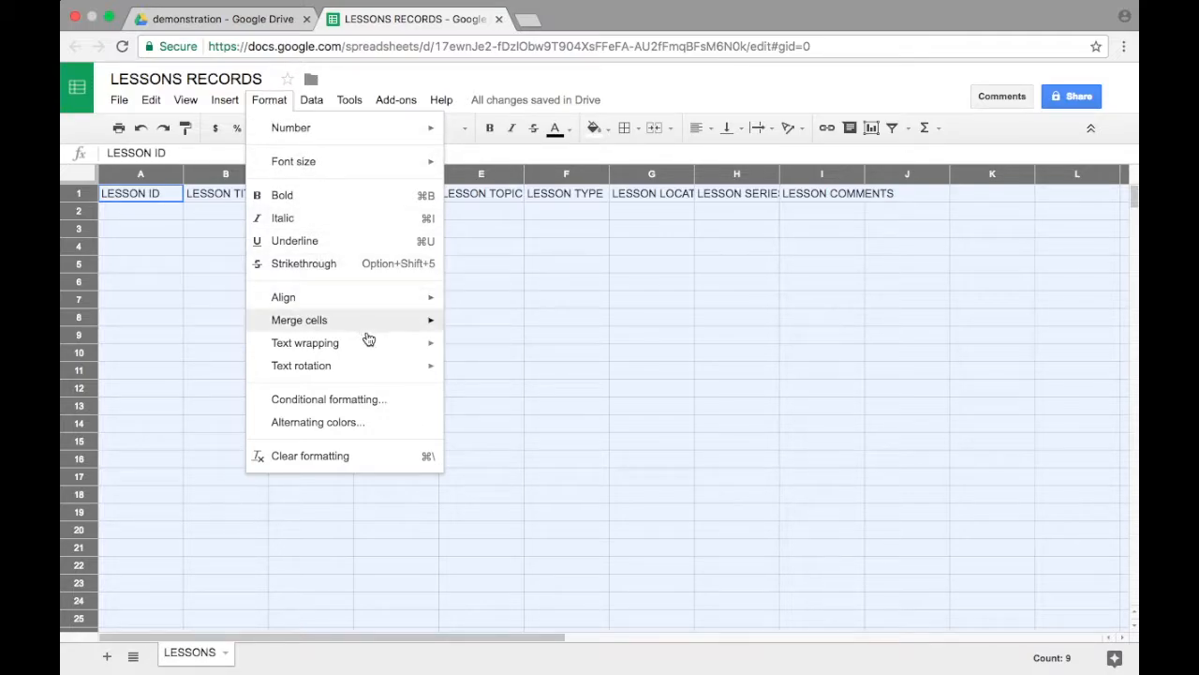
pyautogui.moveTo(371, 347)
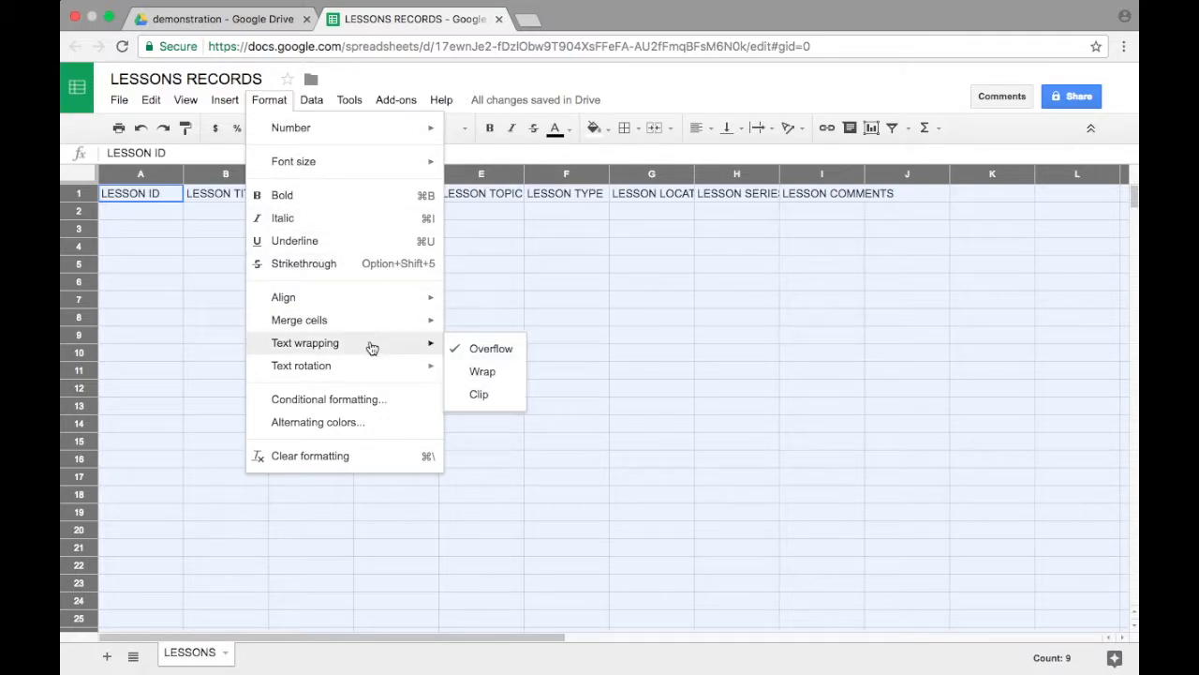
pyautogui.click(483, 372)
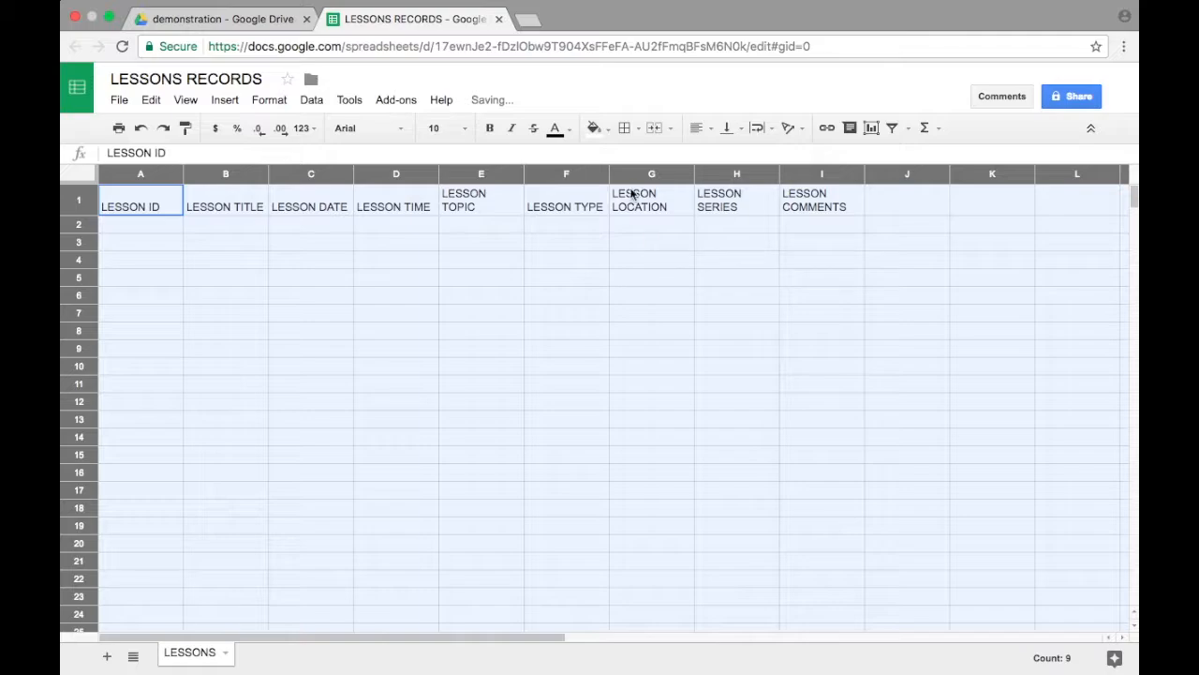
pyautogui.click(479, 240)
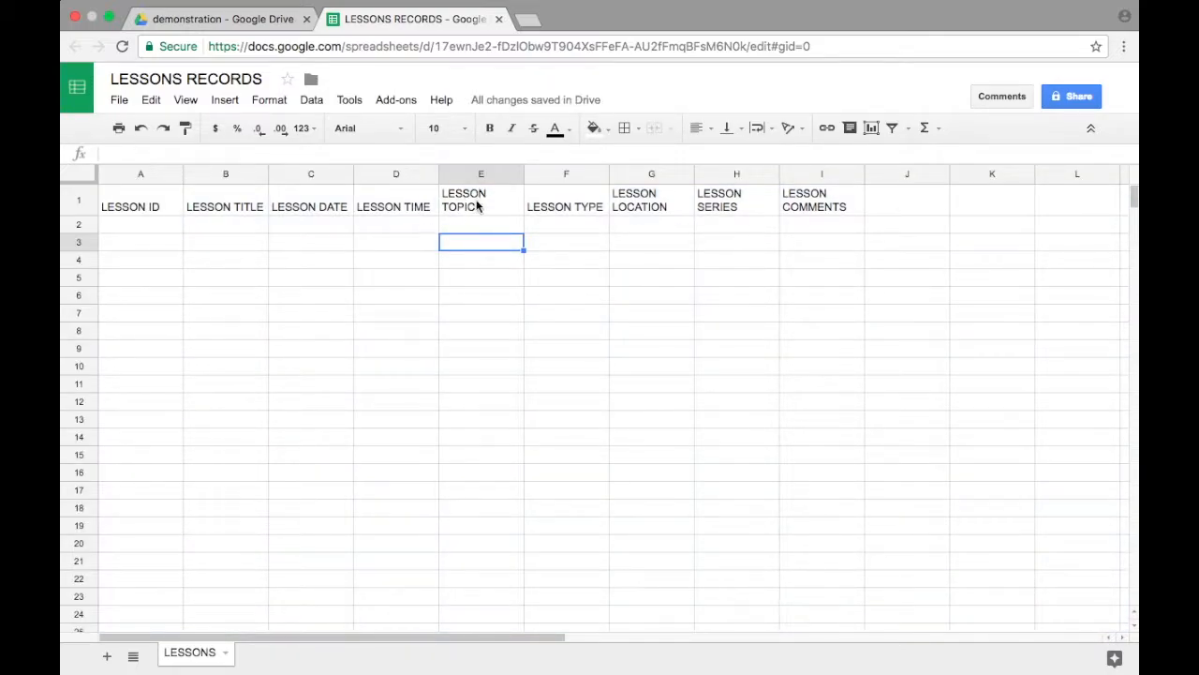
# Step: Widen columns E, G, H and I so that each heading fits on a single line
pyautogui.moveTo(524, 174); pyautogui.dragTo(557, 175)
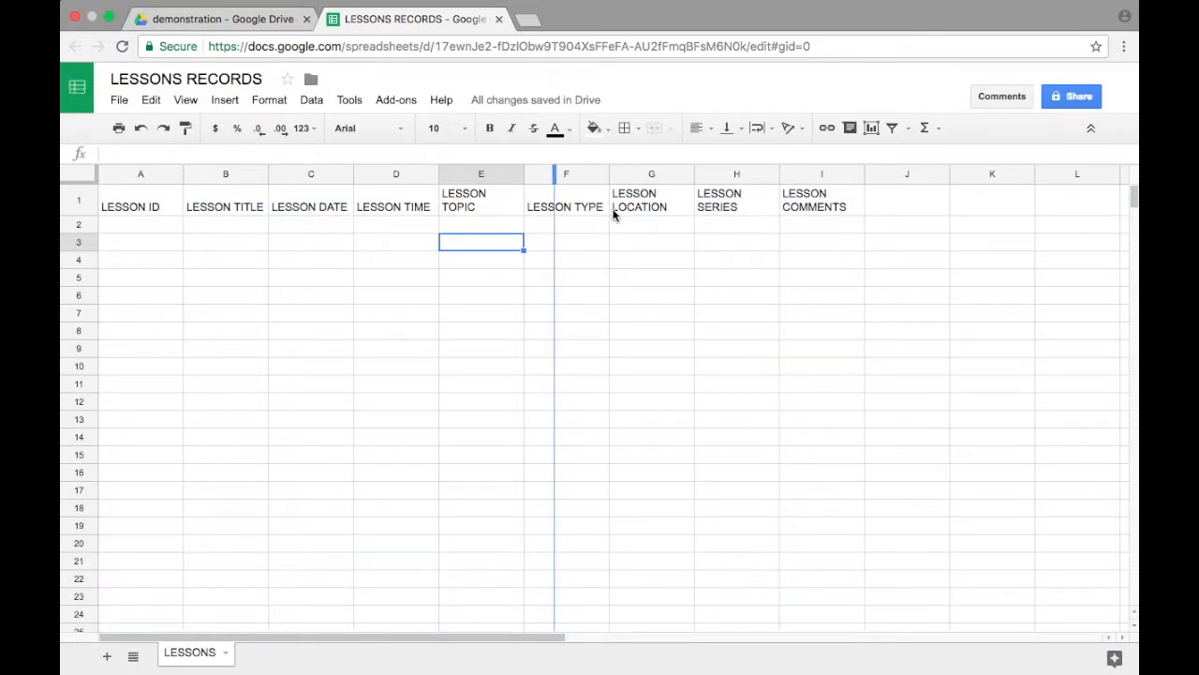
pyautogui.moveTo(727, 174); pyautogui.dragTo(752, 173)
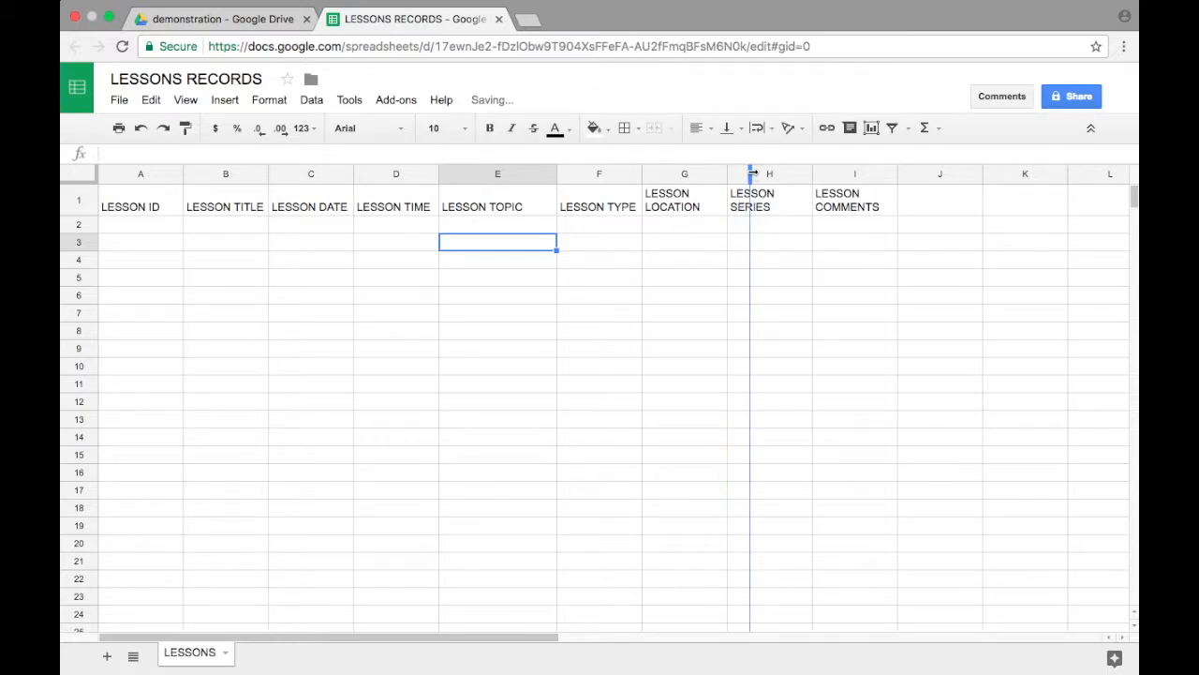
pyautogui.moveTo(841, 175); pyautogui.dragTo(861, 175)
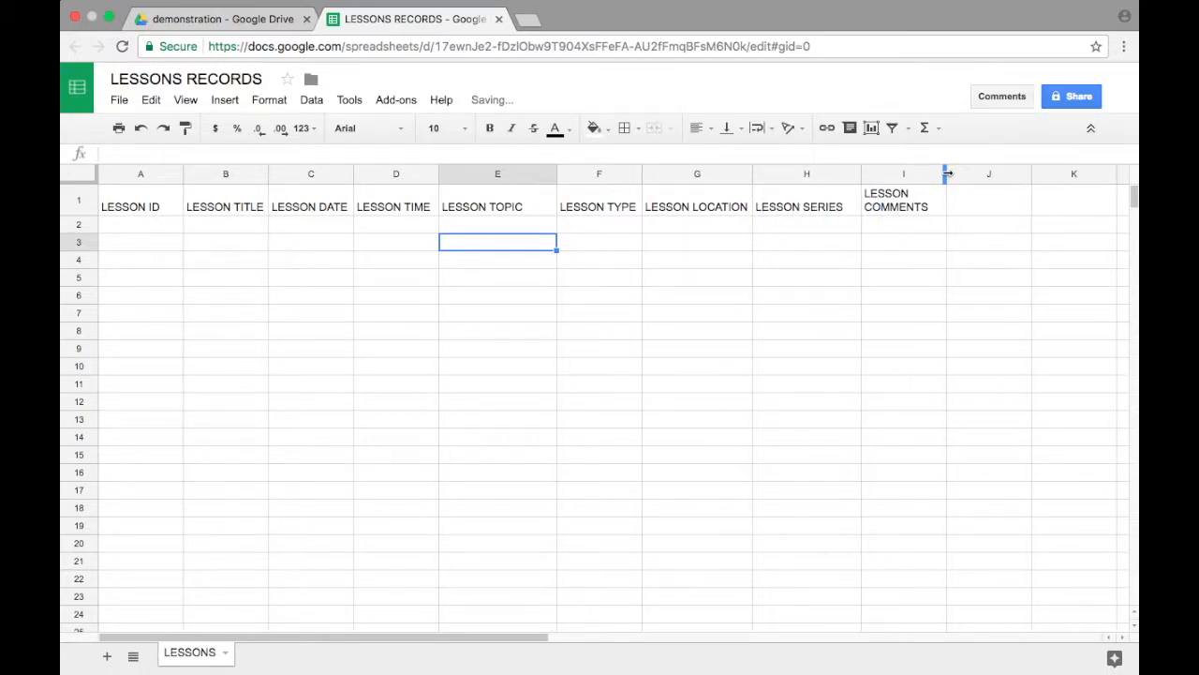
pyautogui.moveTo(947, 174); pyautogui.dragTo(980, 171)
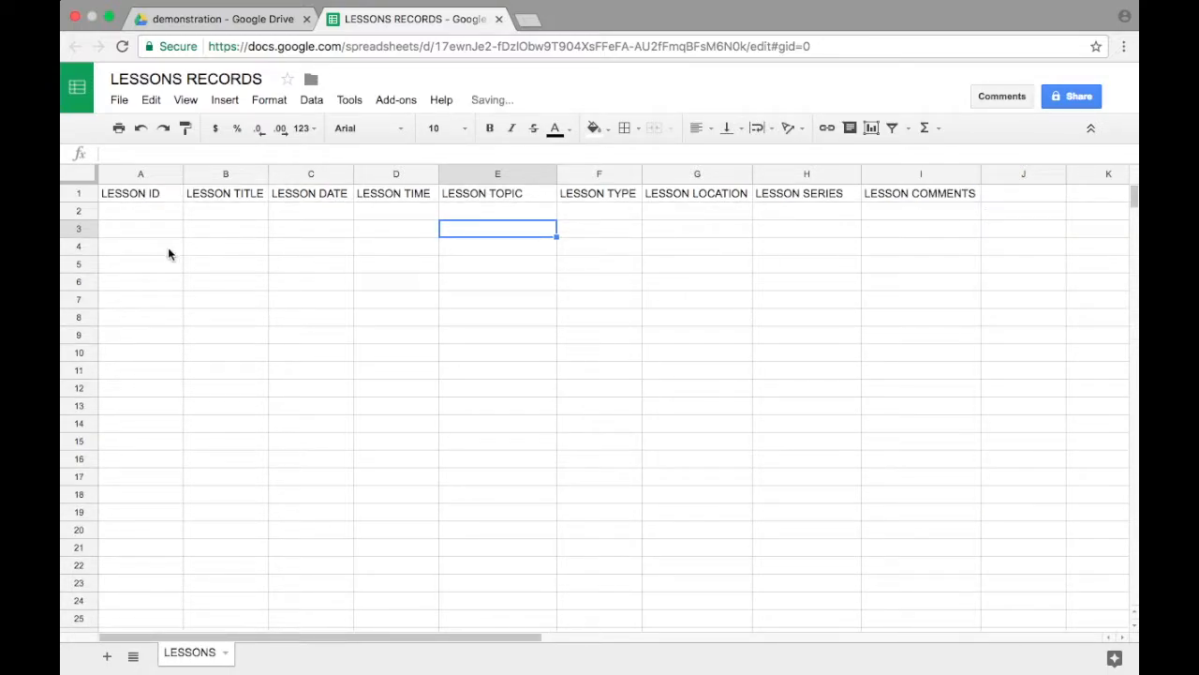
# Step: Enter lesson ID 1 with the title "The Love of God" in row 2, and widen column B to fit the title on one line
pyautogui.click(147, 210)
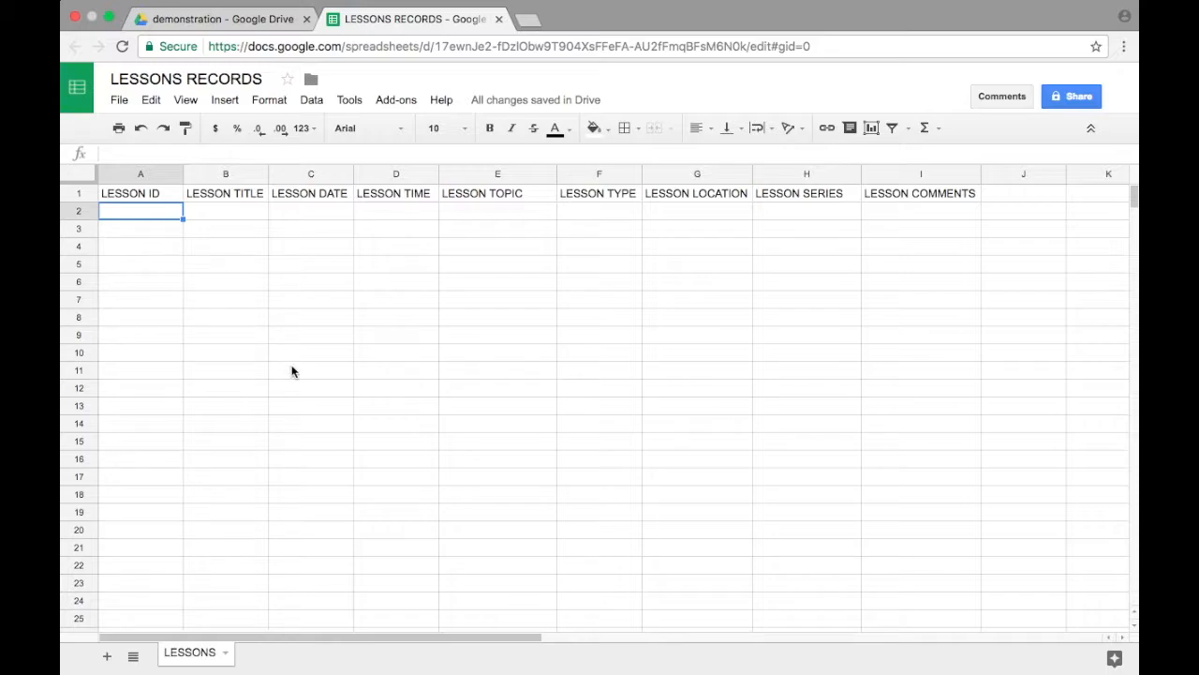
pyautogui.write('1')
pyautogui.press('Tab')
pyautogui.write('L')
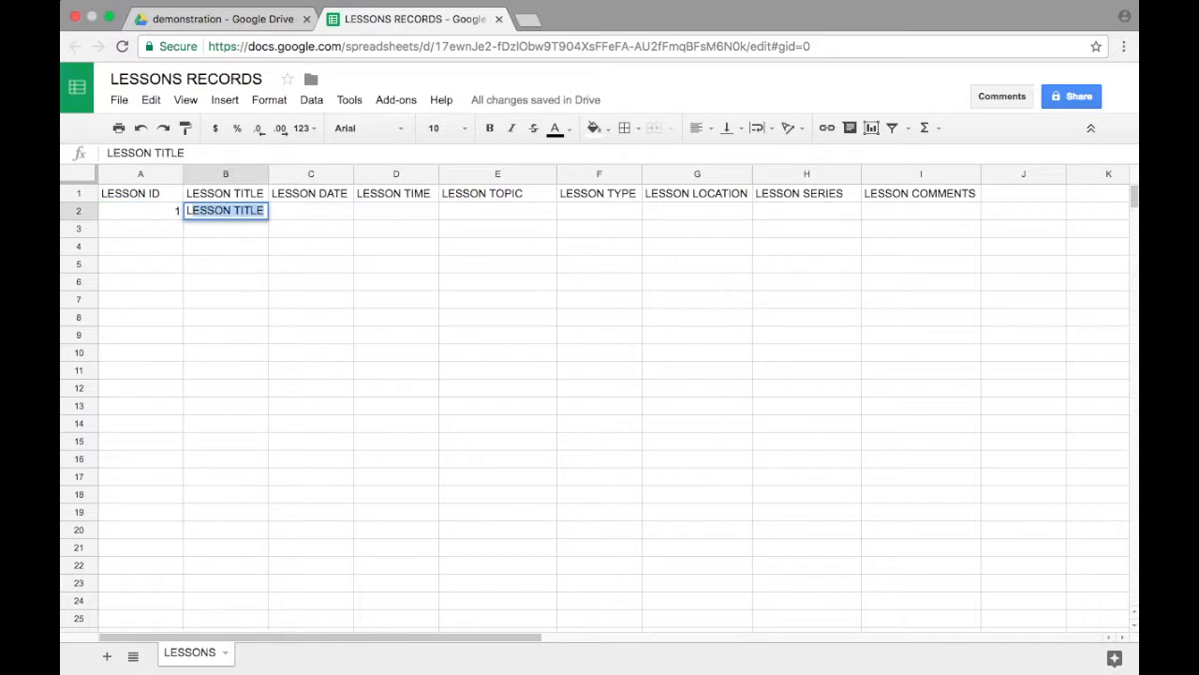
pyautogui.press('BackSpace')
pyautogui.press('BackSpace')
pyautogui.write('The')
pyautogui.write('Love of God')
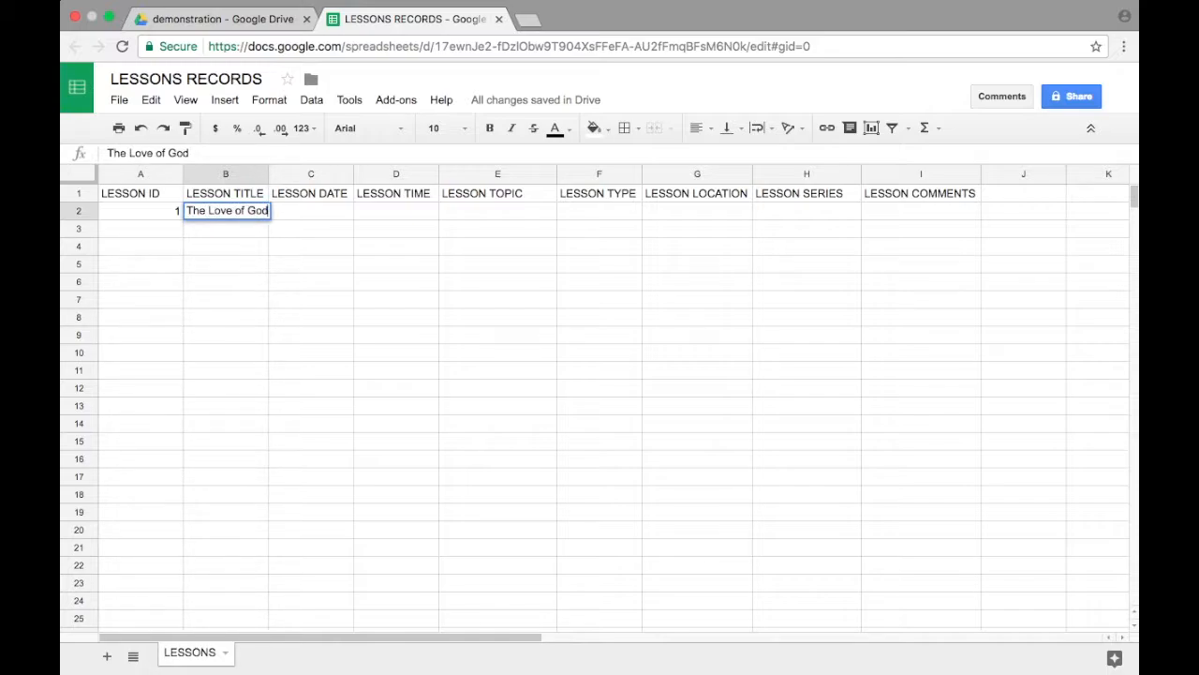
pyautogui.press('Return')
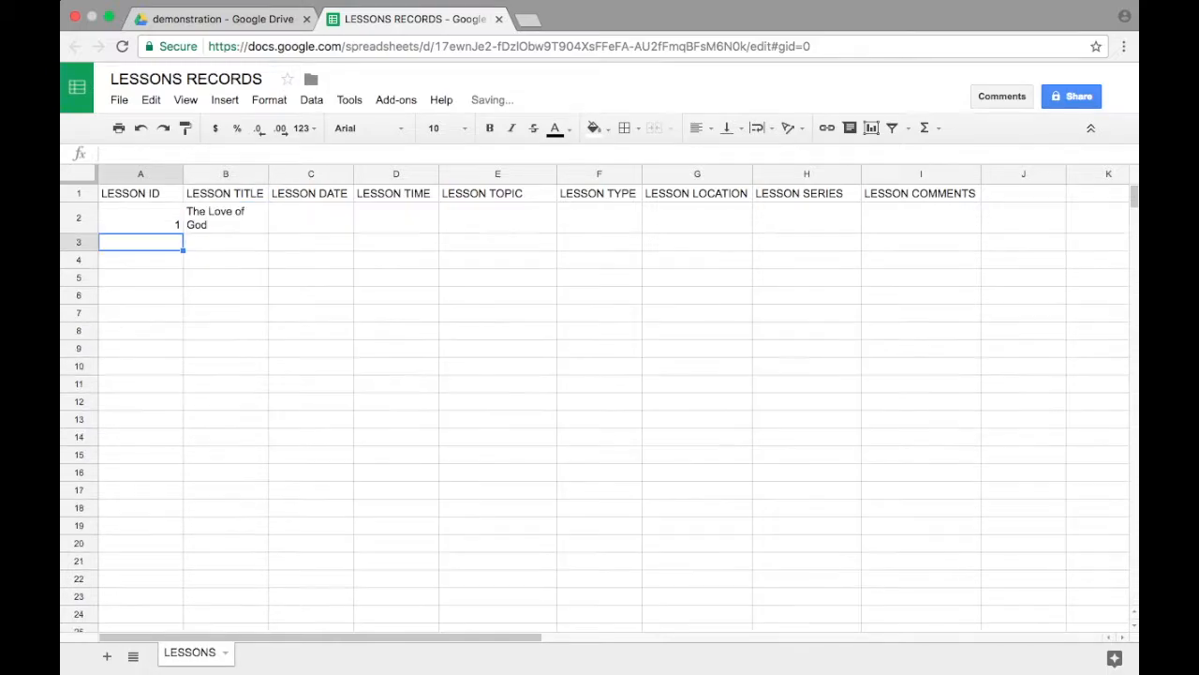
pyautogui.moveTo(268, 173); pyautogui.dragTo(308, 174)
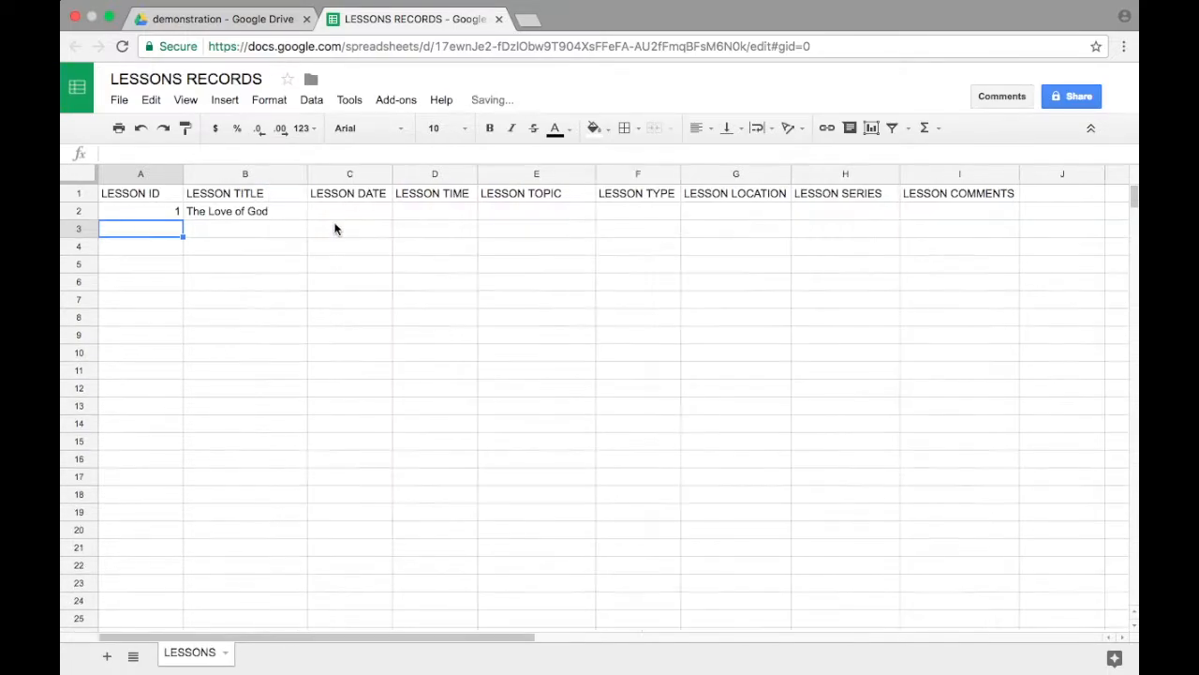
# Step: Try adding a second line reading "Text" beneath the lesson title in cell B2, and remove that line again
pyautogui.doubleClick(287, 212)
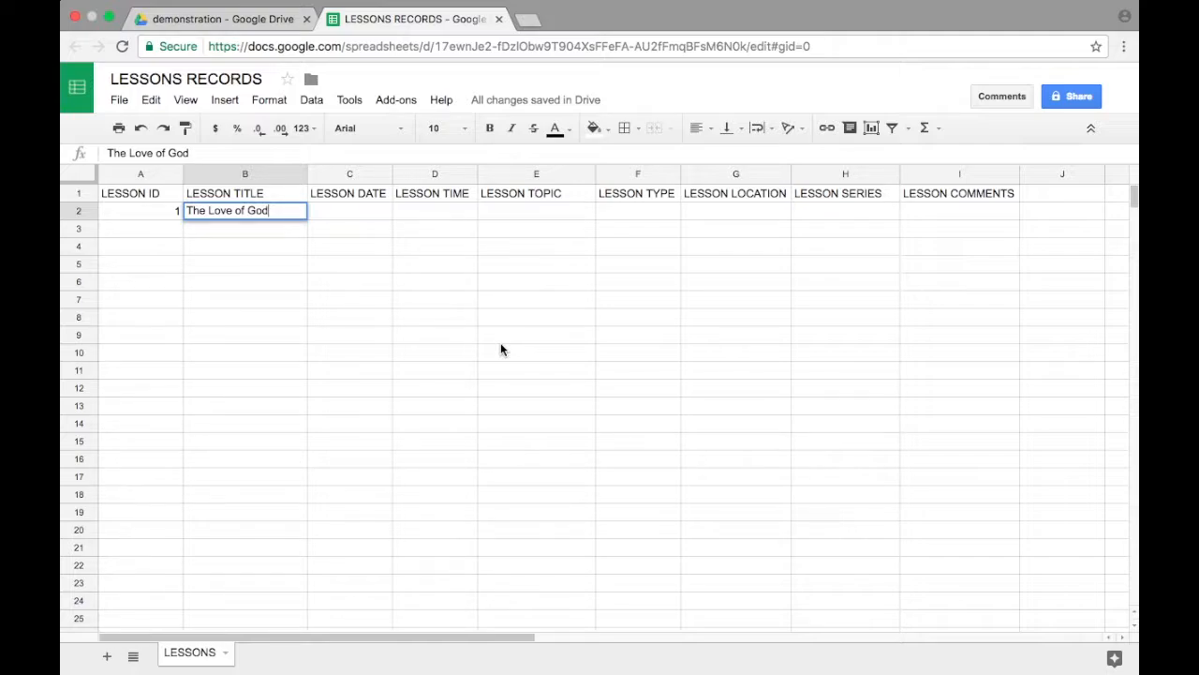
pyautogui.hotkey('alt', 'Return')
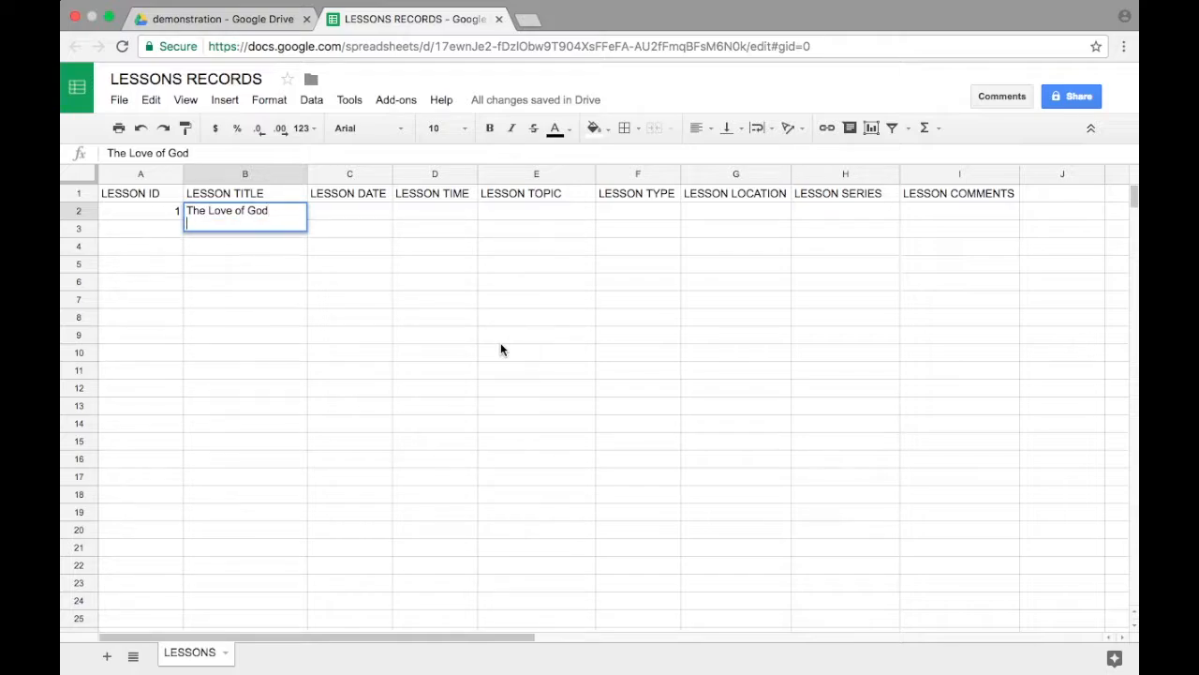
pyautogui.write('Text')
pyautogui.press('BackSpace')
pyautogui.press('BackSpace')
pyautogui.press('BackSpace')
pyautogui.press('BackSpace')
pyautogui.press('BackSpace')
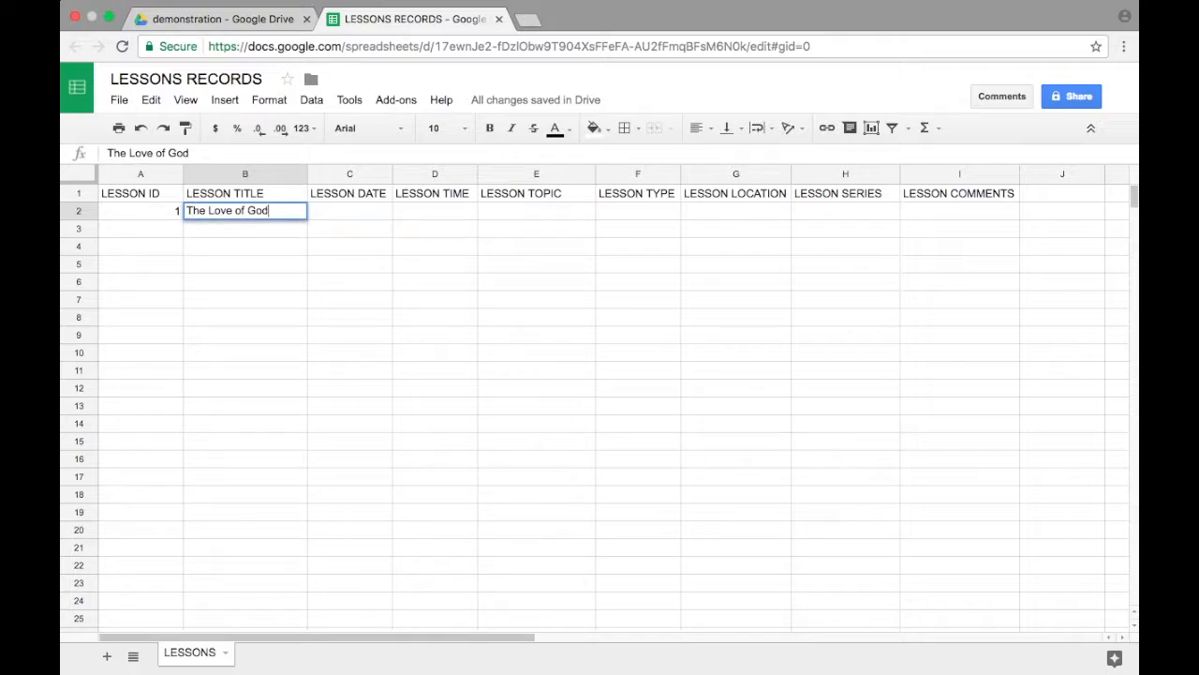
# Step: Enter the lesson date 2017-05-07 in cell C2 and the lesson time AM in cell D2
pyautogui.press('Tab')
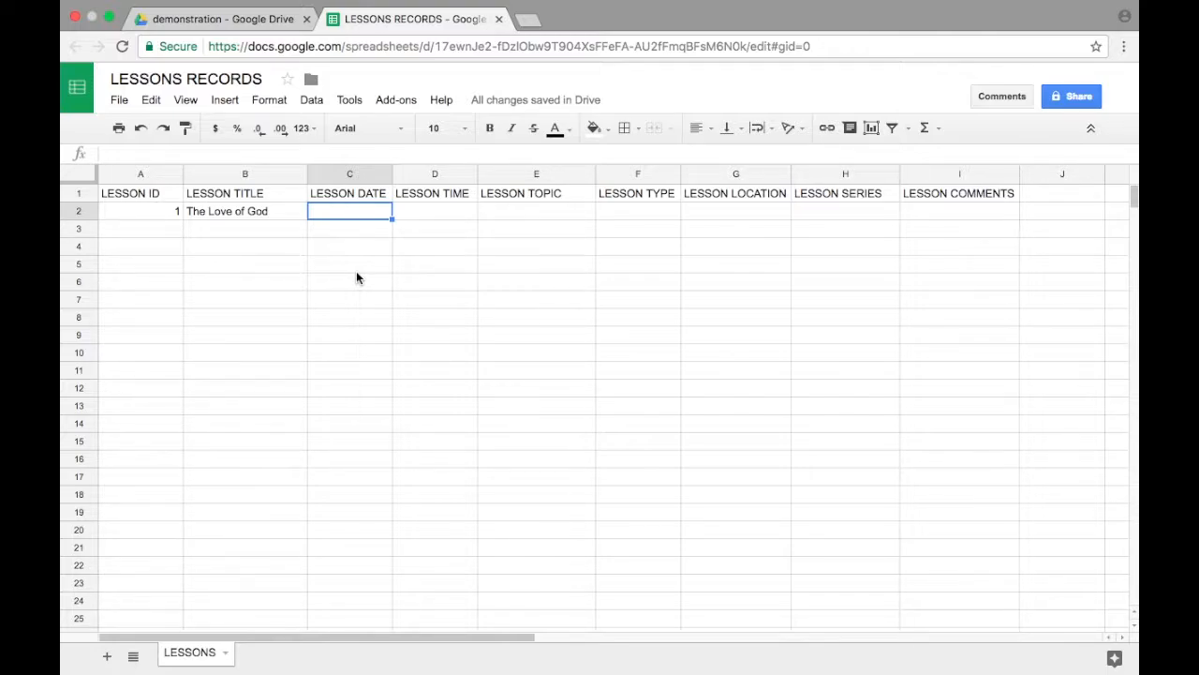
pyautogui.write('2017-05')
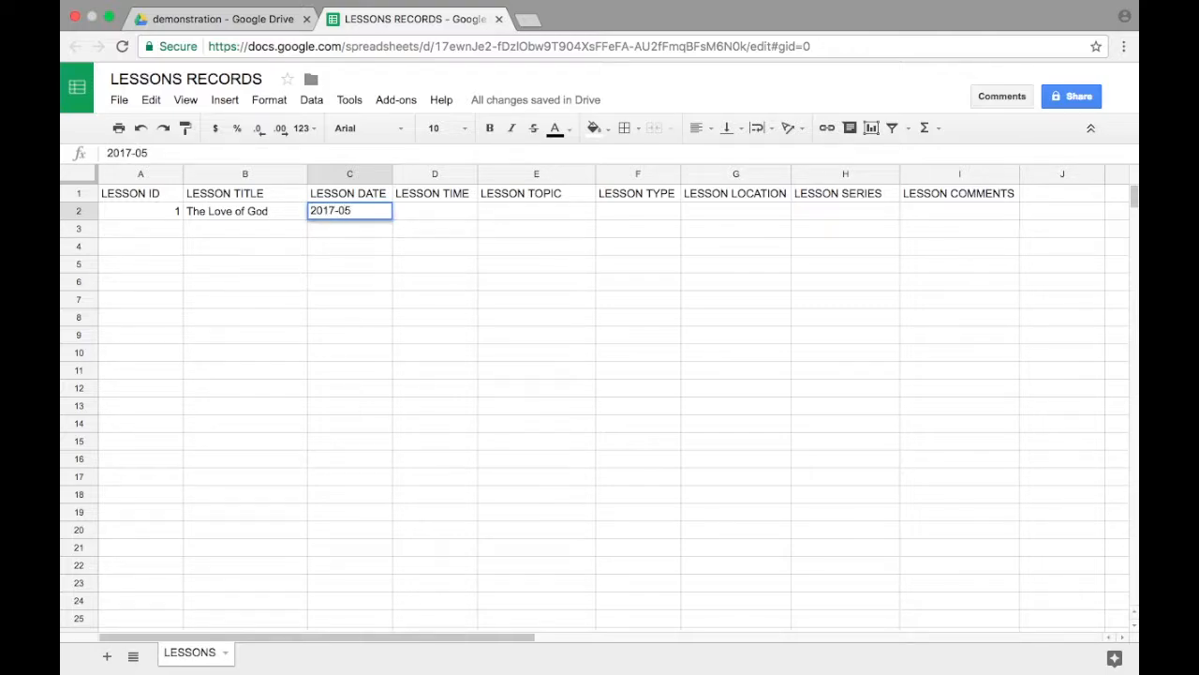
pyautogui.write('-07')
pyautogui.press('Tab')
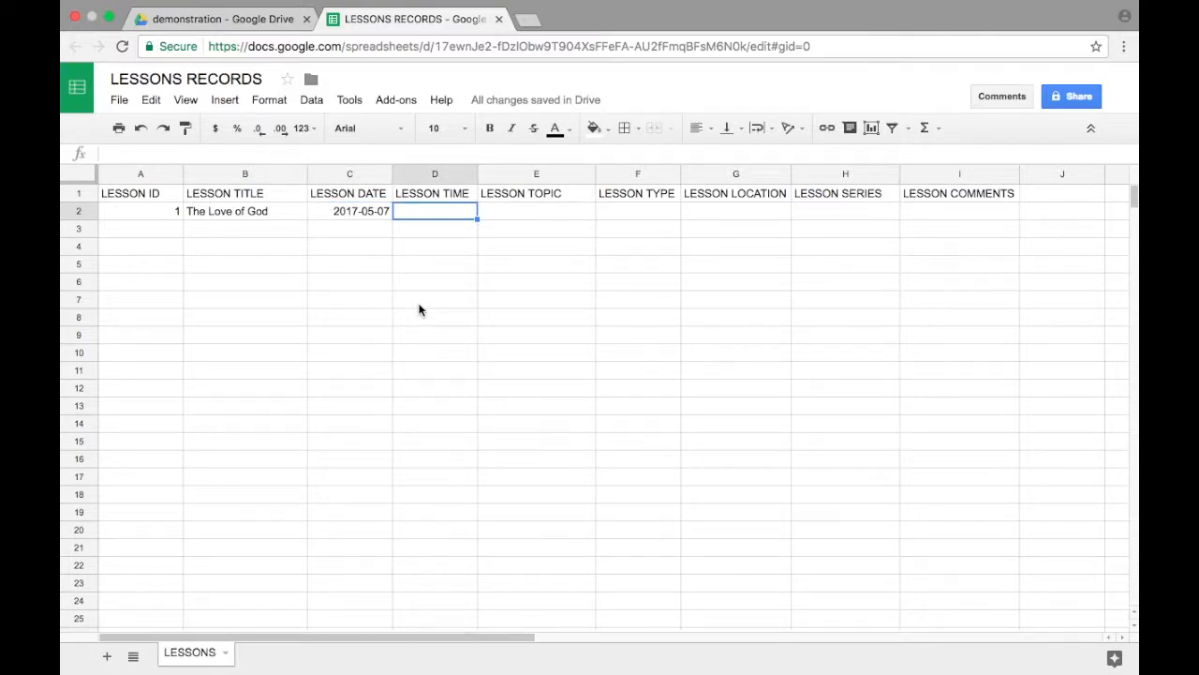
pyautogui.write('AM')
pyautogui.press('Tab')
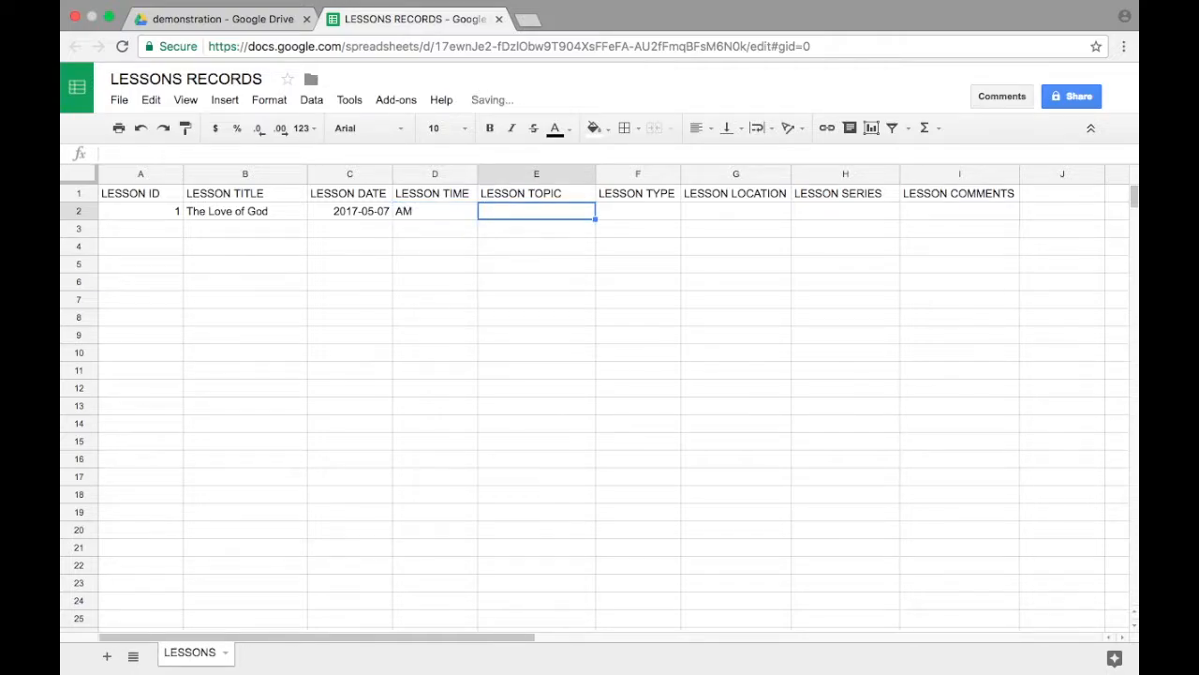
# Step: Widen the LESSON COMMENTS column, and enter the topic "Love of God" for lesson 1 in cell E2
pyautogui.click(958, 212)
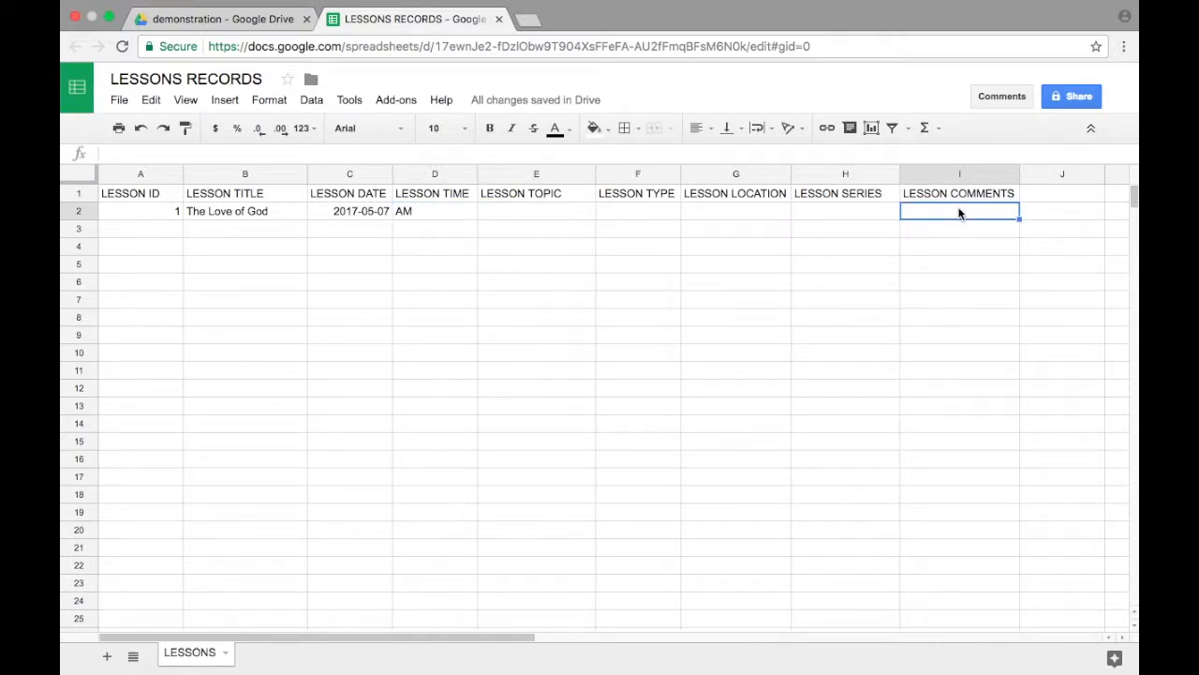
pyautogui.moveTo(1020, 175); pyautogui.dragTo(1064, 175)
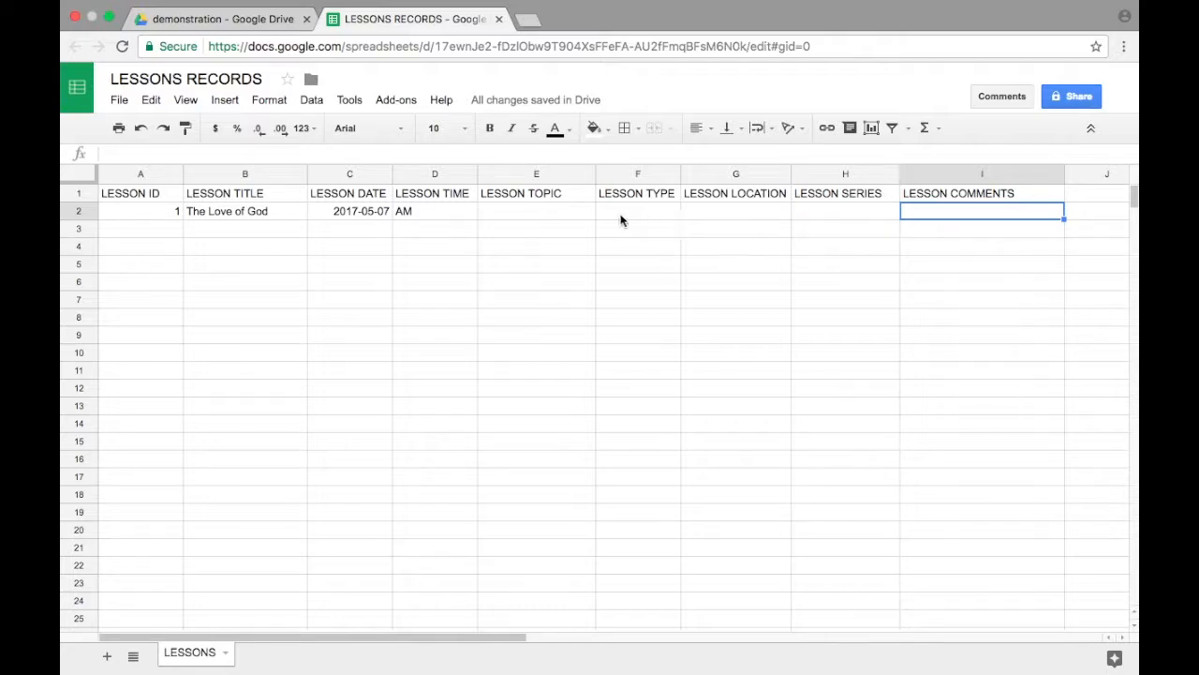
pyautogui.click(541, 211)
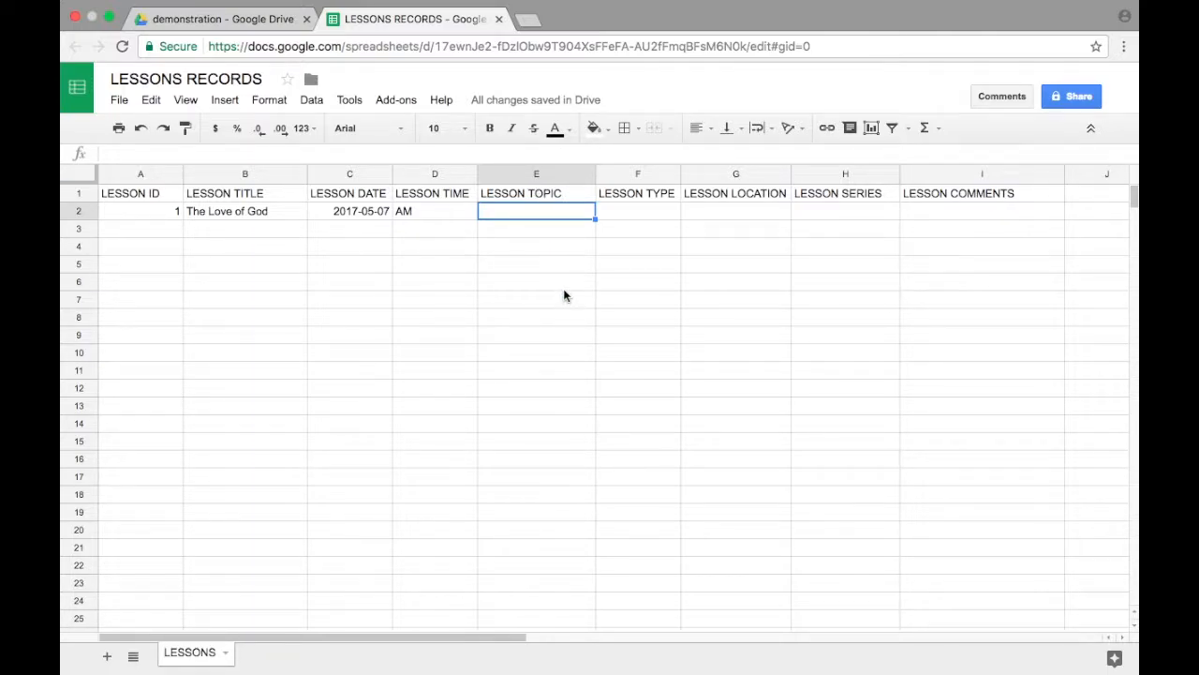
pyautogui.write('Love of God')
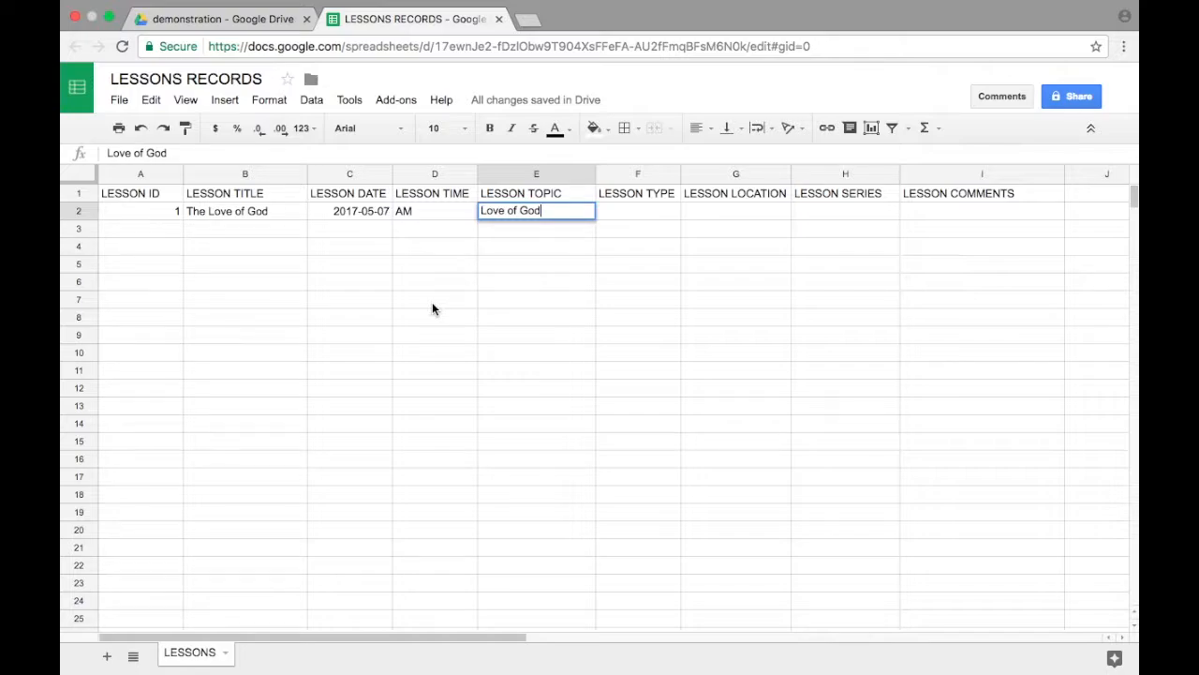
# Step: Add a new sheet to the spreadsheet and name it TOPICS
pyautogui.click(108, 656)
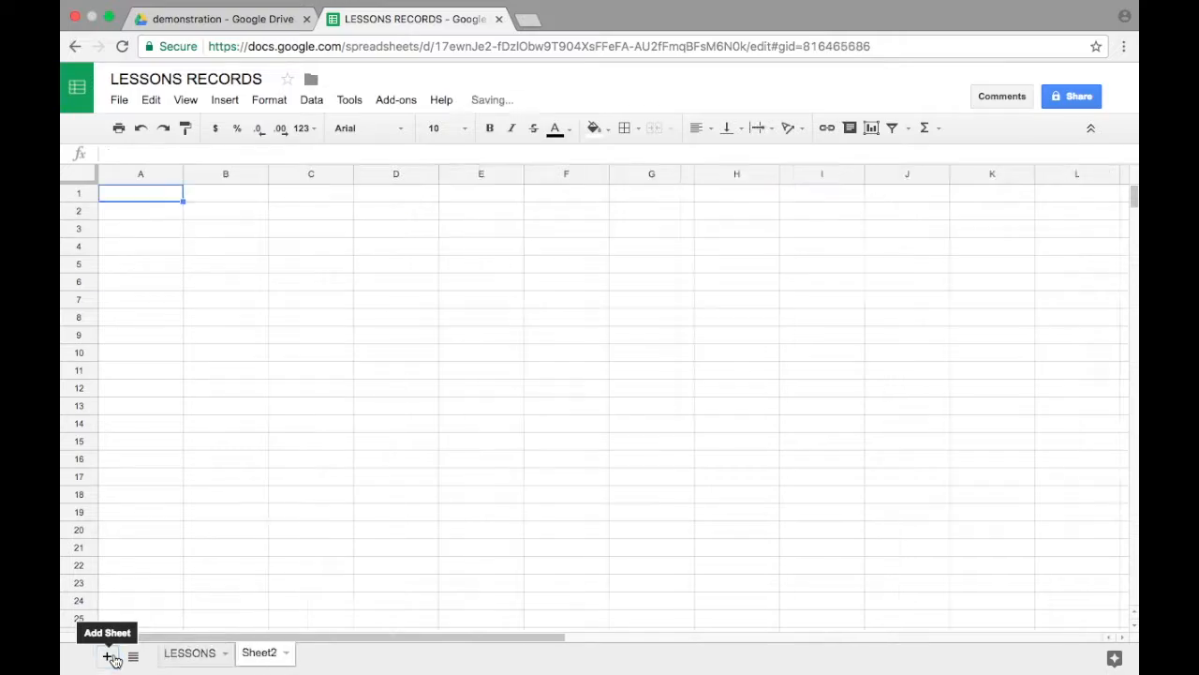
pyautogui.click(286, 652)
pyautogui.click(289, 479)
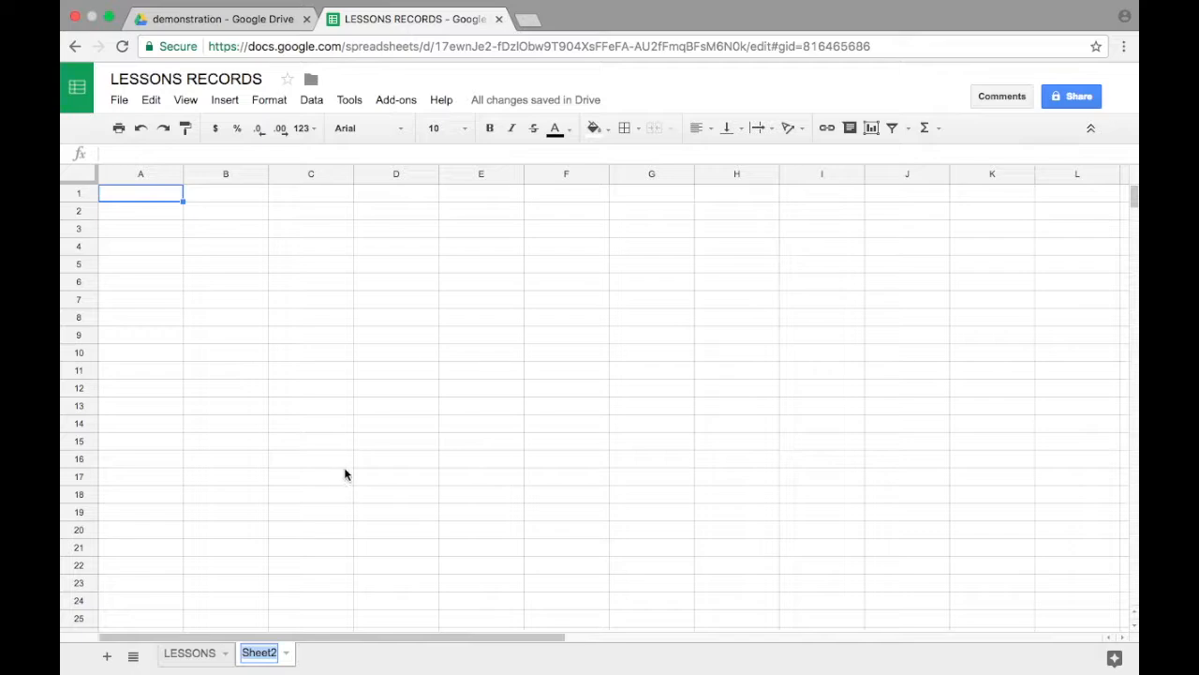
pyautogui.write('SHEE')
pyautogui.press('BackSpace')
pyautogui.press('BackSpace')
pyautogui.press('BackSpace')
pyautogui.press('BackSpace')
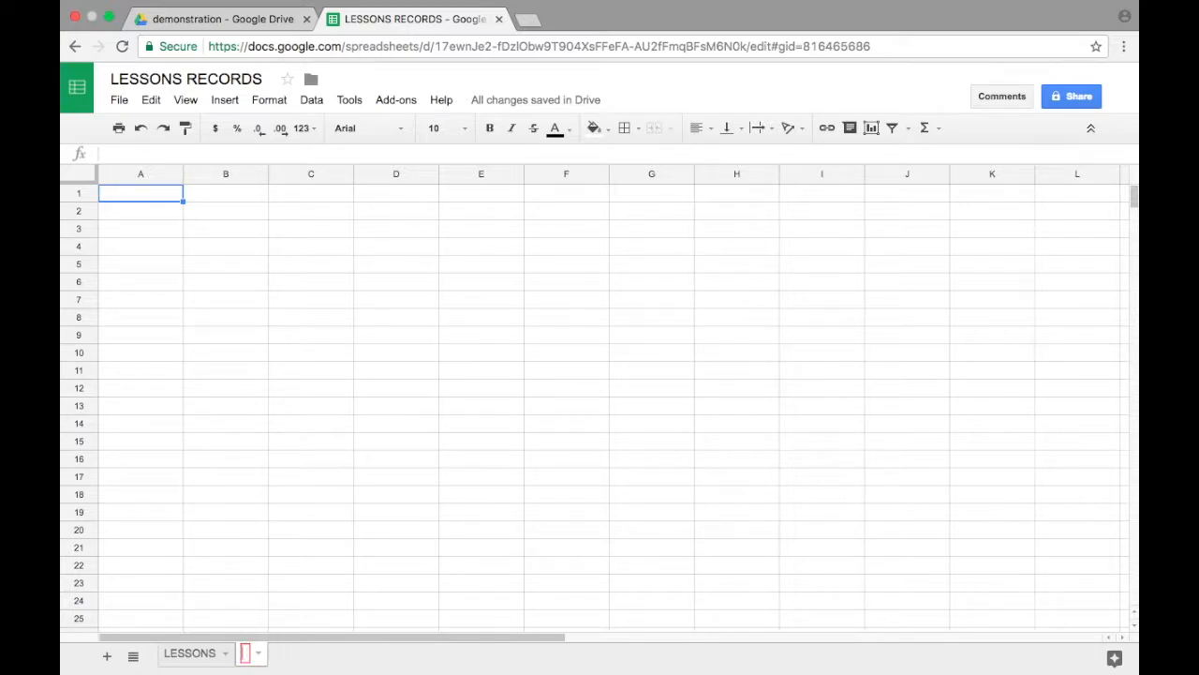
pyautogui.write('TOPICS')
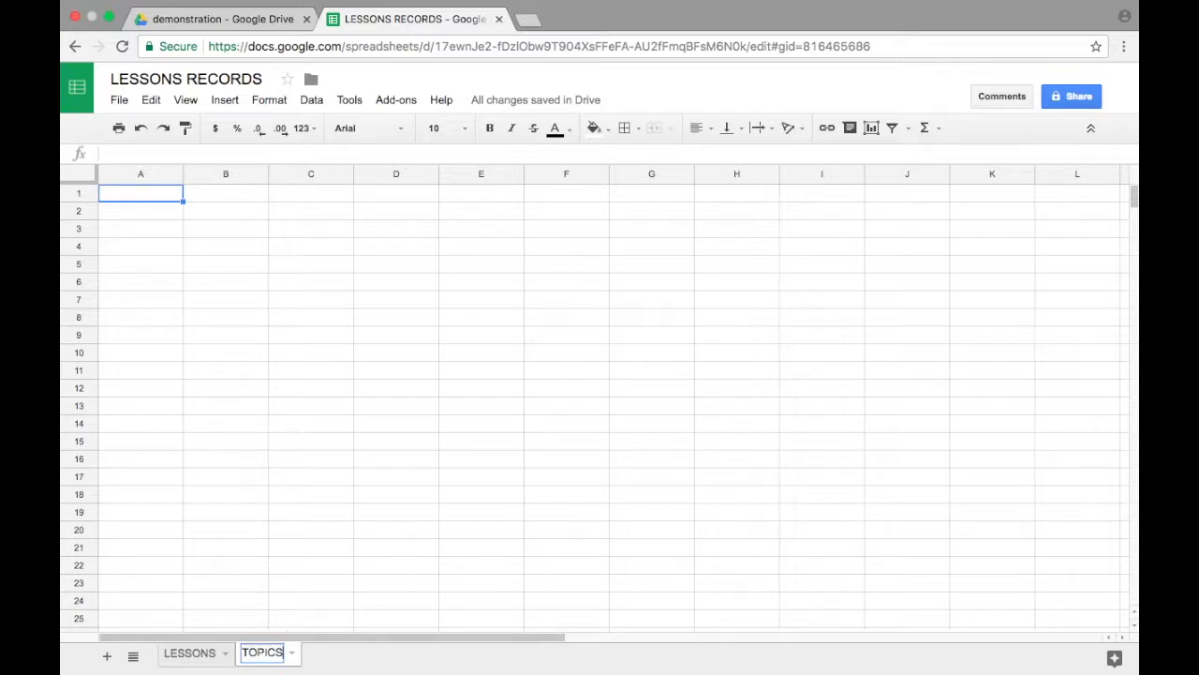
pyautogui.press('Return')
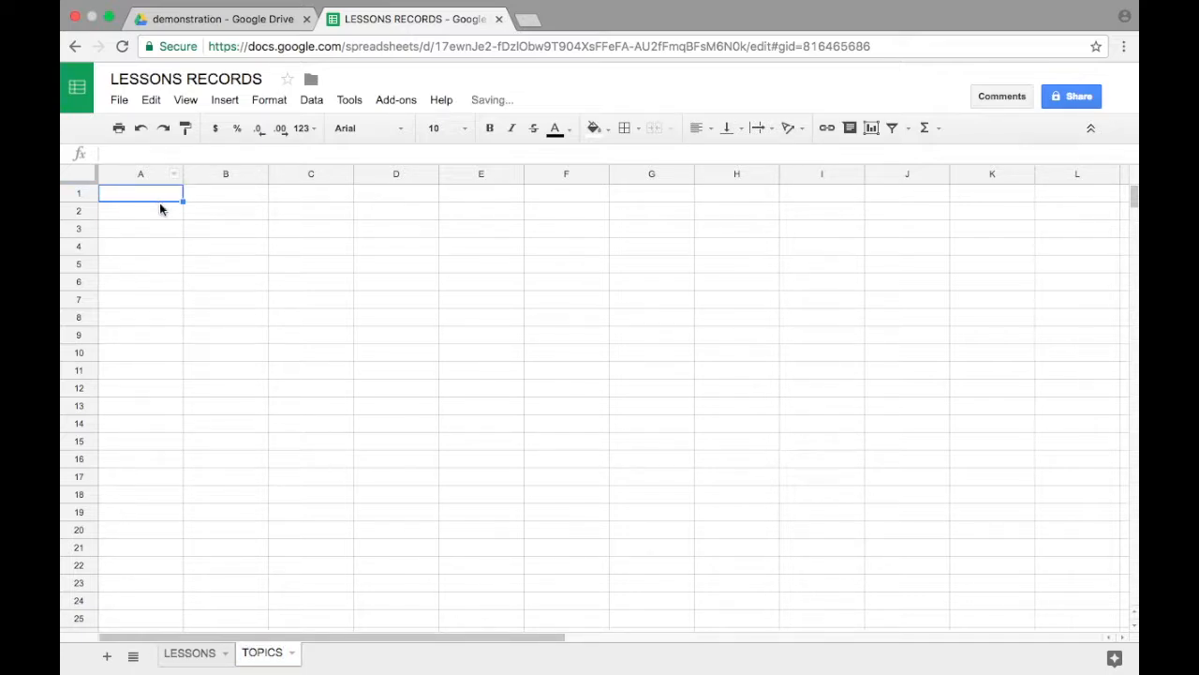
# Step: Enter the headings TOPIC ID and TOPIC NAME in cells A1 and B1 of the TOPICS sheet
pyautogui.write('TOPIC ID')
pyautogui.press('Tab')
pyautogui.write('TOPIC NAME')
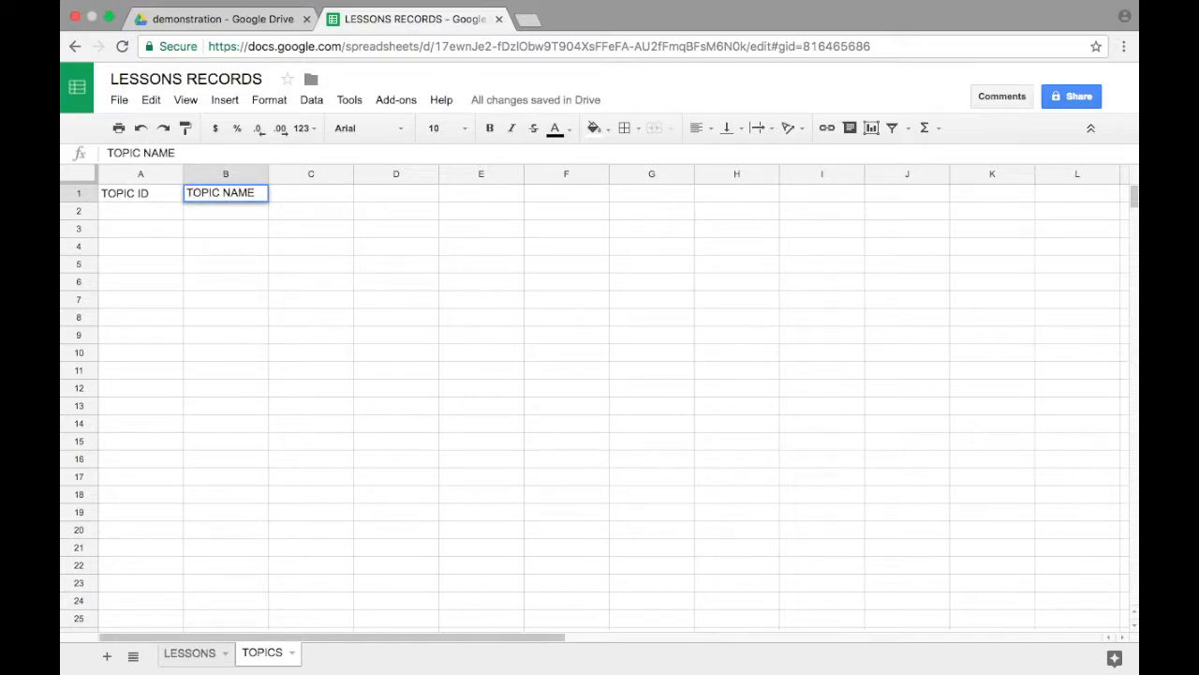
# Step: Add a third sheet with the headings SERIES ID in cell A1 and SERIES NAME in cell B1
pyautogui.click(107, 655)
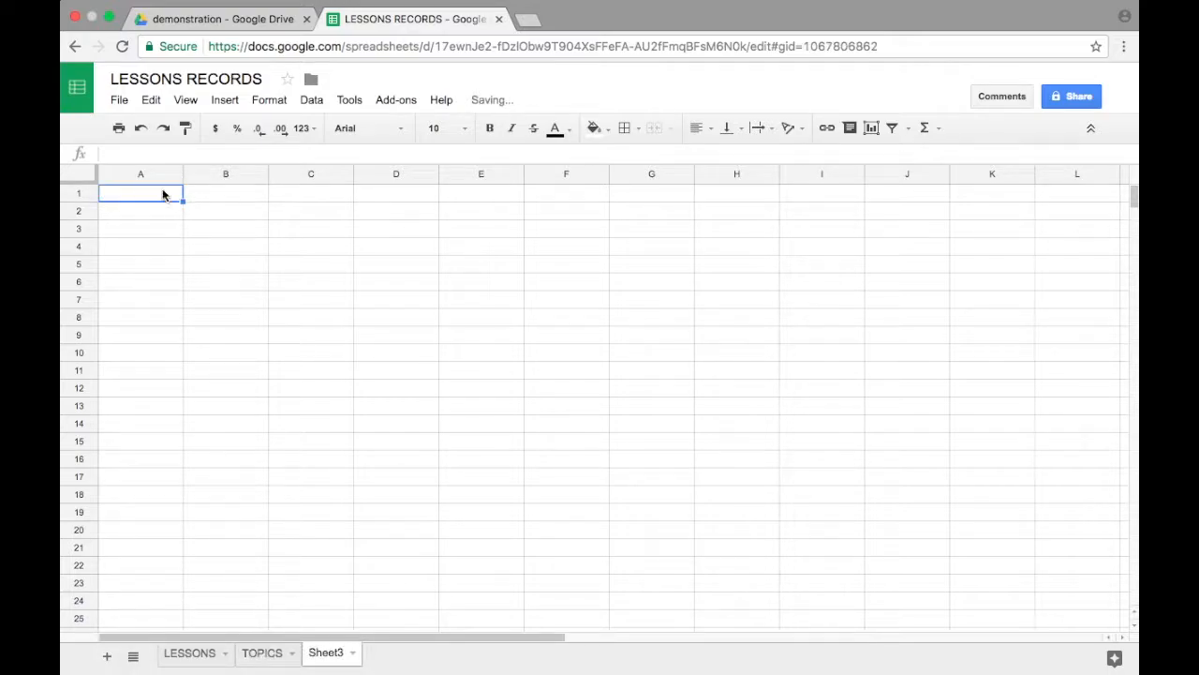
pyautogui.write('SERIES')
pyautogui.press('Tab')
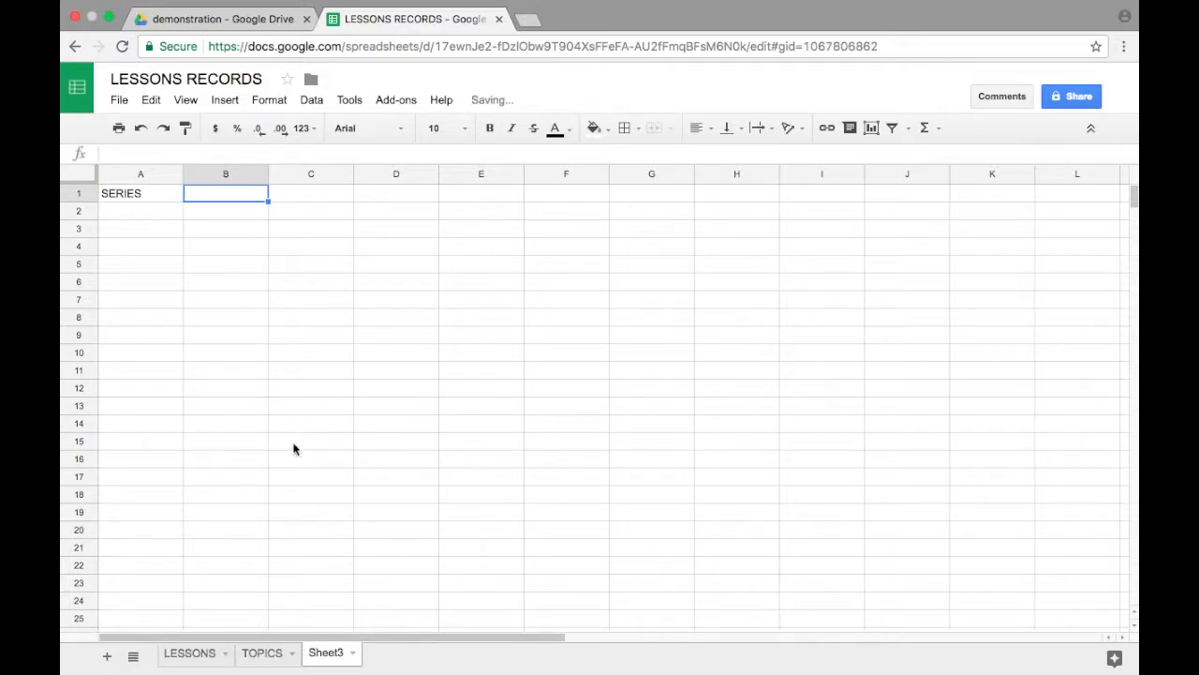
pyautogui.doubleClick(157, 193)
pyautogui.write('ID')
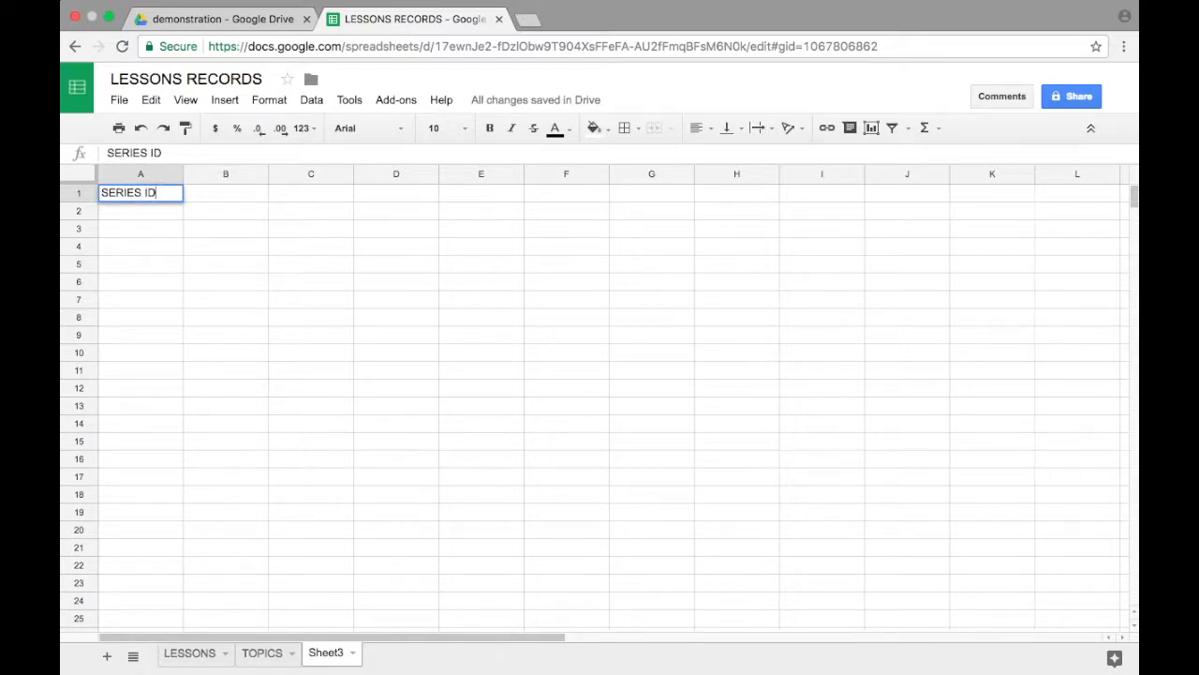
pyautogui.press('Tab')
pyautogui.write('SERIES NAME')
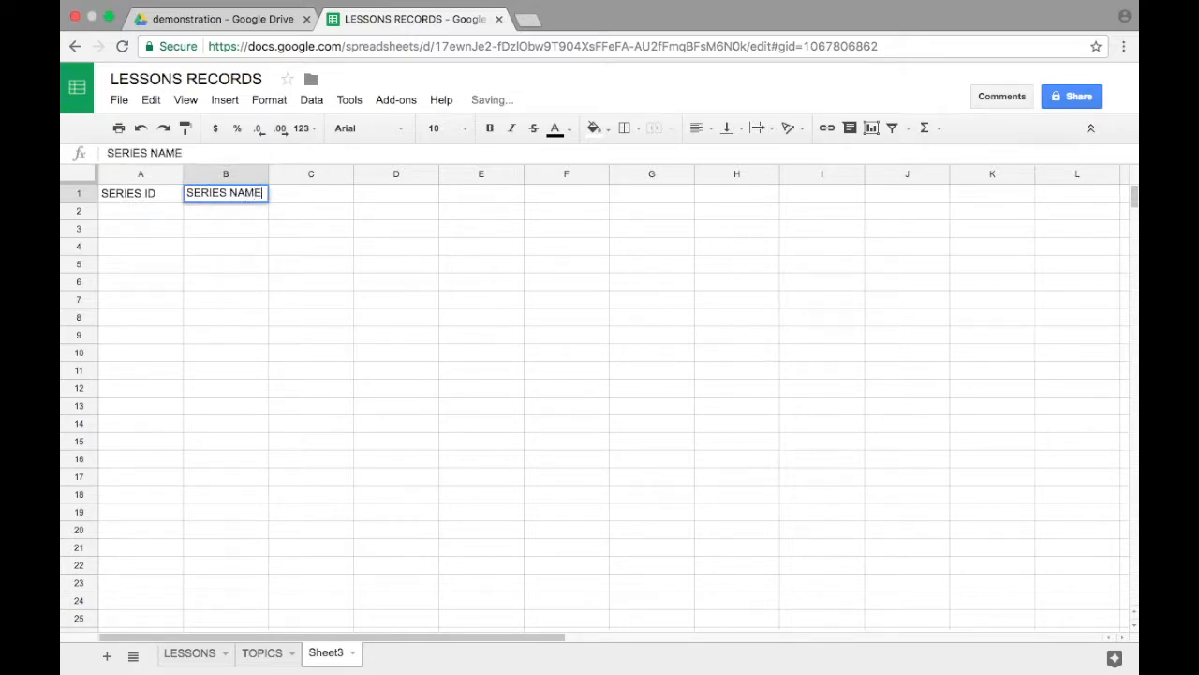
# Step: Rename the sheet holding the series headings as SERIES
pyautogui.click(354, 652)
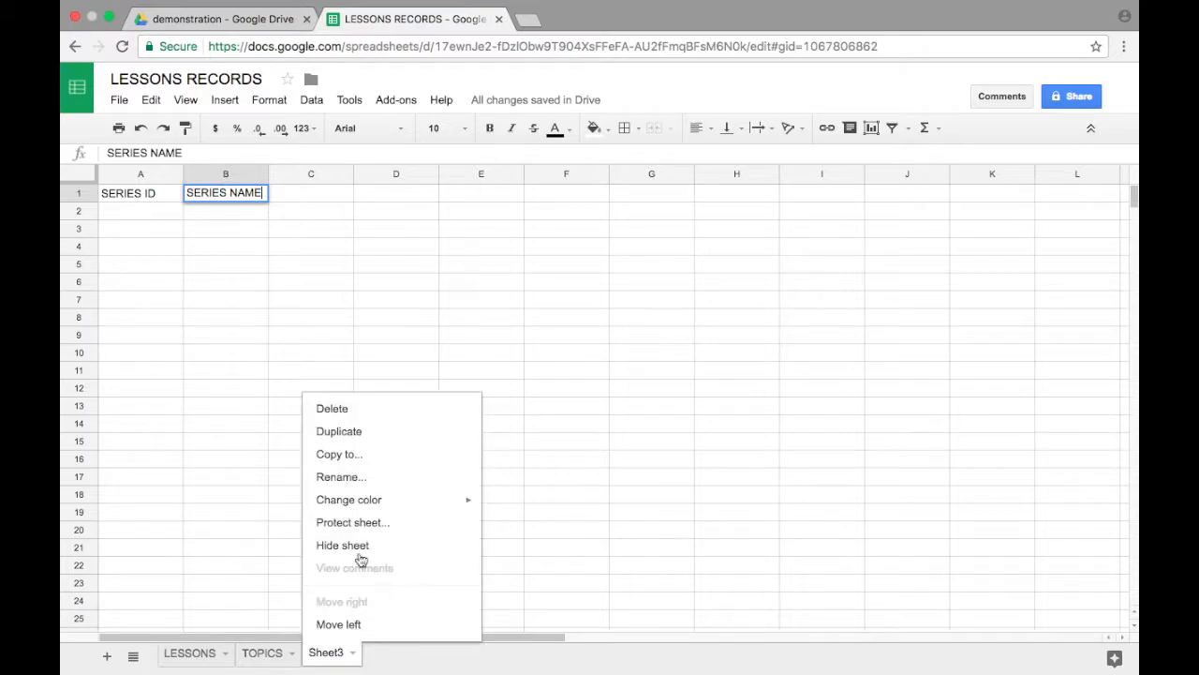
pyautogui.click(356, 481)
pyautogui.write('SERIES')
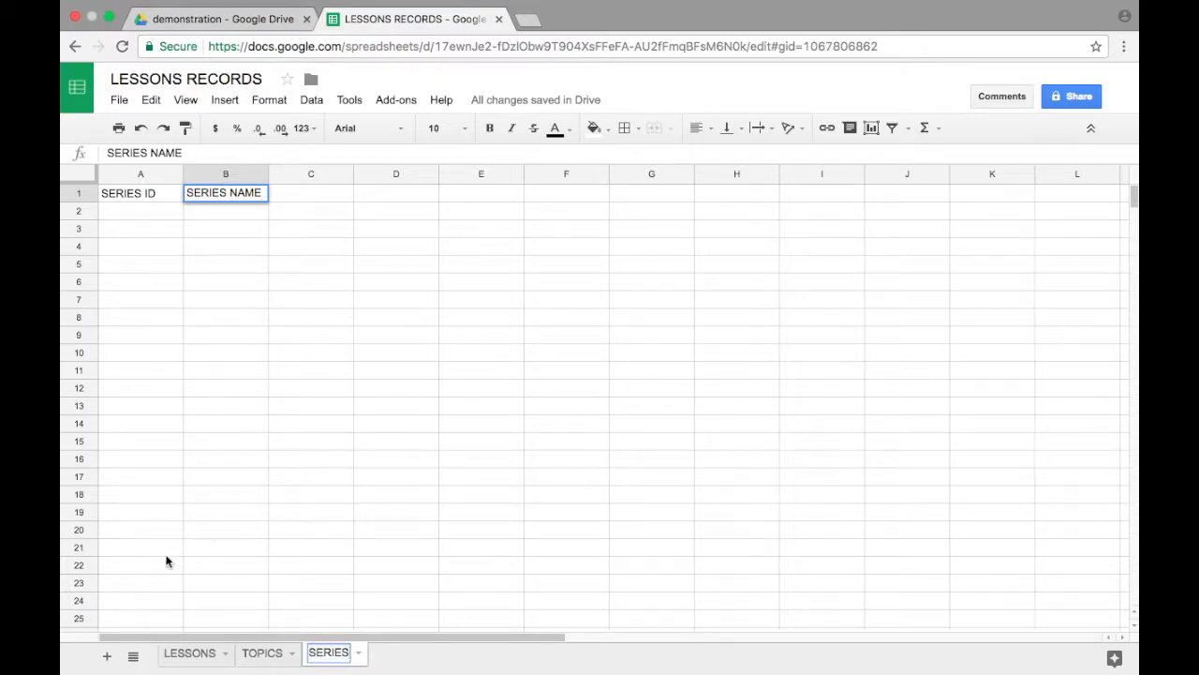
# Step: Add a fourth sheet to the spreadsheet and name it LOCATIONS
pyautogui.click(107, 656)
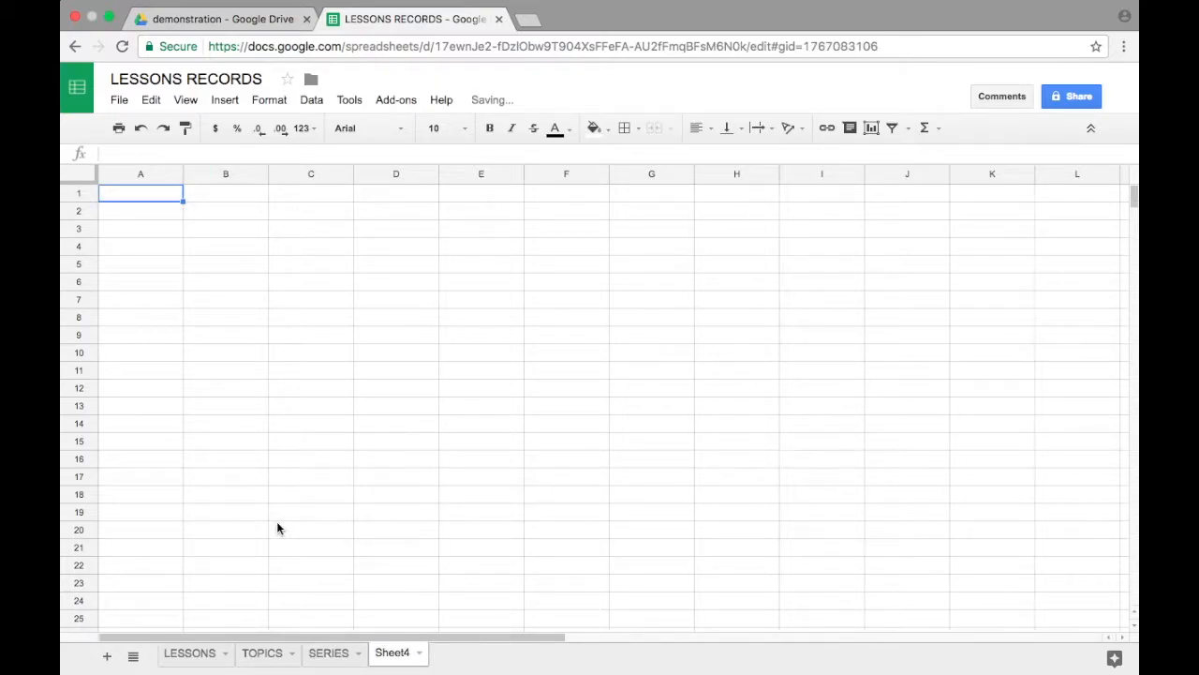
pyautogui.click(418, 652)
pyautogui.click(422, 486)
pyautogui.write('LOCATIONS')
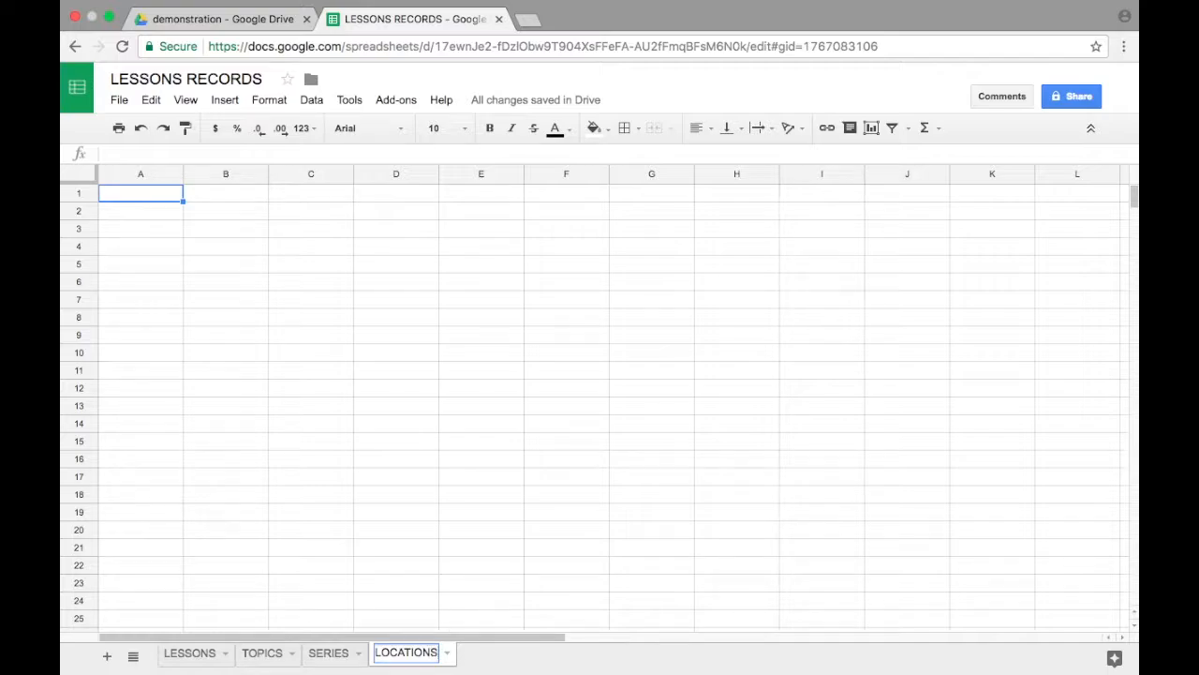
# Step: Enter the headings LOCATION ID and LOCATION NAME in cells A1 and B1 of the LOCATIONS sheet
pyautogui.click(160, 191)
pyautogui.write('LOCATION ID')
pyautogui.press('Tab')
pyautogui.write('LOCATION NAME')
pyautogui.press('Return')
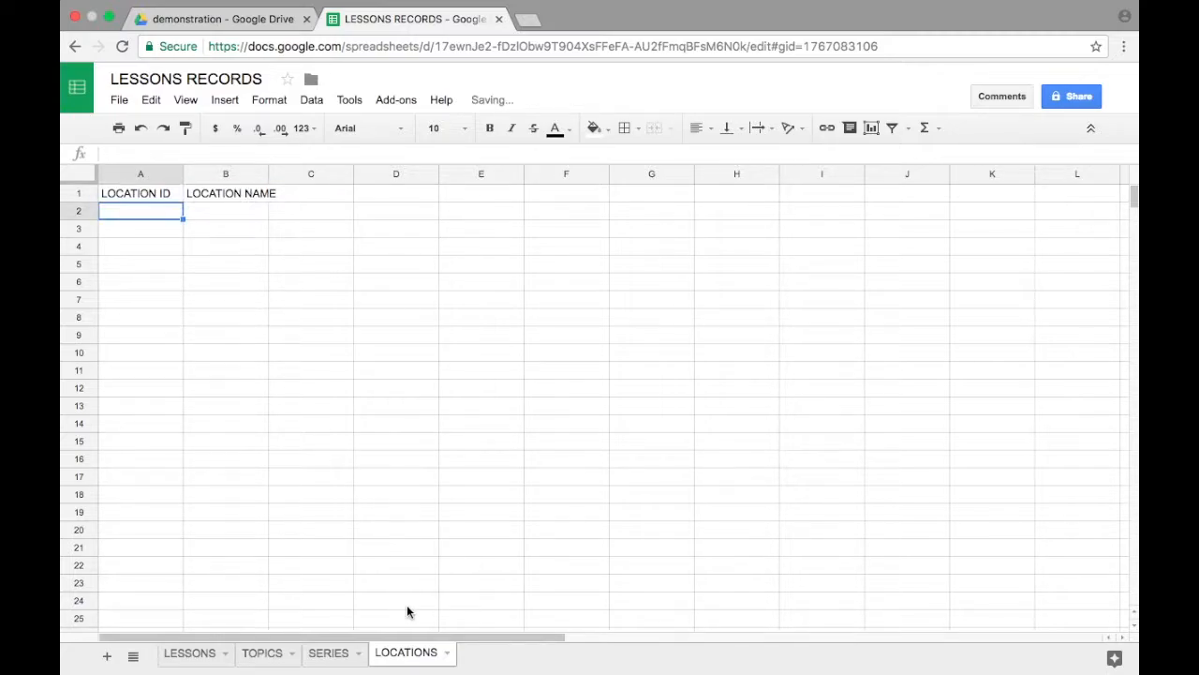
# Step: Add a fifth sheet with the headings TYPE ID in cell A1 and TYPE NAME in cell B1
pyautogui.click(107, 657)
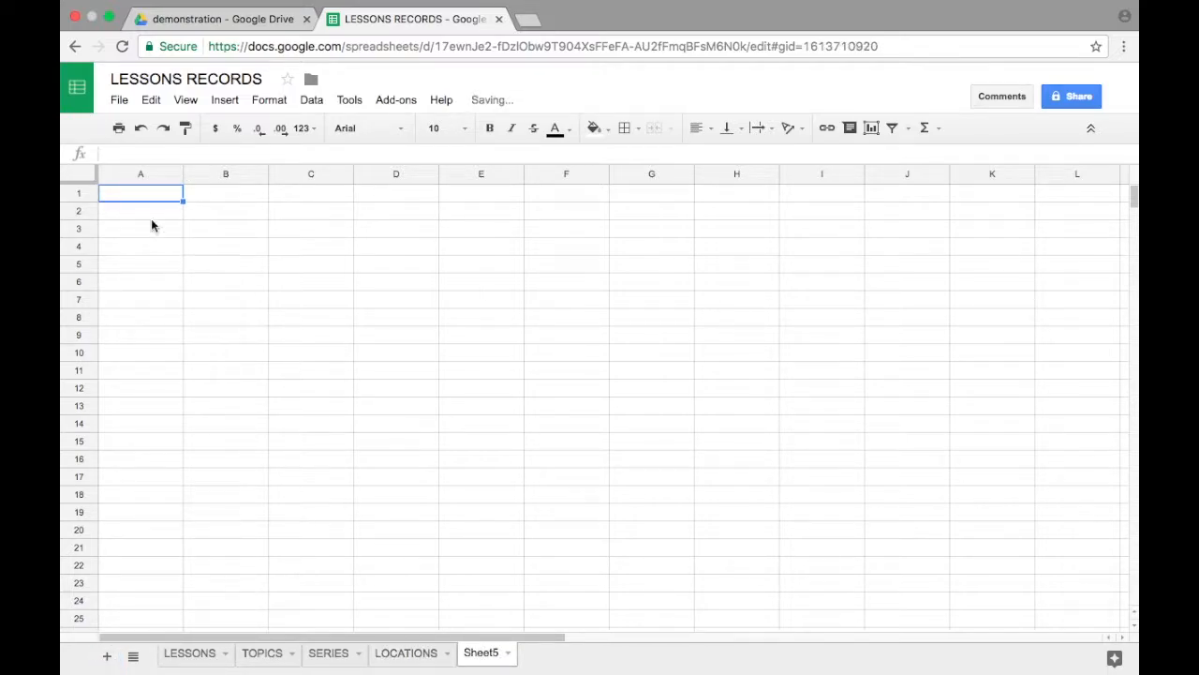
pyautogui.write('TYPES')
pyautogui.press('BackSpace')
pyautogui.write('ID')
pyautogui.press('Tab')
pyautogui.write('TYPE NAME')
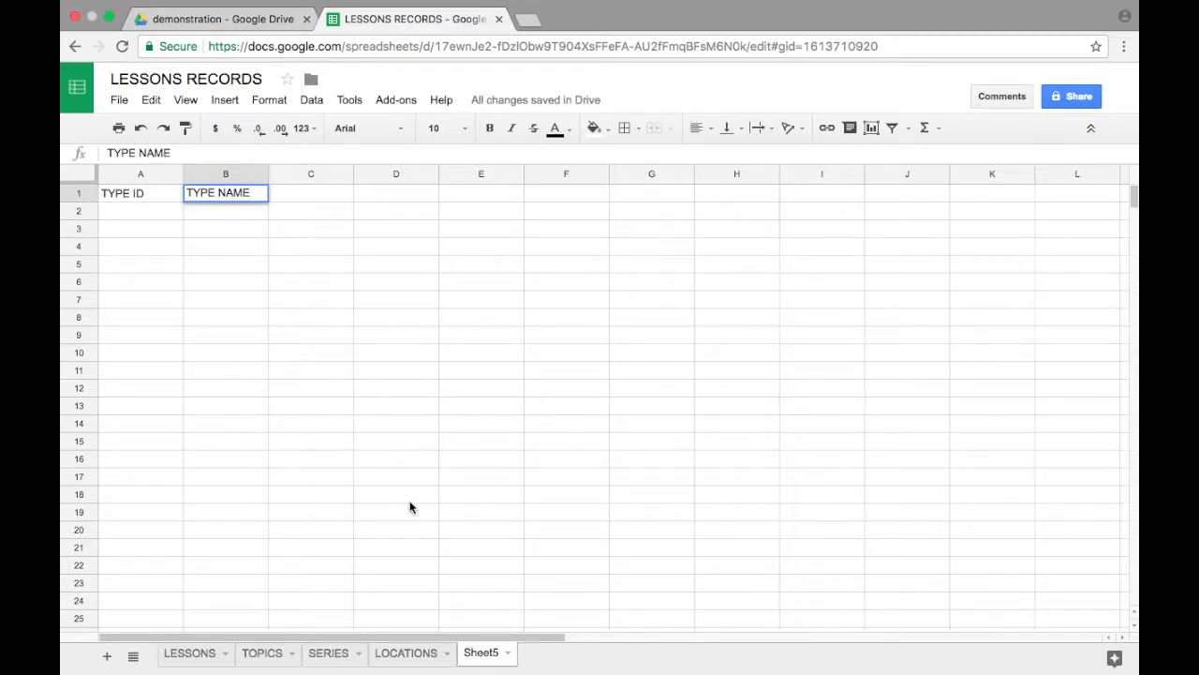
# Step: Rename the sheet holding the type headings as TYPES
pyautogui.click(508, 656)
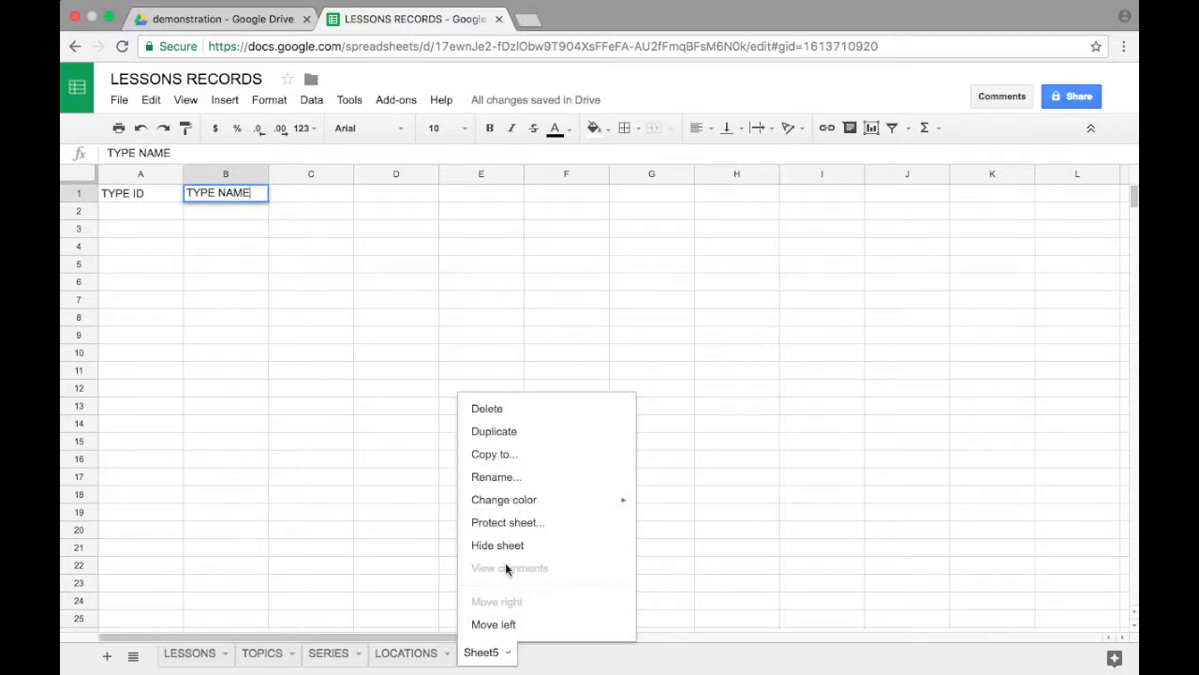
pyautogui.click(507, 481)
pyautogui.write('TYPES')
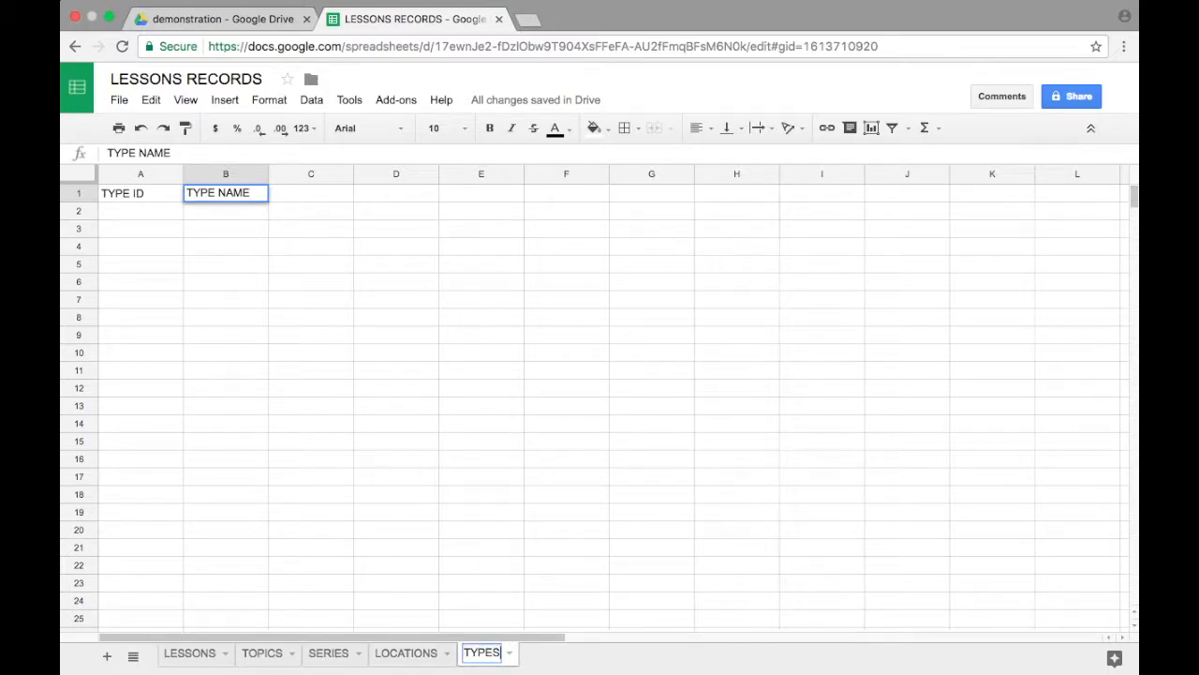
pyautogui.press('Return')
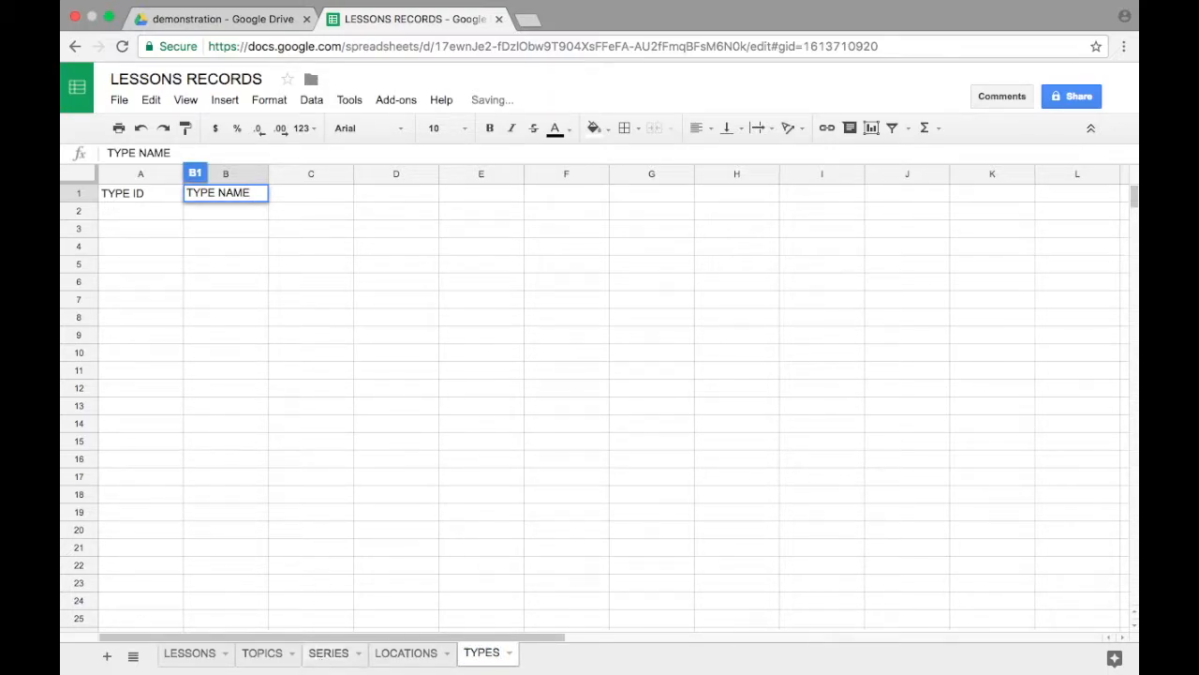
# Step: Set text wrapping to Wrap for all cells of the TOPICS sheet
pyautogui.click(270, 656)
pyautogui.click(80, 179)
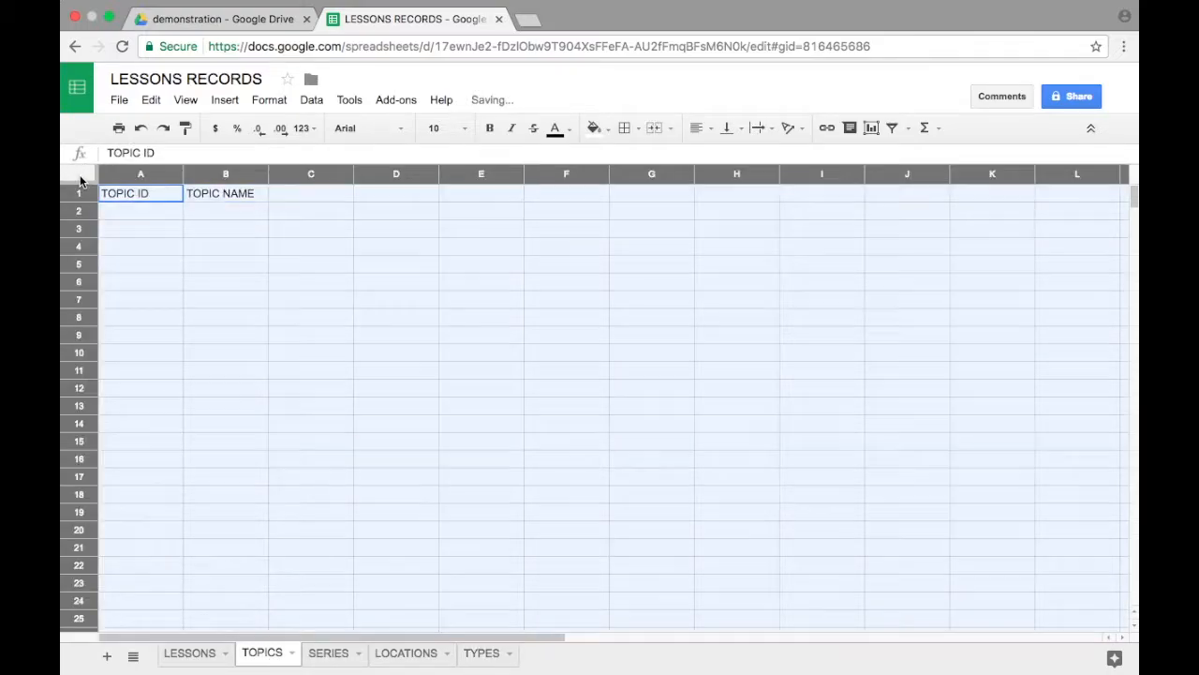
pyautogui.click(270, 99)
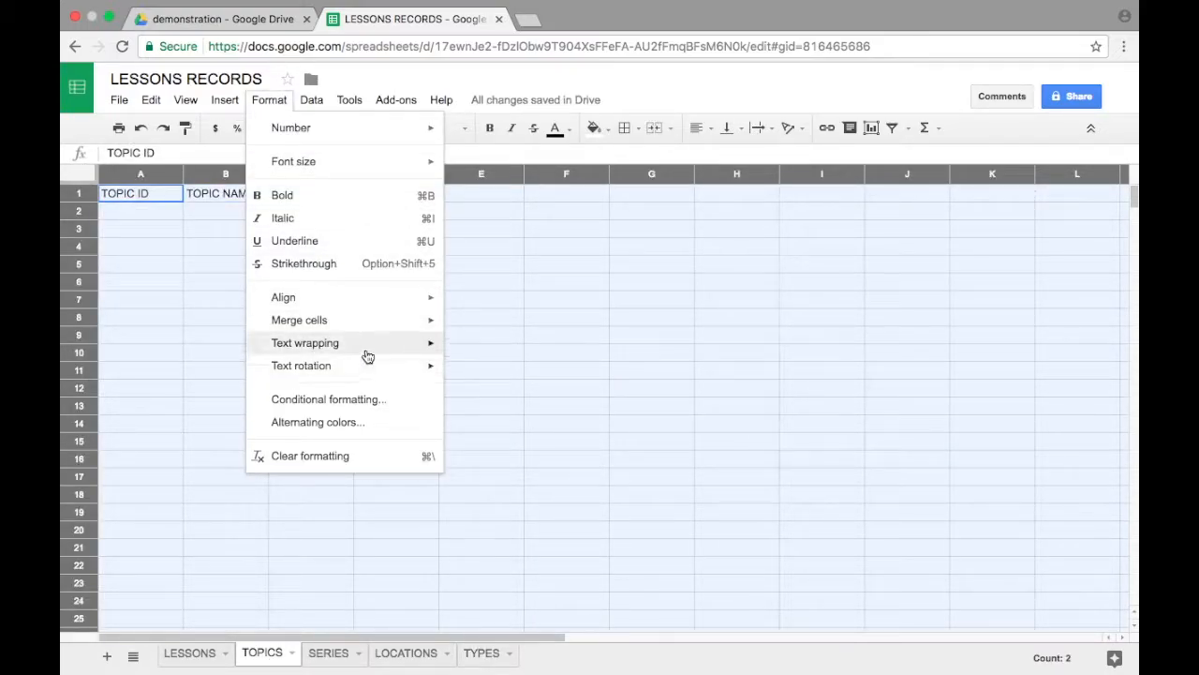
pyautogui.moveTo(431, 346)
pyautogui.click(482, 373)
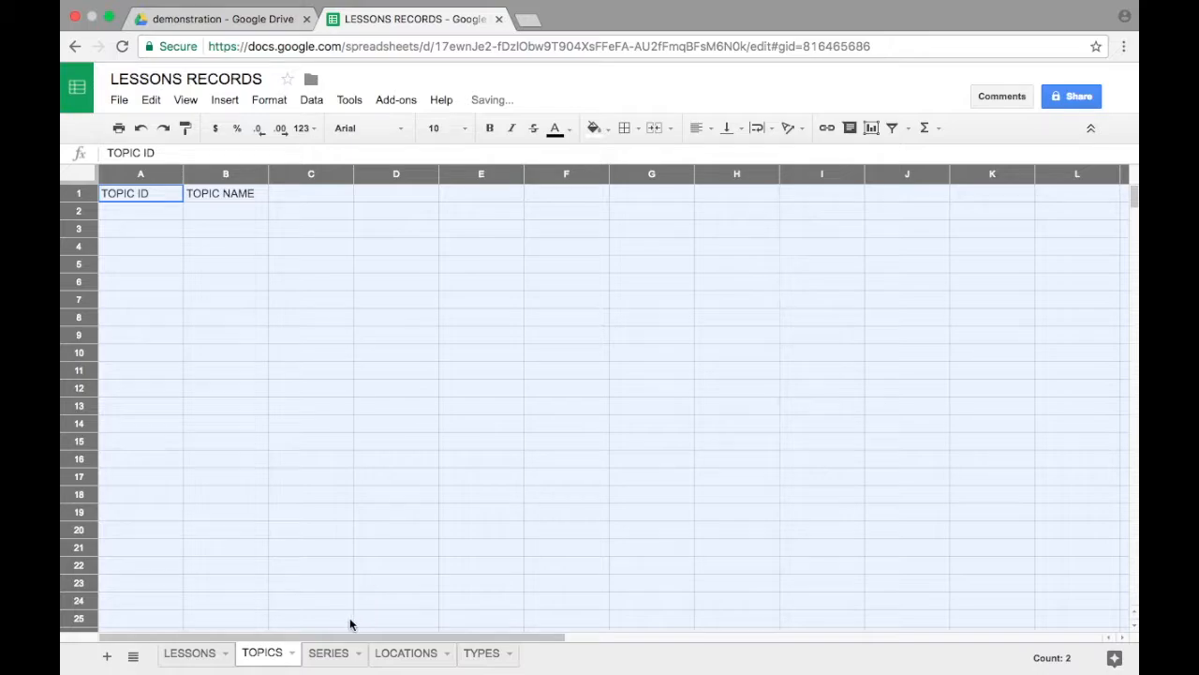
# Step: Set text wrapping to Wrap for all cells of the SERIES sheet
pyautogui.click(327, 654)
pyautogui.click(84, 180)
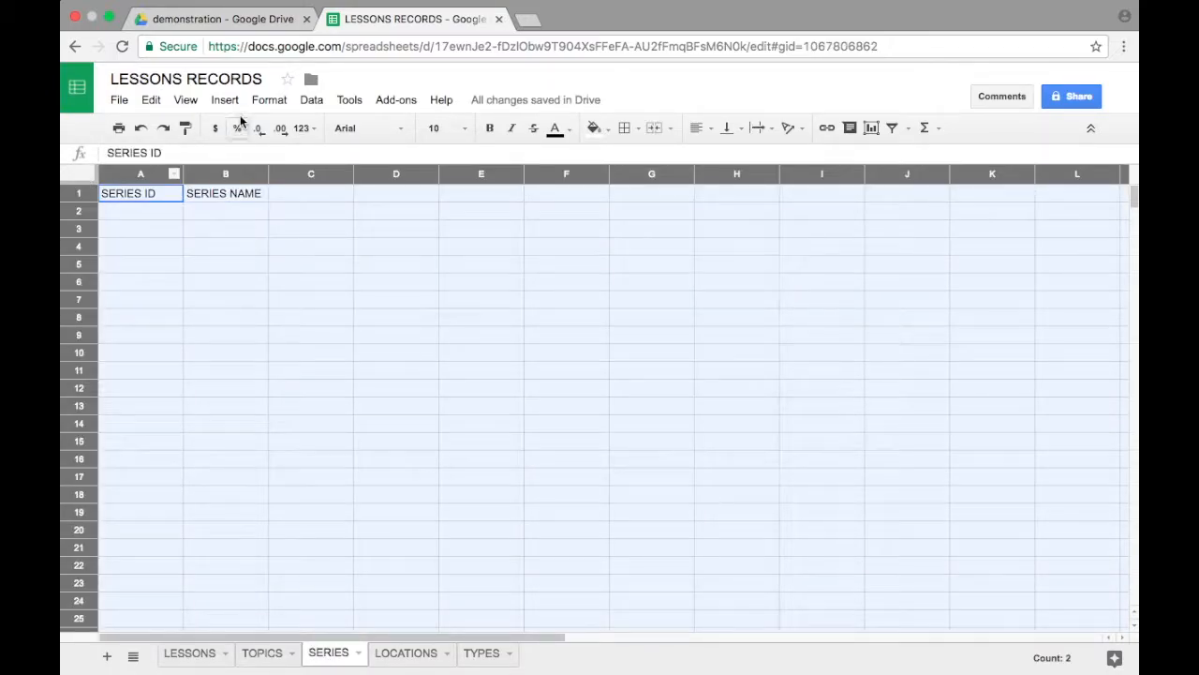
pyautogui.click(270, 100)
pyautogui.moveTo(398, 343)
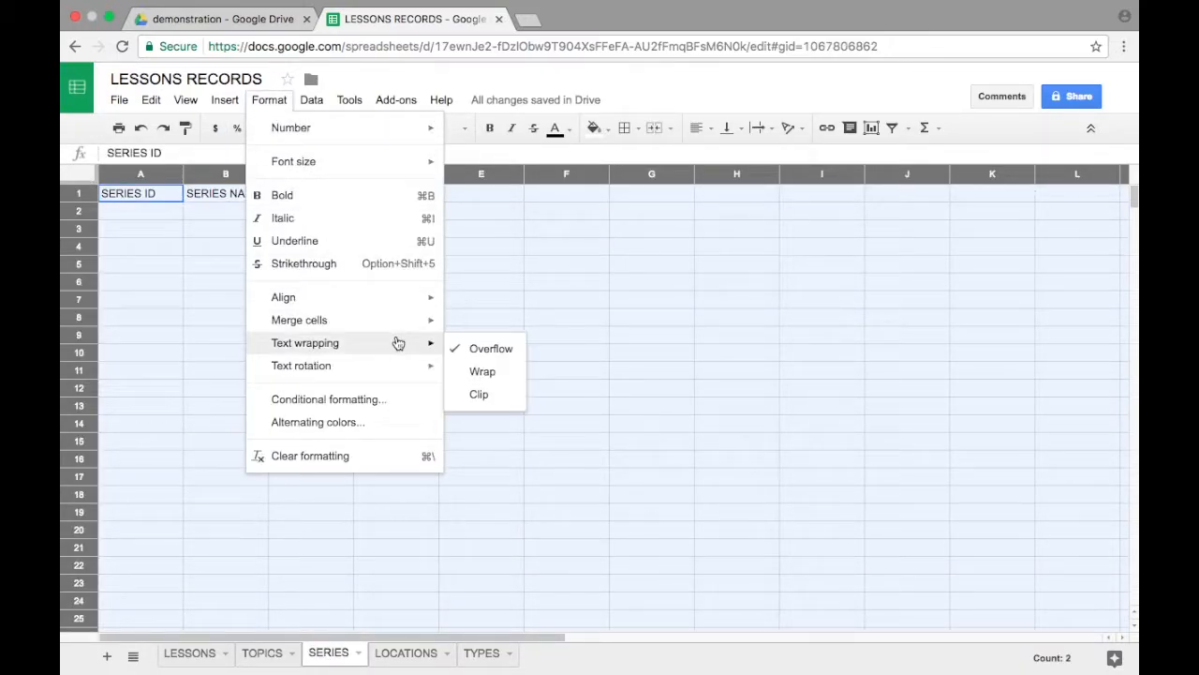
pyautogui.click(478, 371)
# Step: Set text wrapping to Wrap for all cells of the LOCATIONS sheet
pyautogui.click(401, 656)
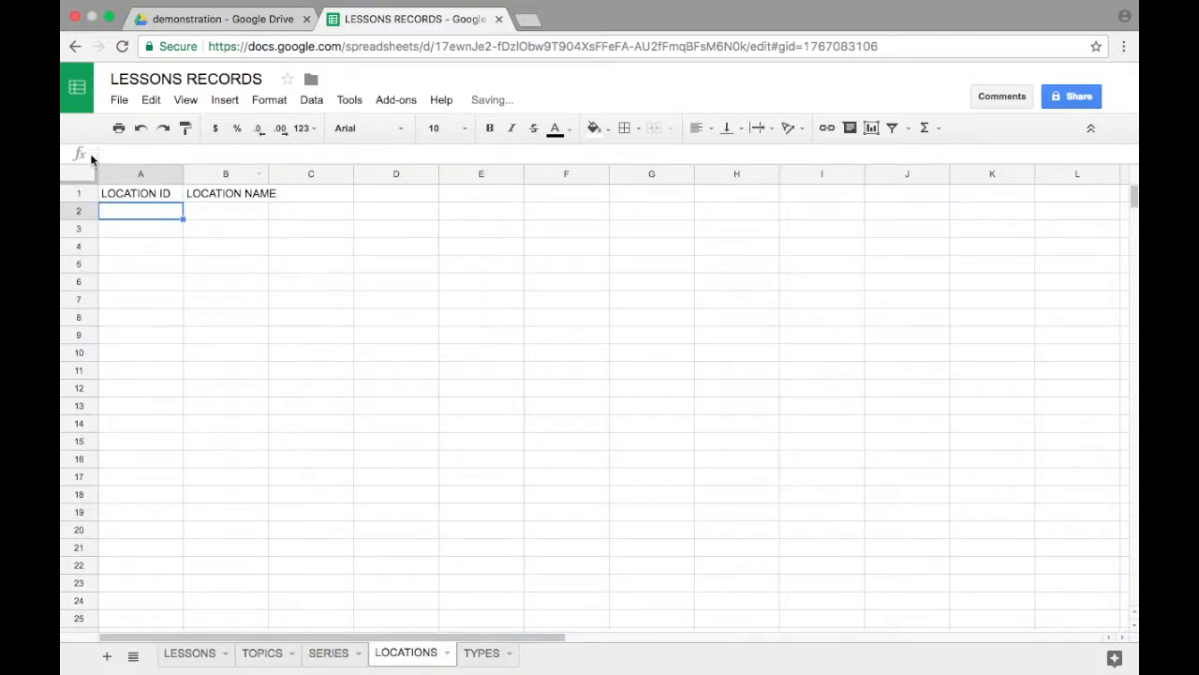
pyautogui.click(84, 179)
pyautogui.click(266, 102)
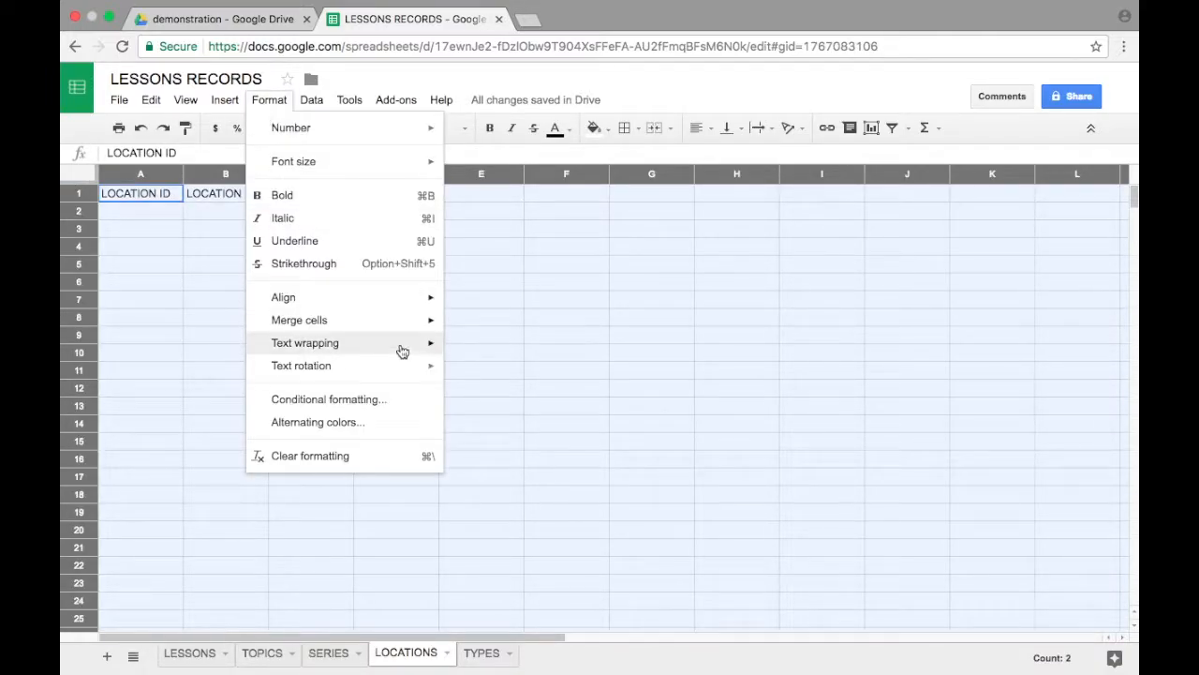
pyautogui.moveTo(412, 353)
pyautogui.click(471, 372)
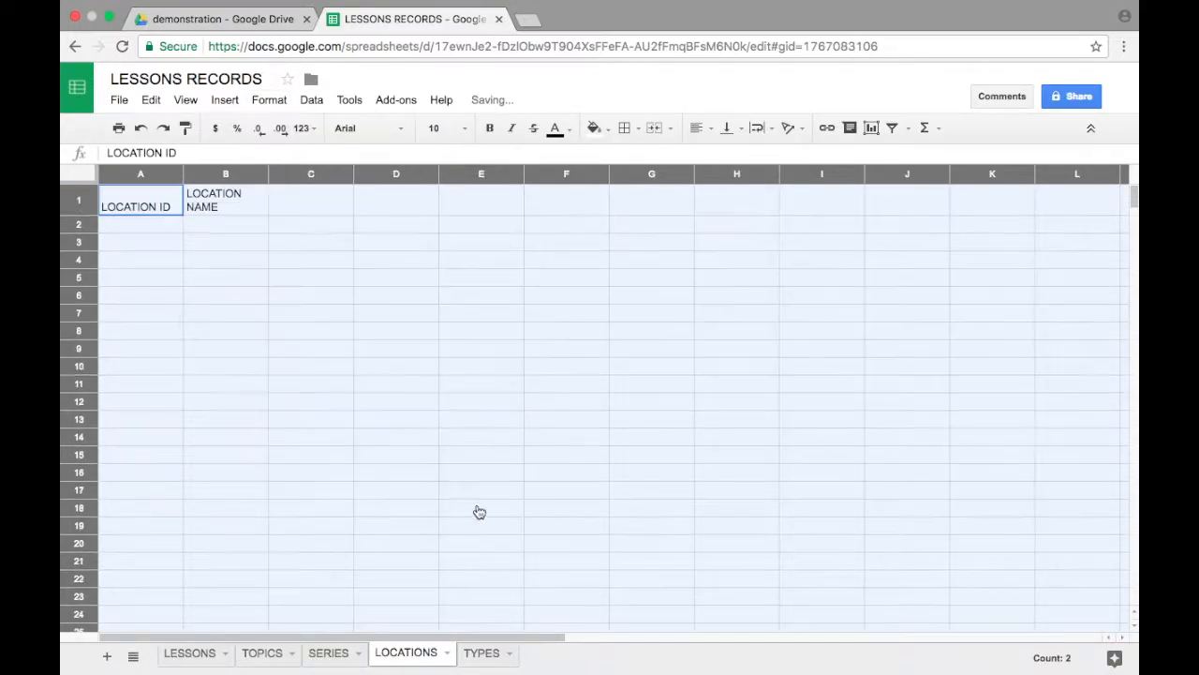
# Step: Set text wrapping to Wrap for all cells of the TYPES sheet
pyautogui.click(485, 654)
pyautogui.click(81, 179)
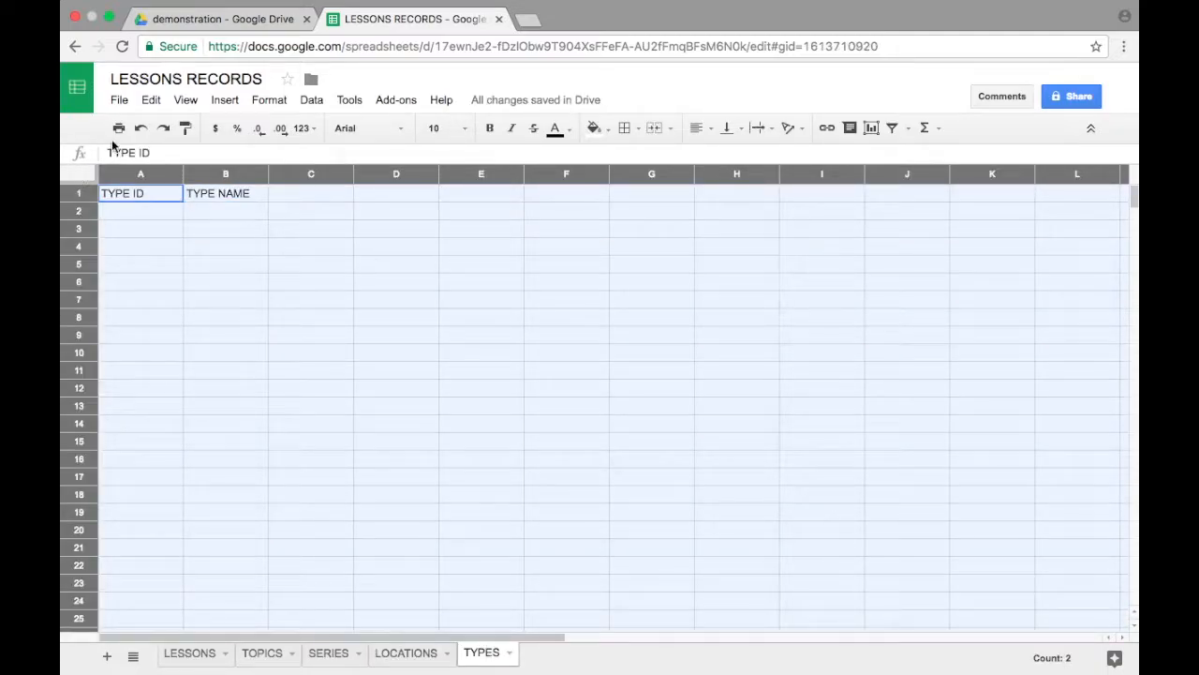
pyautogui.click(269, 99)
pyautogui.moveTo(368, 345)
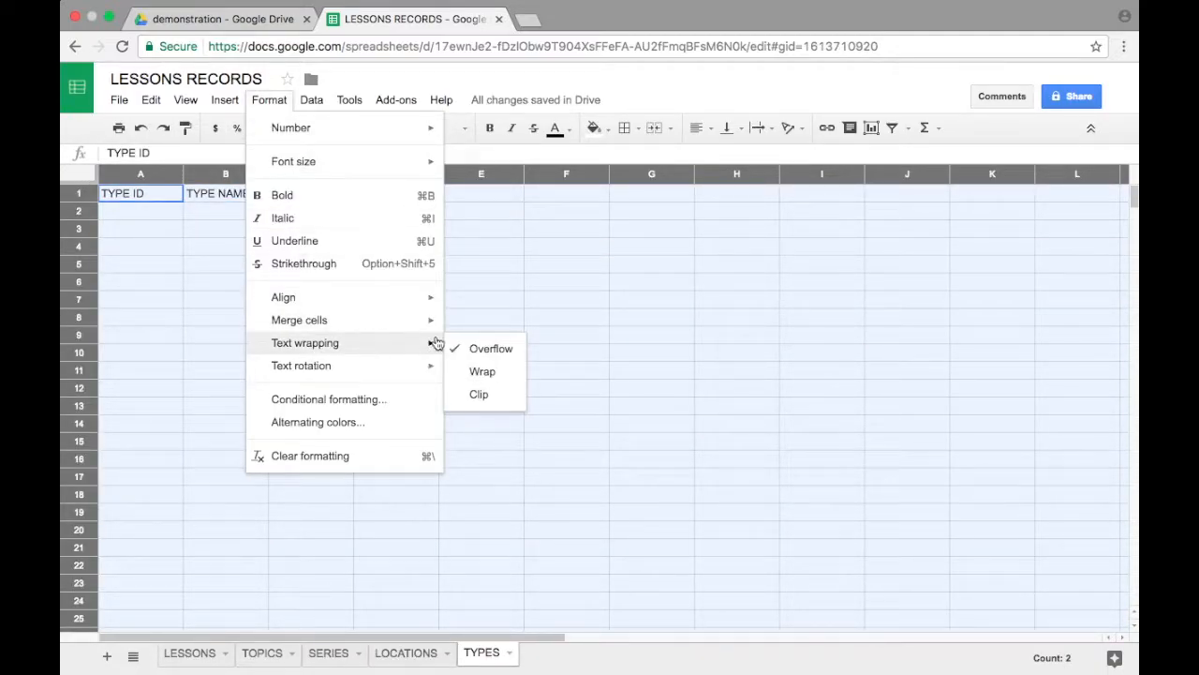
pyautogui.click(493, 375)
pyautogui.click(280, 335)
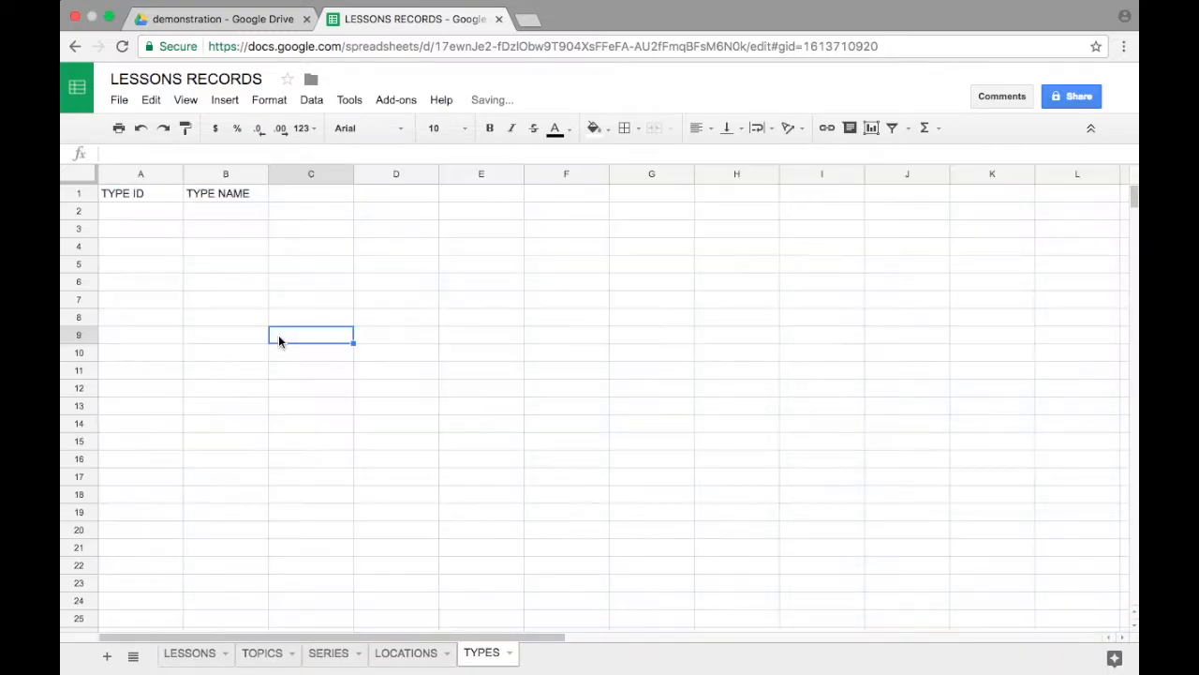
# Step: Enter ID 1 and the name The Love of God in row 2 of the TOPICS sheet, and widen column B to fit
pyautogui.click(184, 662)
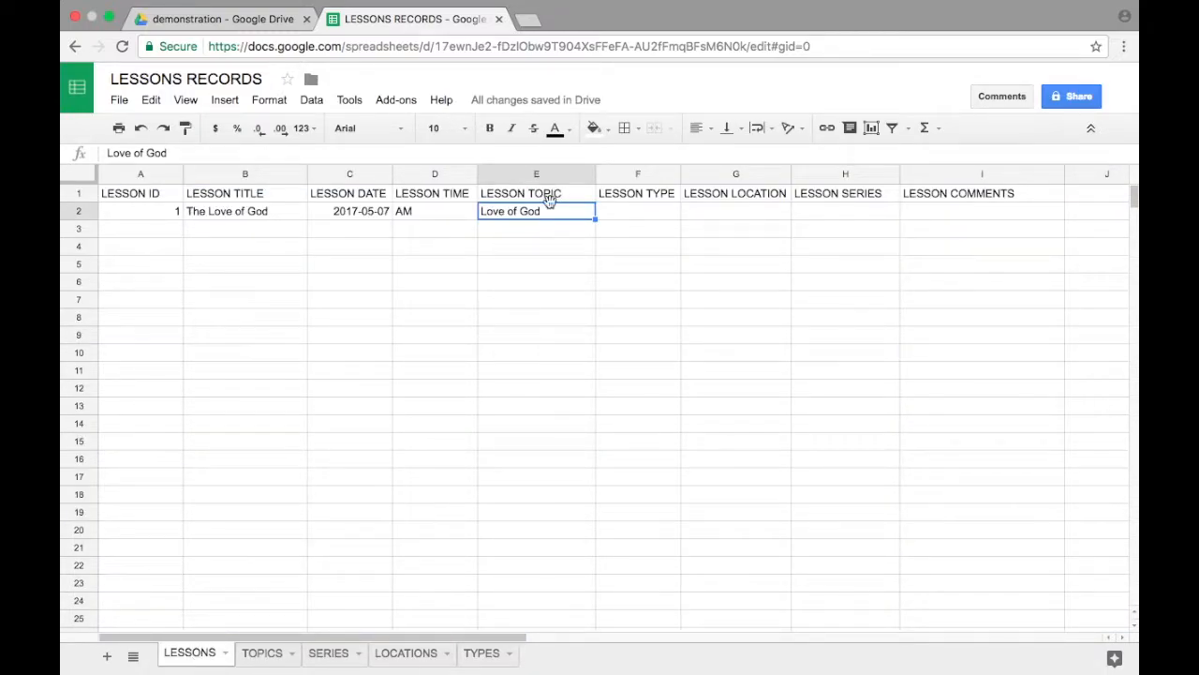
pyautogui.click(261, 653)
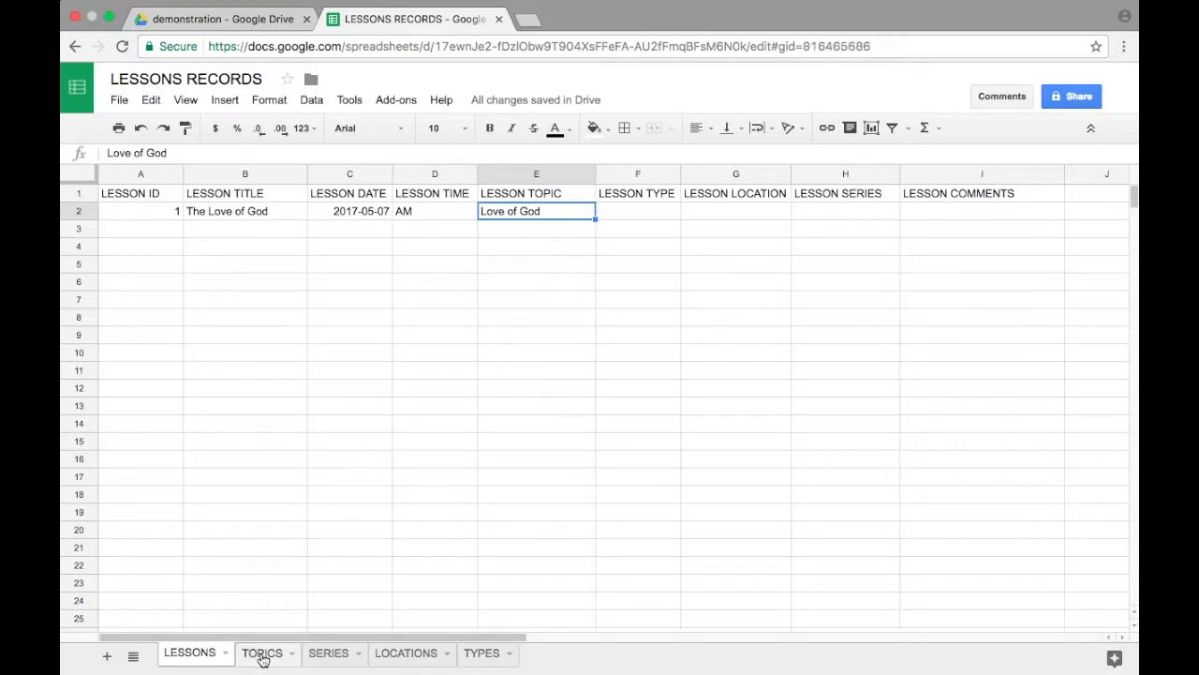
pyautogui.click(160, 214)
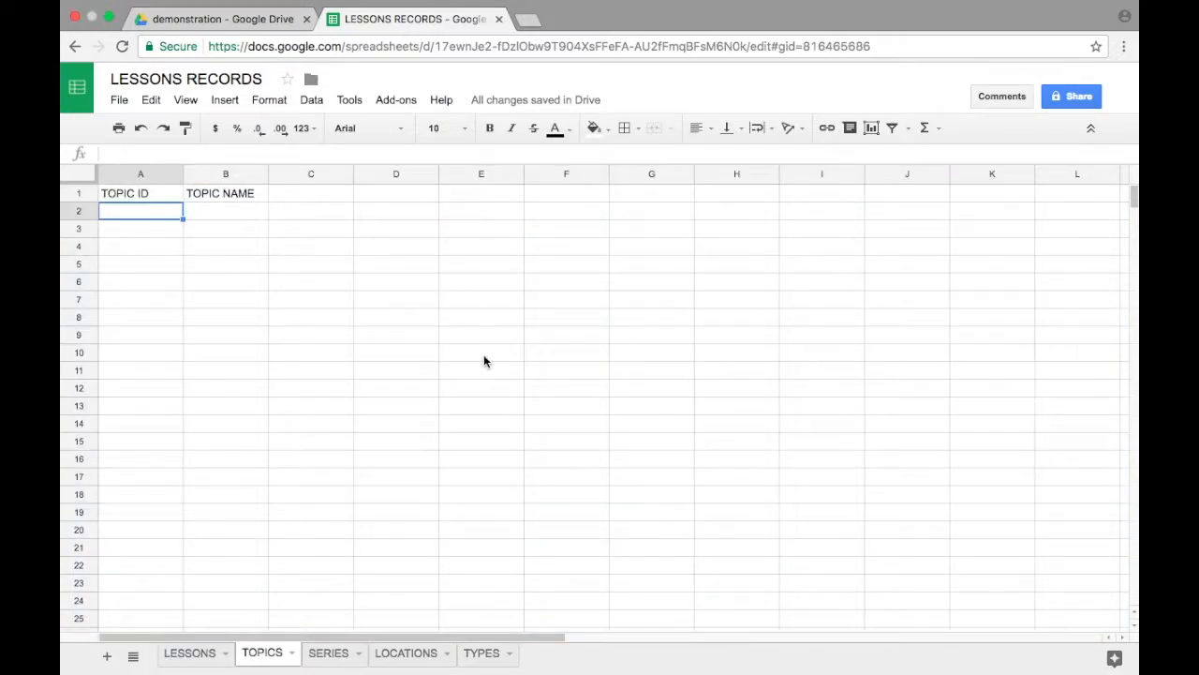
pyautogui.write('1')
pyautogui.press('Tab')
pyautogui.write('The ')
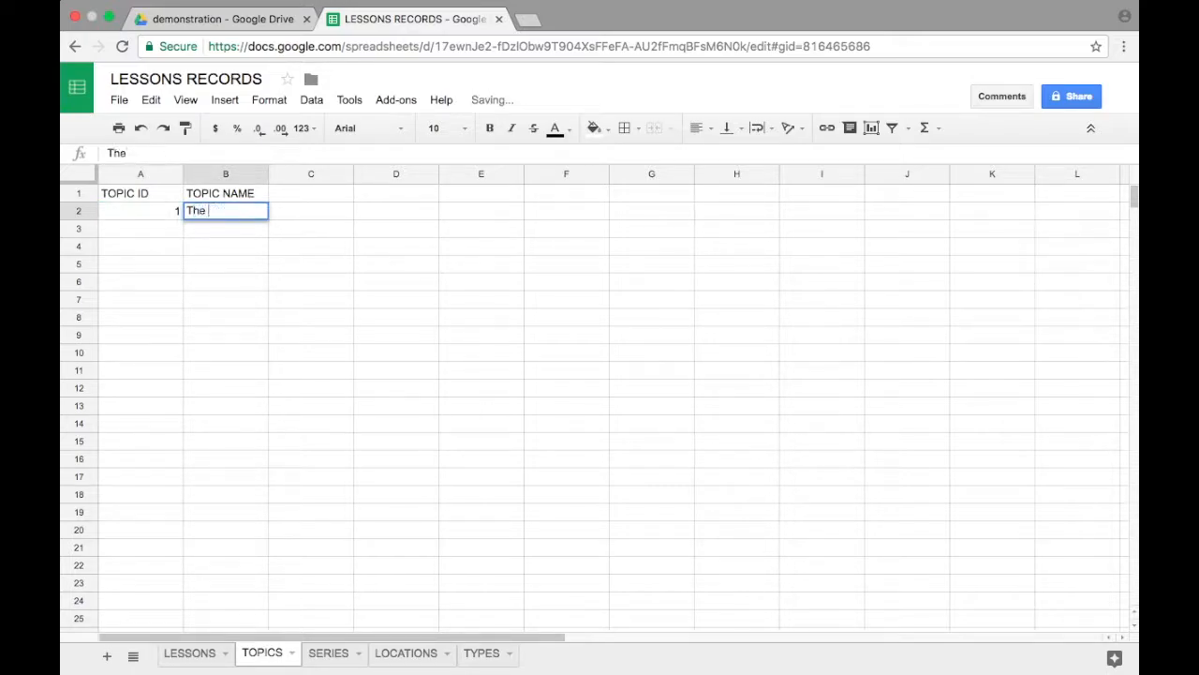
pyautogui.write('Love of')
pyautogui.write('God')
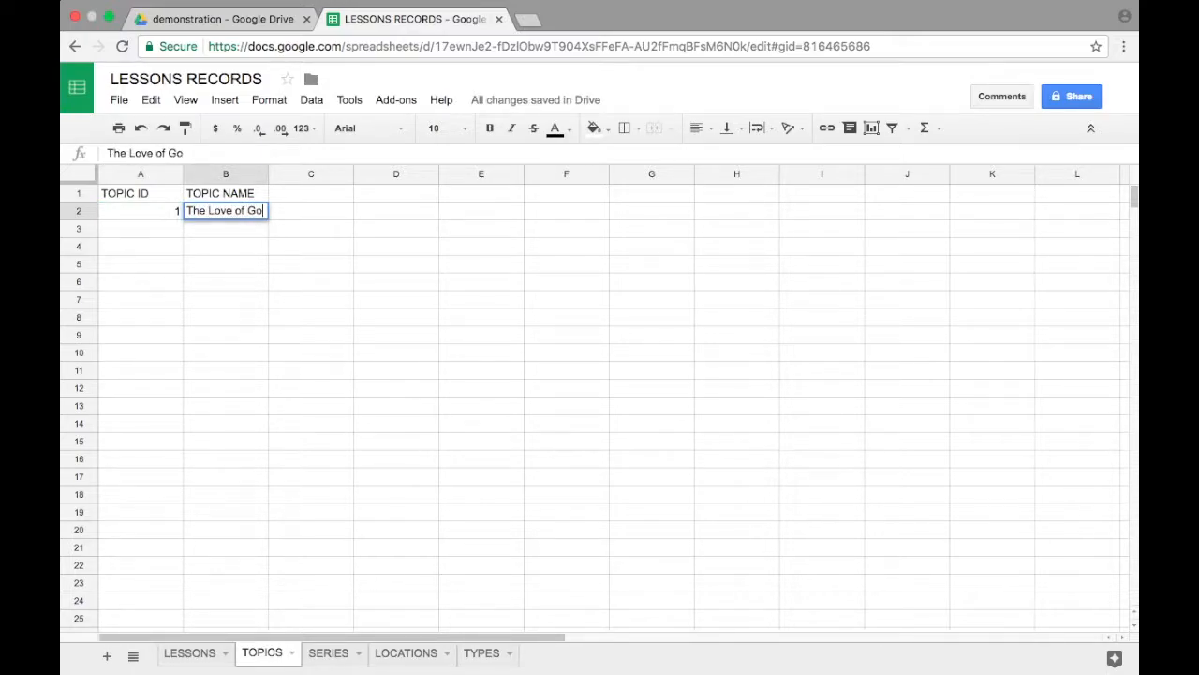
pyautogui.click(287, 228)
pyautogui.moveTo(269, 175); pyautogui.dragTo(318, 174)
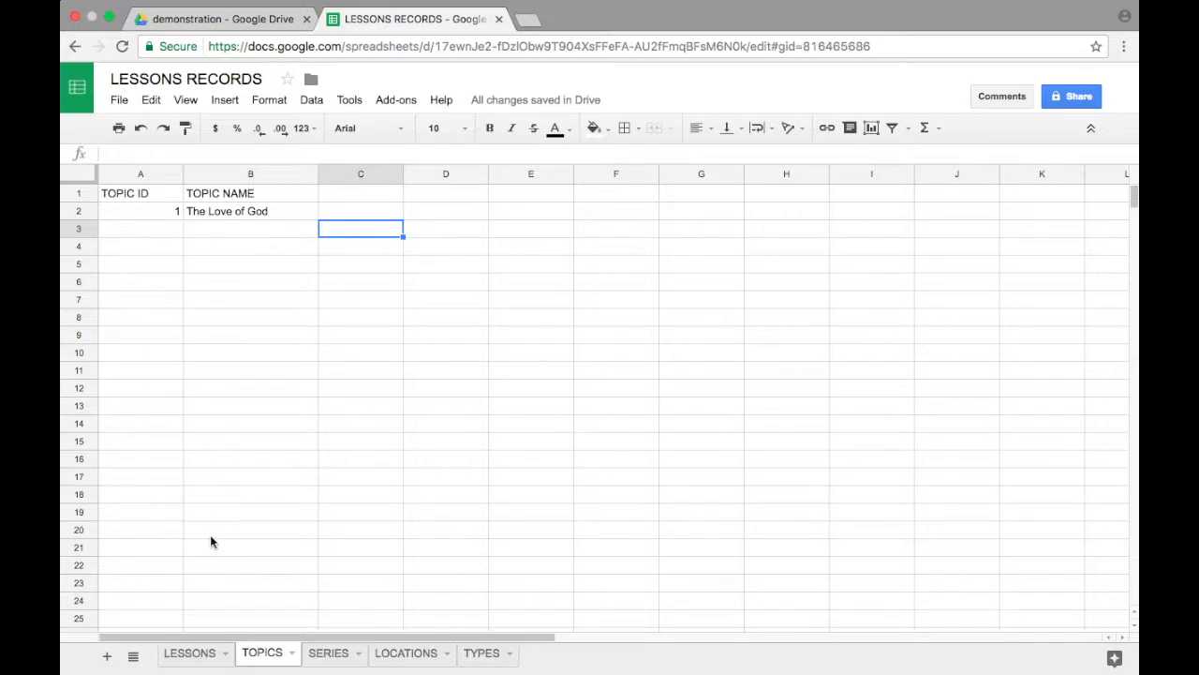
# Step: Replace the LESSON TOPIC entry in cell E2 of the LESSONS sheet with the topic ID 1
pyautogui.click(184, 654)
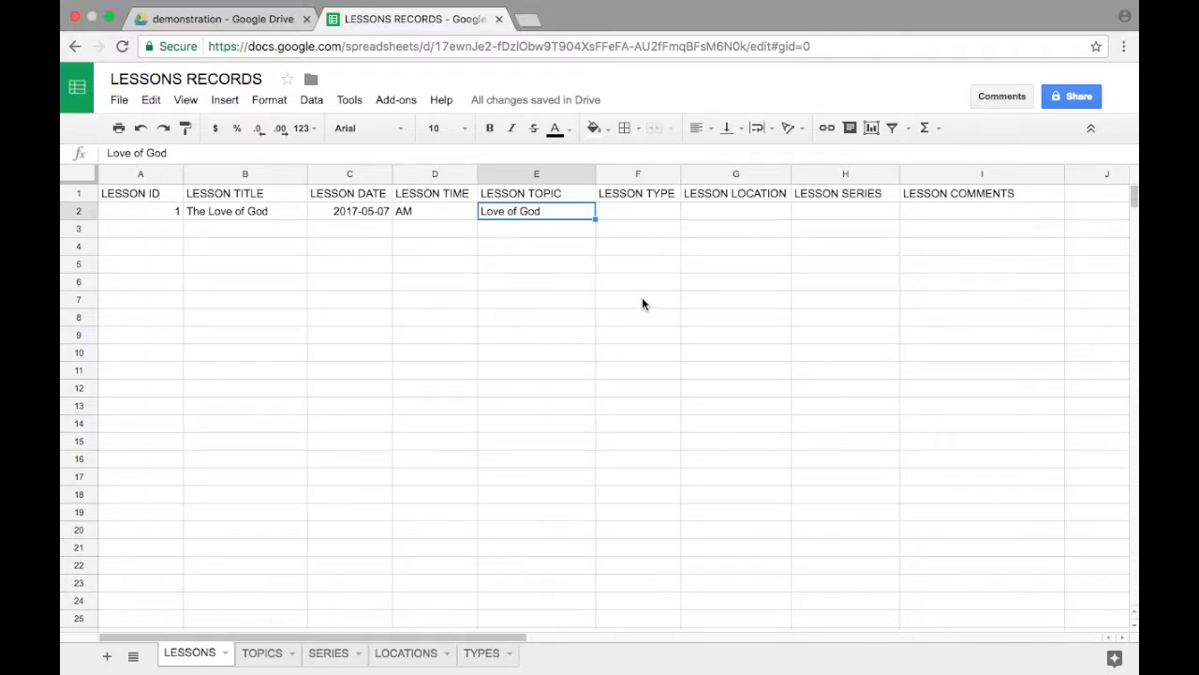
pyautogui.write('1')
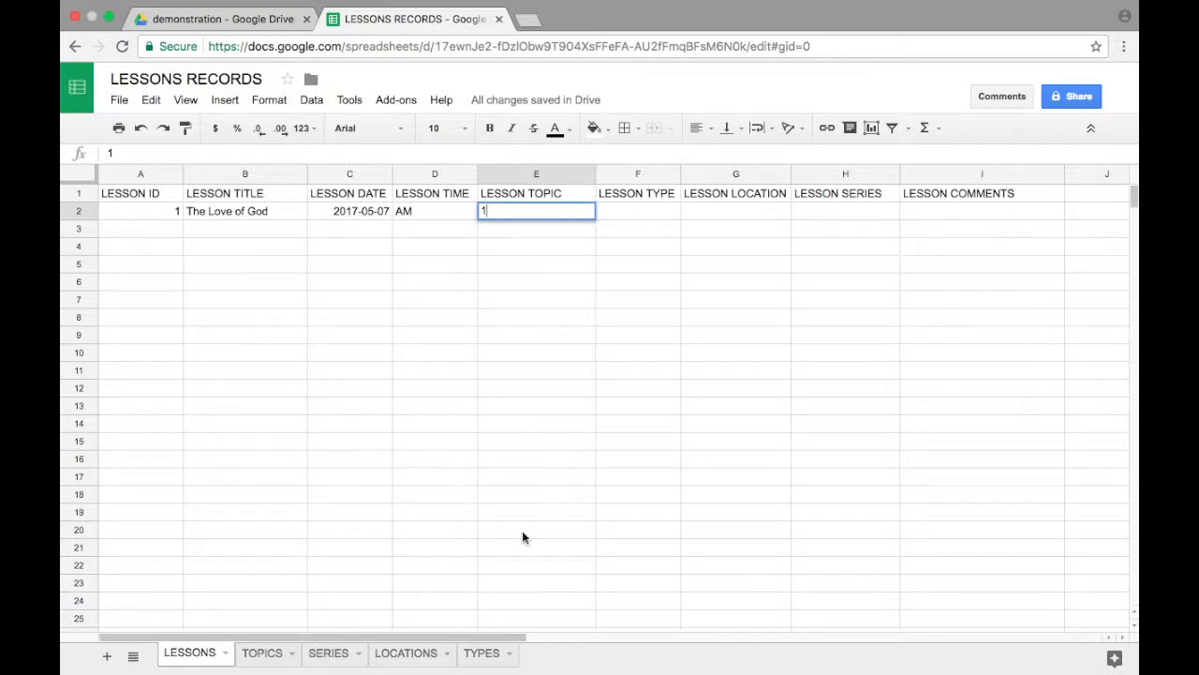
# Step: Enter type ID 1 with the name sermons in row 2 of the TYPES sheet
pyautogui.click(476, 653)
pyautogui.click(139, 212)
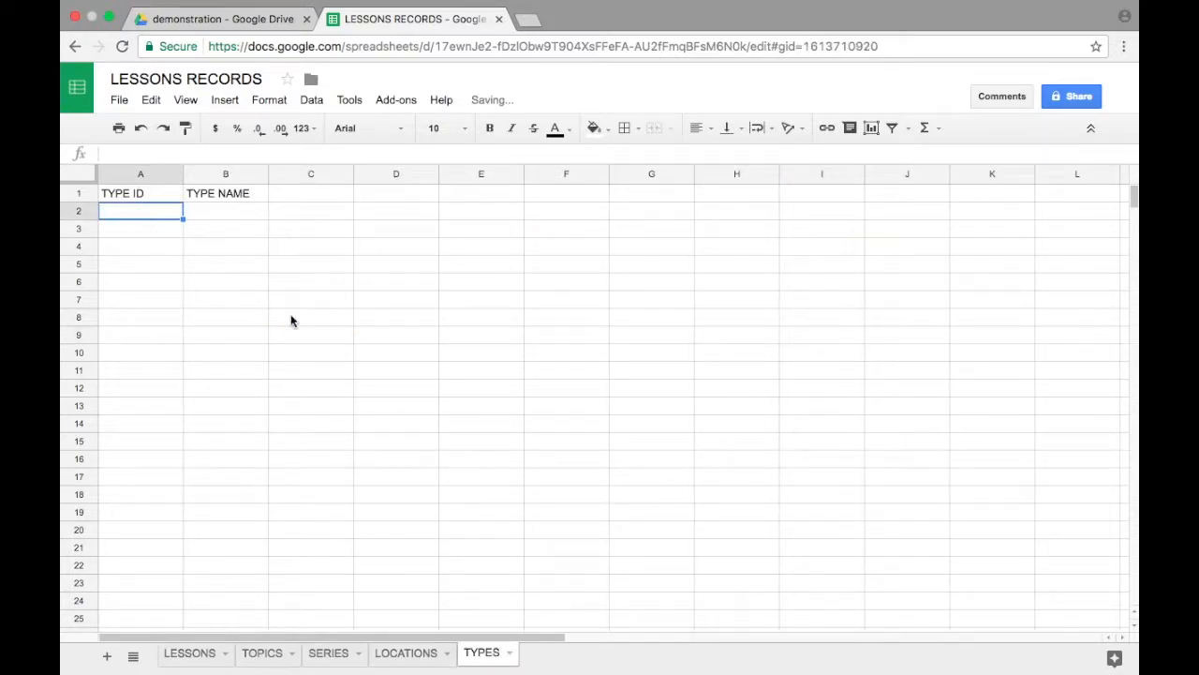
pyautogui.write('1')
pyautogui.press('Tab')
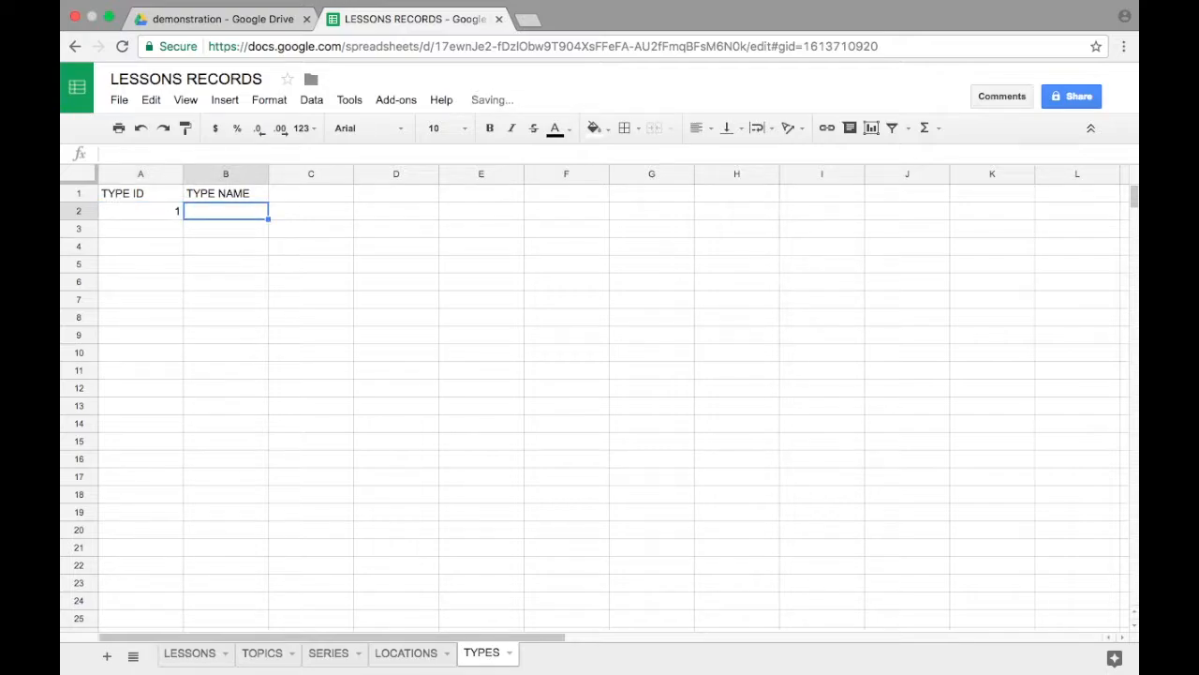
pyautogui.write('sermons')
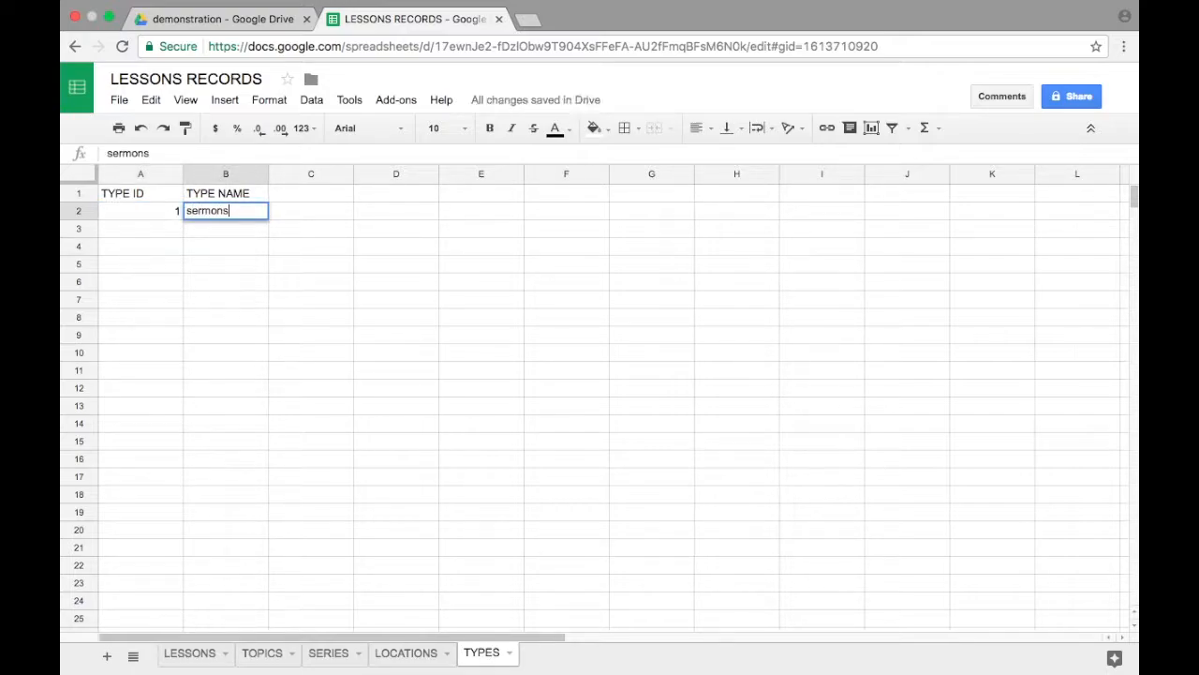
pyautogui.press('Return')
# Step: Add type ID 2 named devotionals and type ID 3 named Bible classes in rows 3 and 4 of the TYPES sheet
pyautogui.write('2')
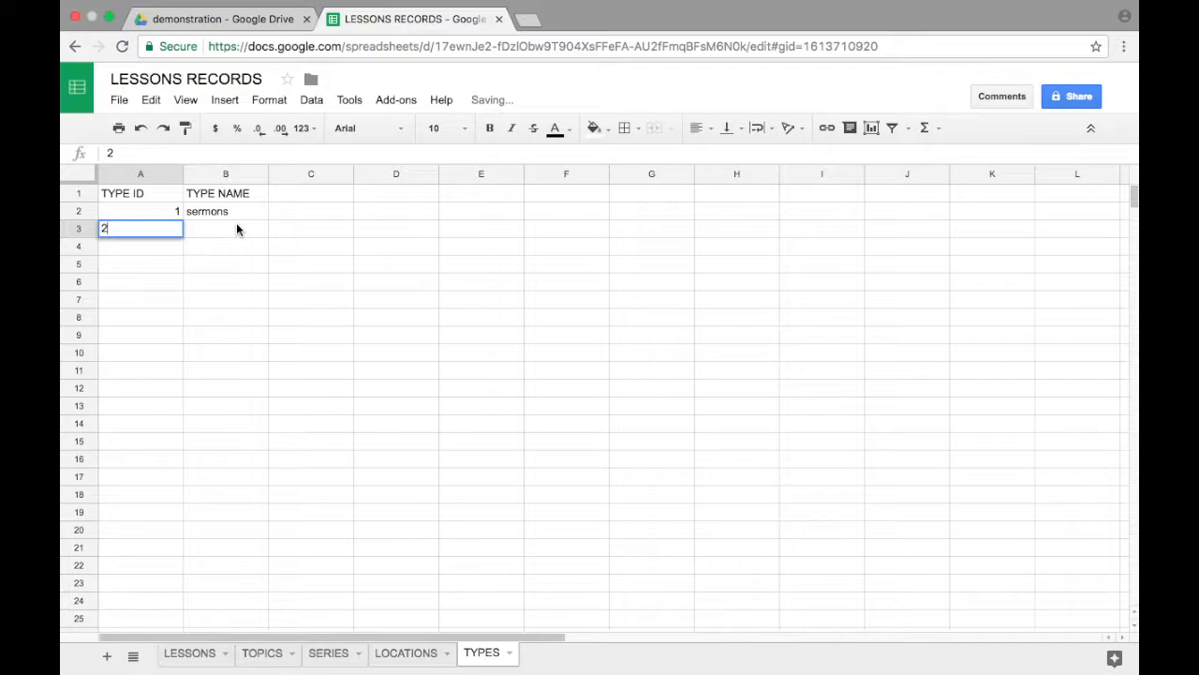
pyautogui.press('Tab')
pyautogui.write('devotionals')
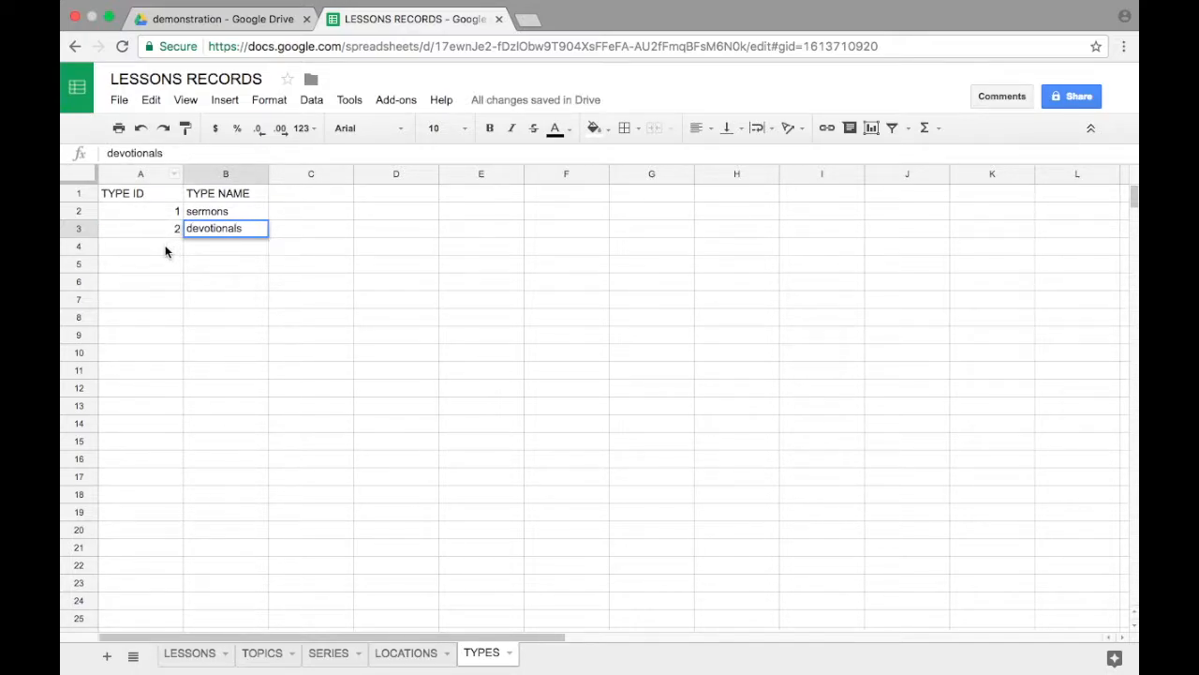
pyautogui.press('Return')
pyautogui.write('3')
pyautogui.click(226, 247)
pyautogui.write('Bible')
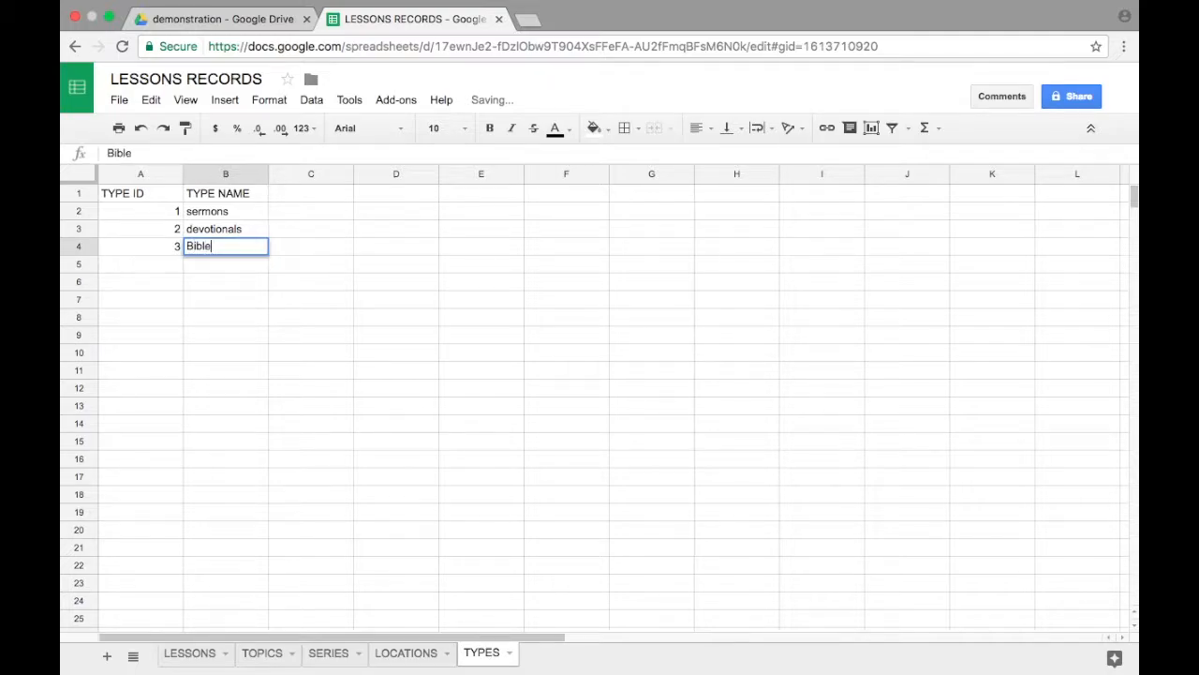
pyautogui.write(' classes')
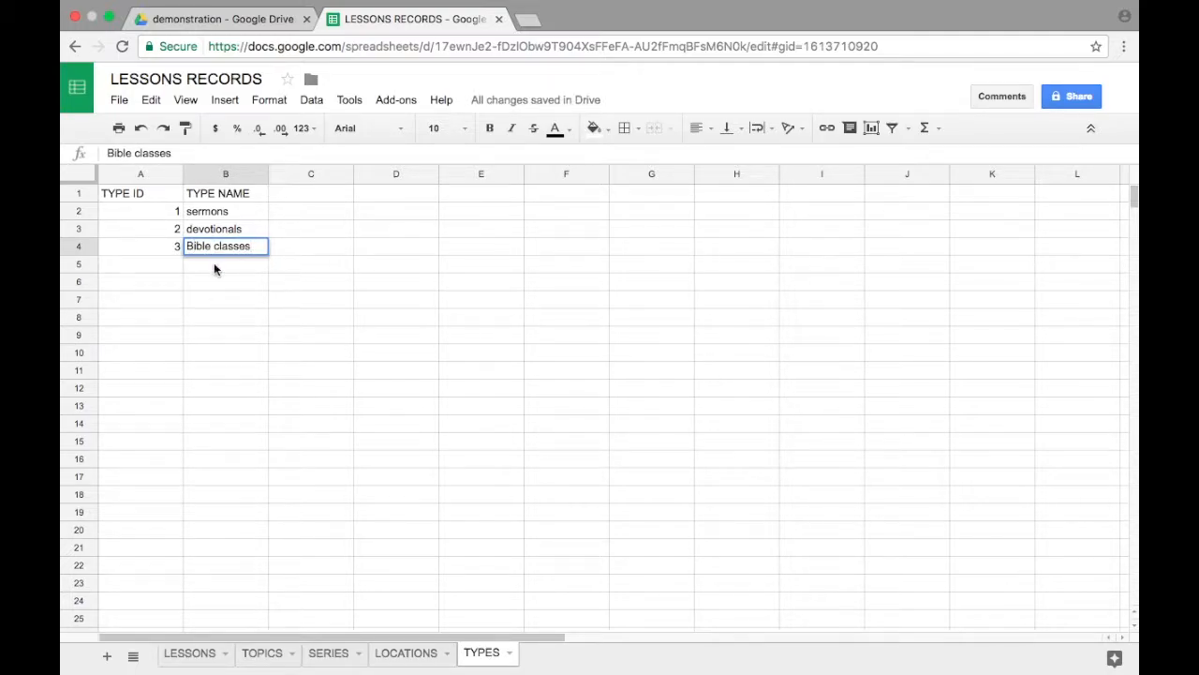
# Step: Enter type ID 3 as the LESSON TYPE in cell F2 of the LESSONS sheet
pyautogui.click(188, 652)
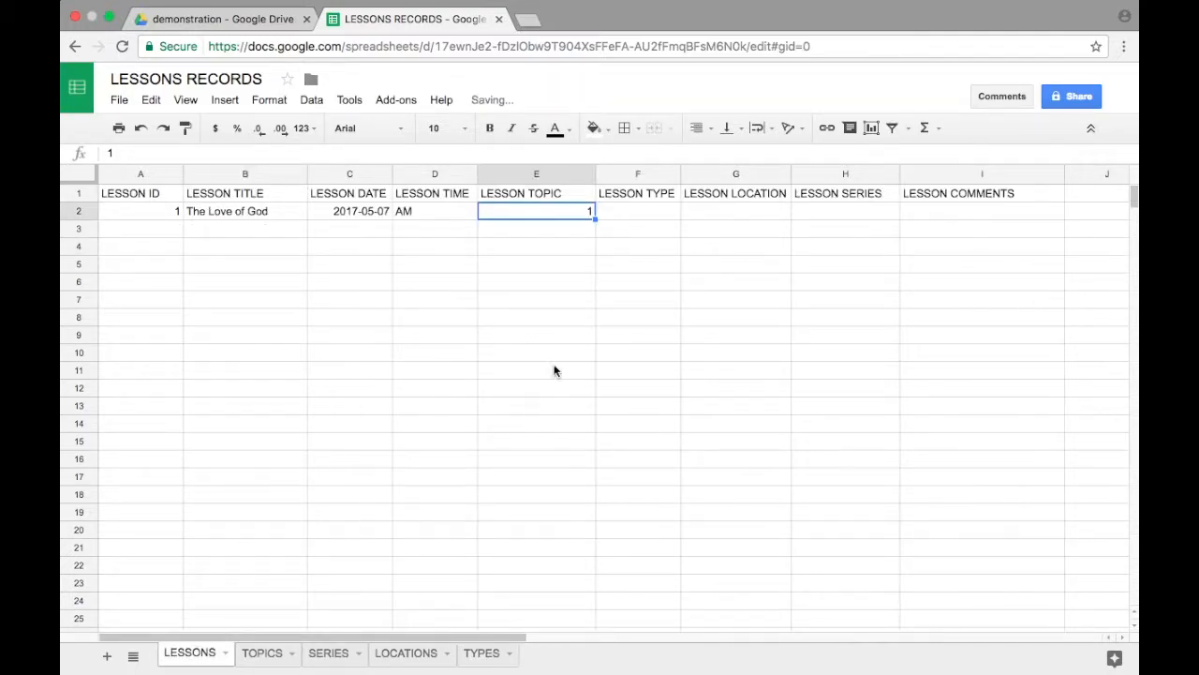
pyautogui.click(633, 211)
pyautogui.write('3')
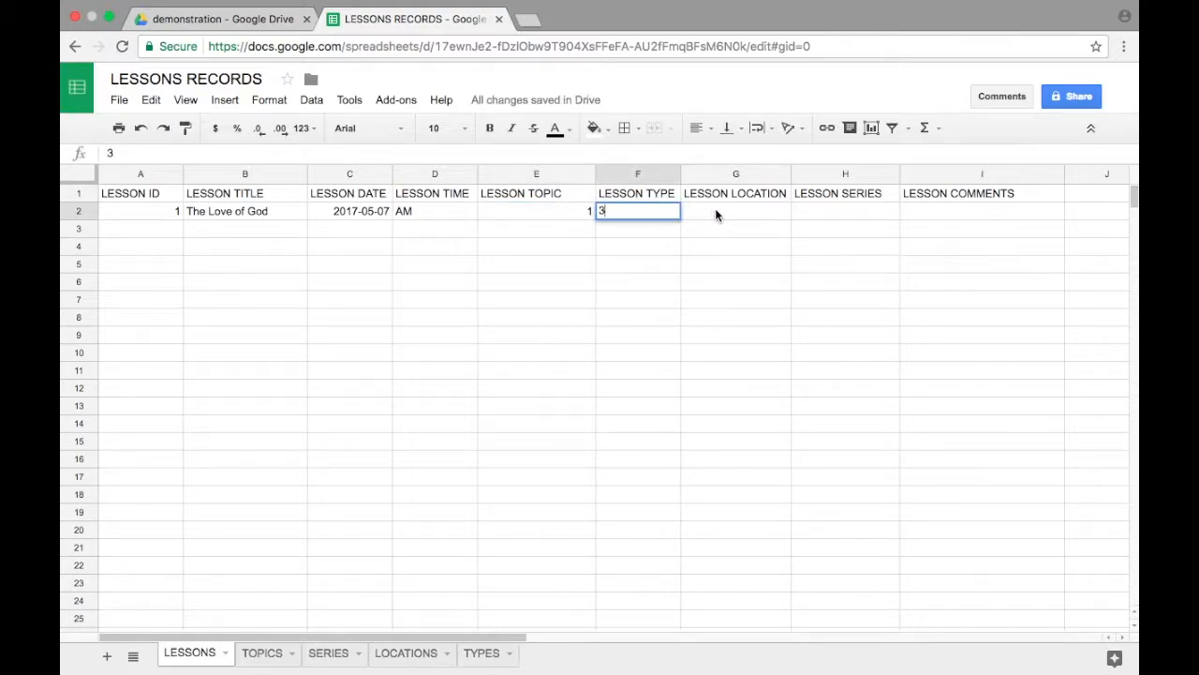
# Step: Widen the LOCATION NAME column on the LOCATIONS sheet so the heading fits on one line
pyautogui.click(404, 653)
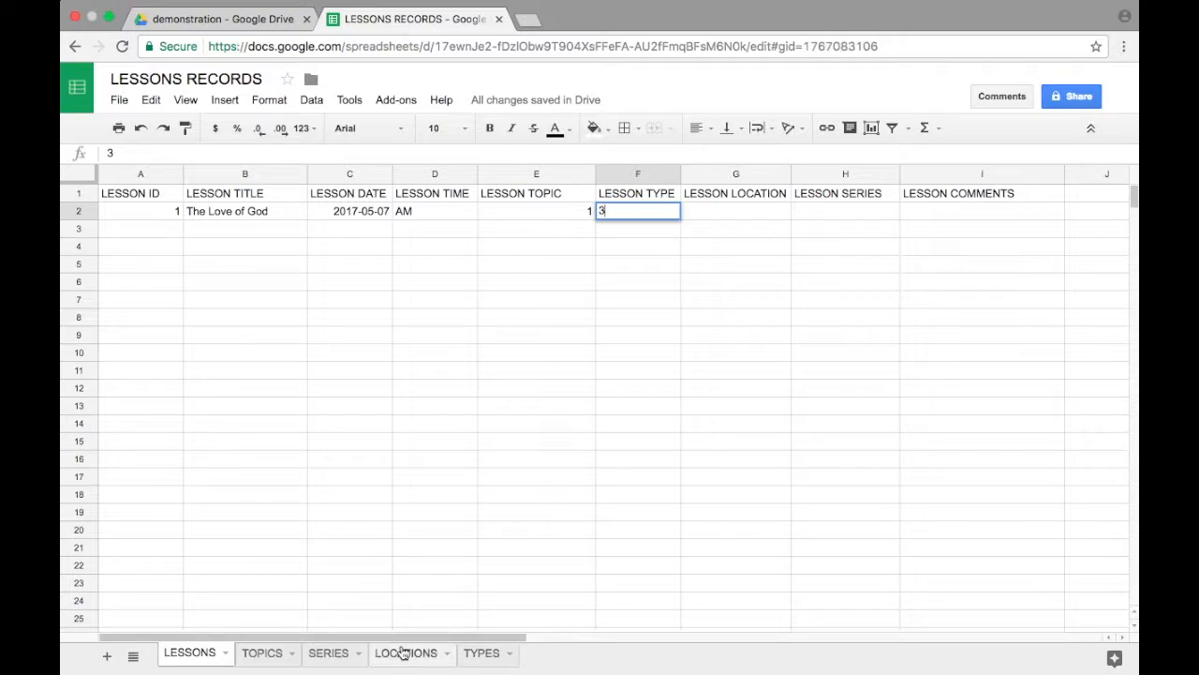
pyautogui.click(246, 223)
pyautogui.moveTo(268, 176); pyautogui.dragTo(342, 176)
# Step: Enter location ID 1 with the name Central Church of Christ in row 2 of the LOCATIONS sheet
pyautogui.click(154, 216)
pyautogui.write('1')
pyautogui.press('Tab')
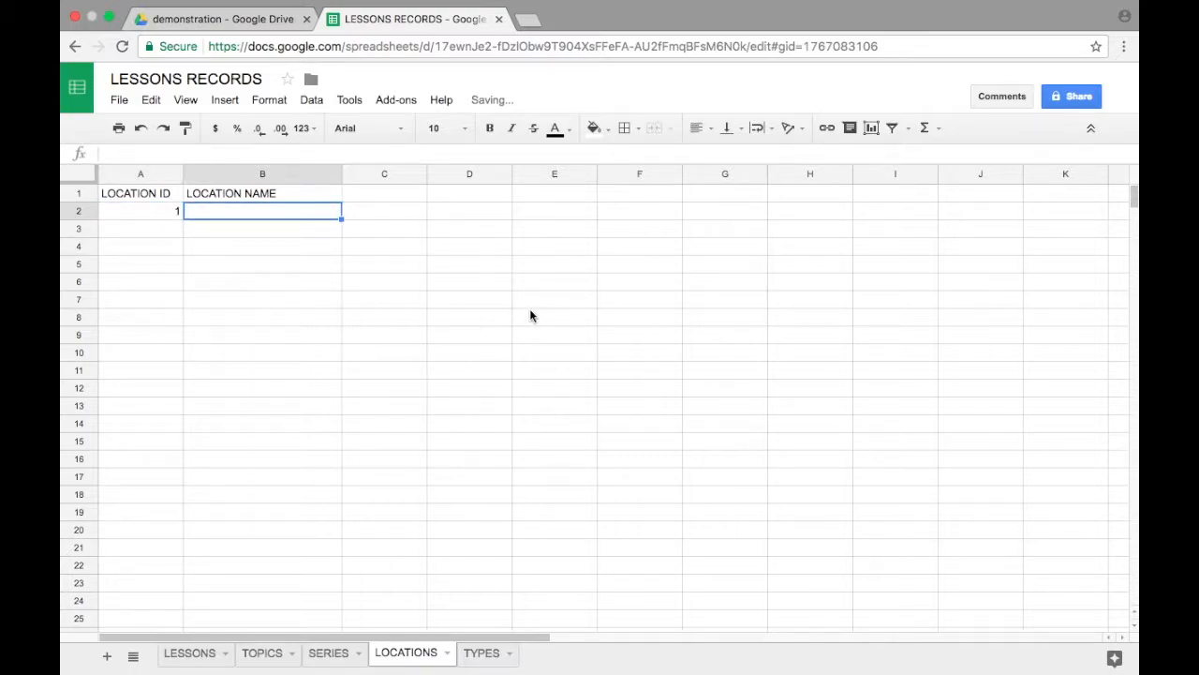
pyautogui.write('Central ')
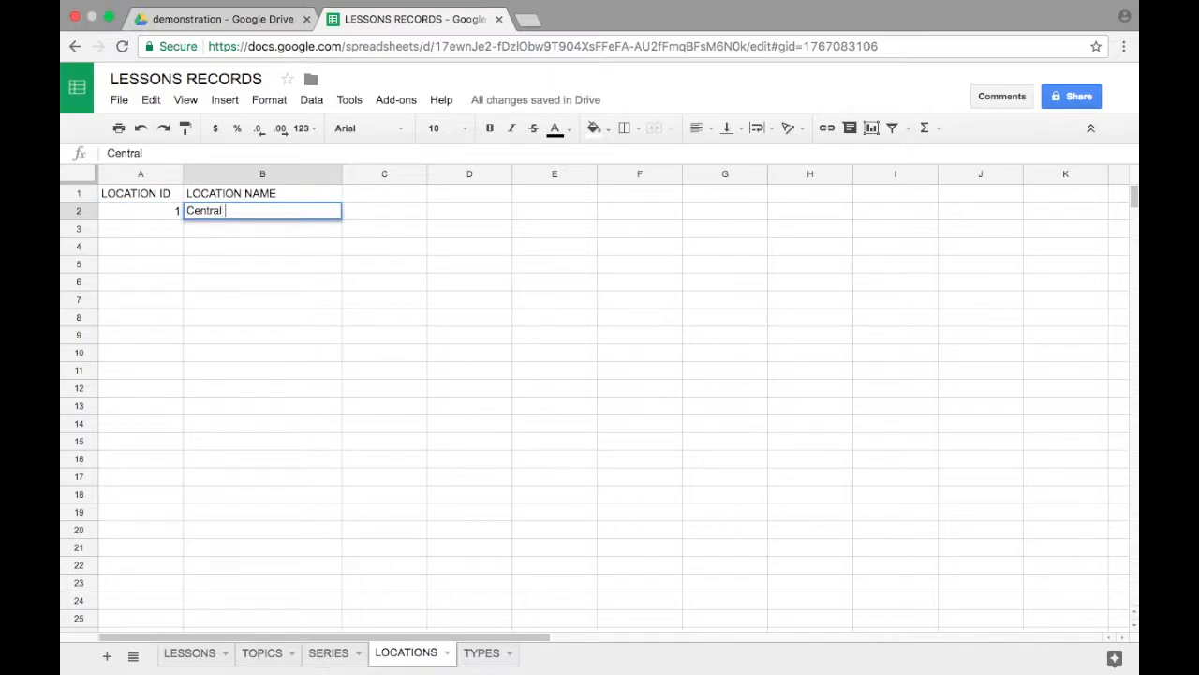
pyautogui.write('Church of Christ')
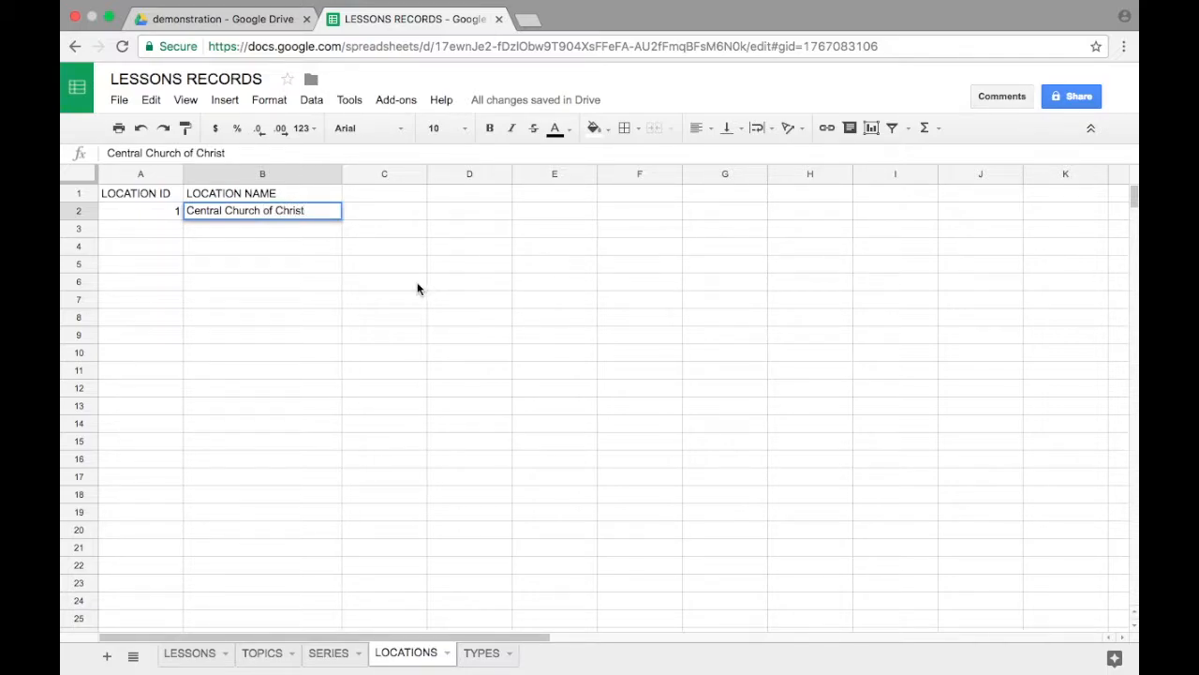
pyautogui.click(277, 228)
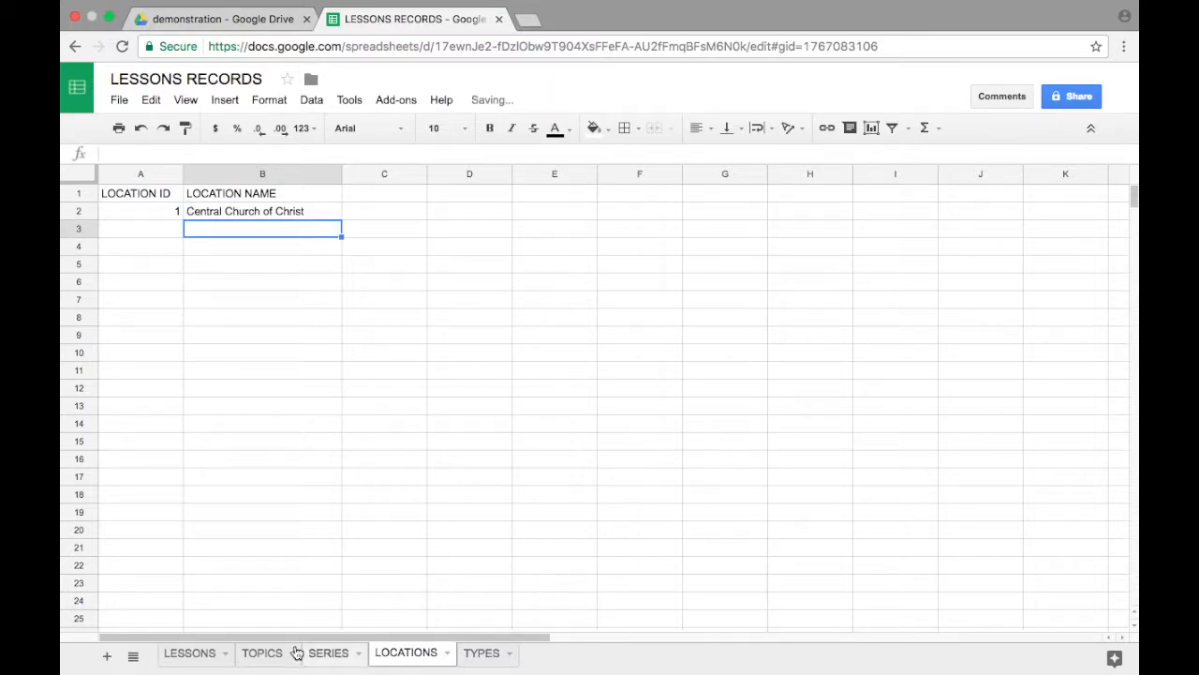
# Step: Enter location ID 1 as the LESSON LOCATION in cell G2 of the LESSONS sheet
pyautogui.click(189, 652)
pyautogui.click(742, 217)
pyautogui.write('1')
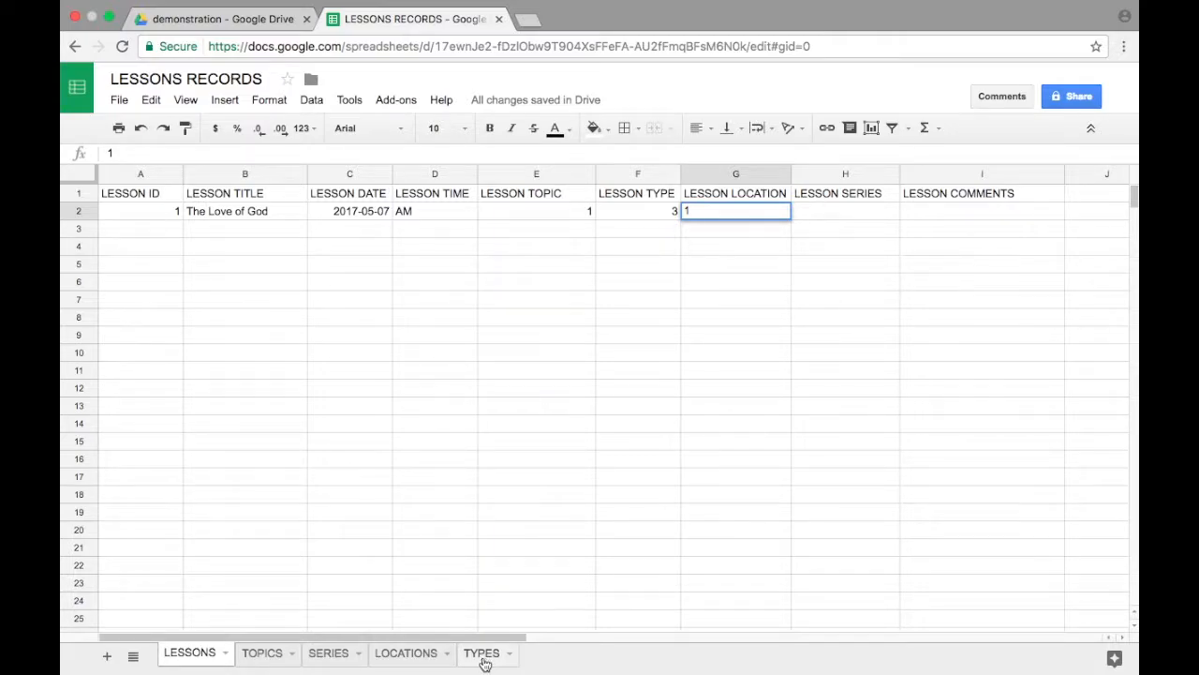
# Step: Enter series ID 1 with the name The Genealogy of Christ in row 2 of the SERIES sheet
pyautogui.click(343, 652)
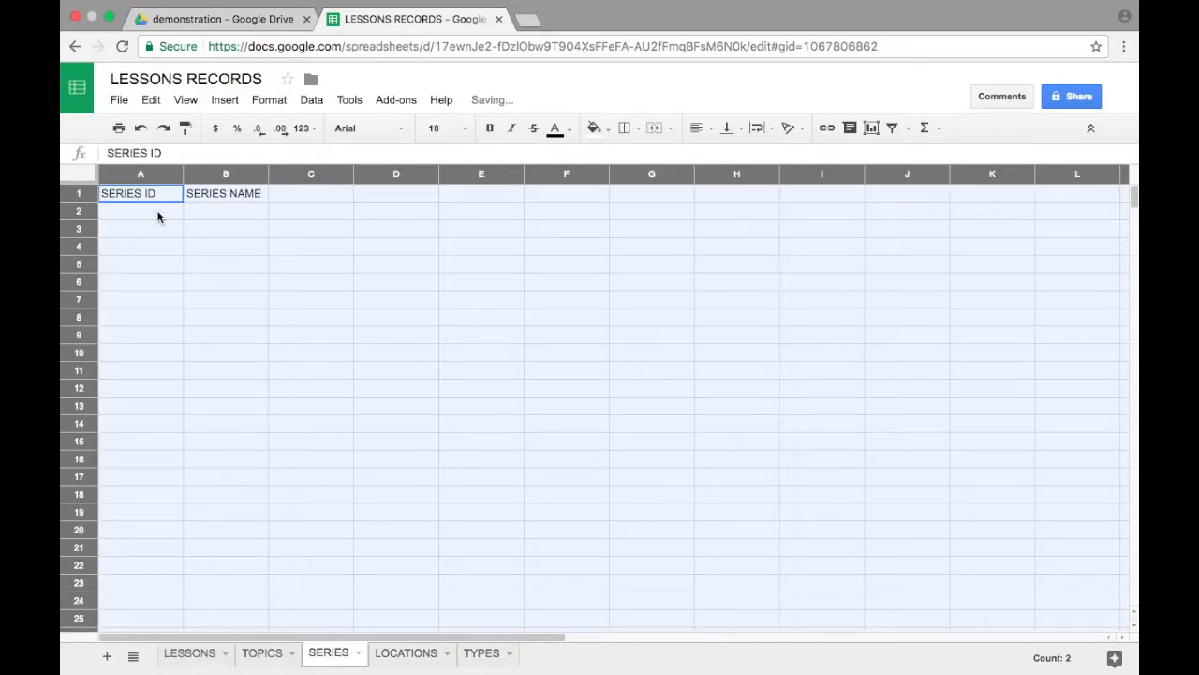
pyautogui.click(161, 215)
pyautogui.write('1')
pyautogui.press('Tab')
pyautogui.write('The Ge')
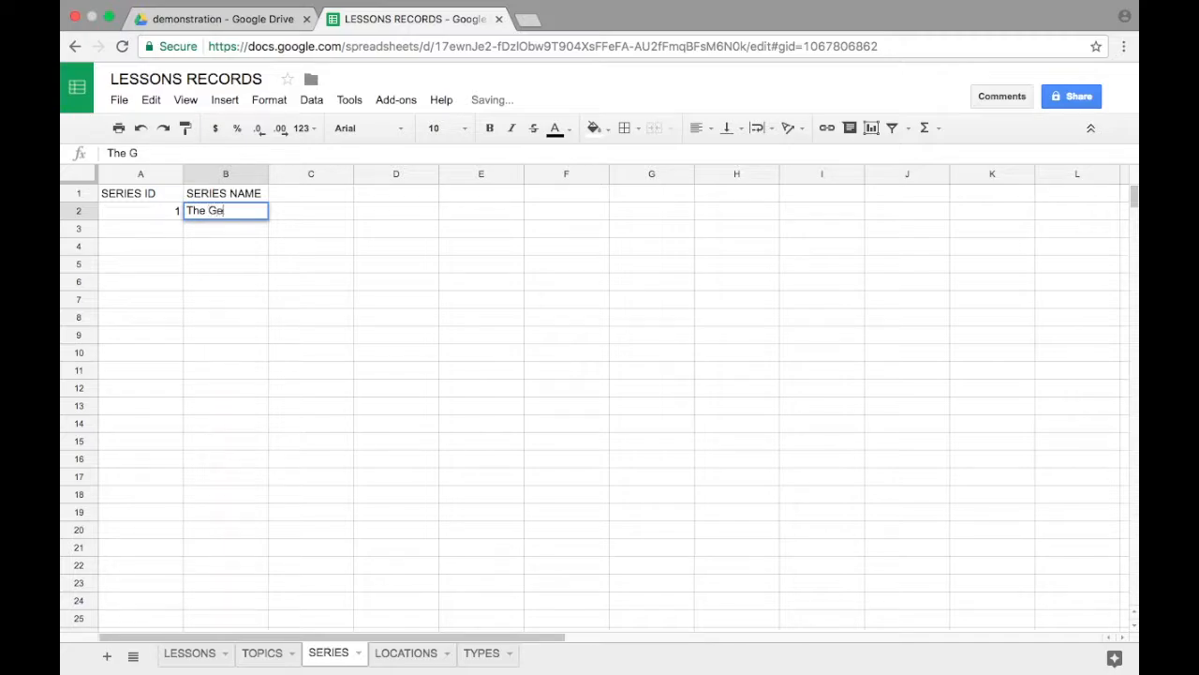
pyautogui.write('nealogy of Christ')
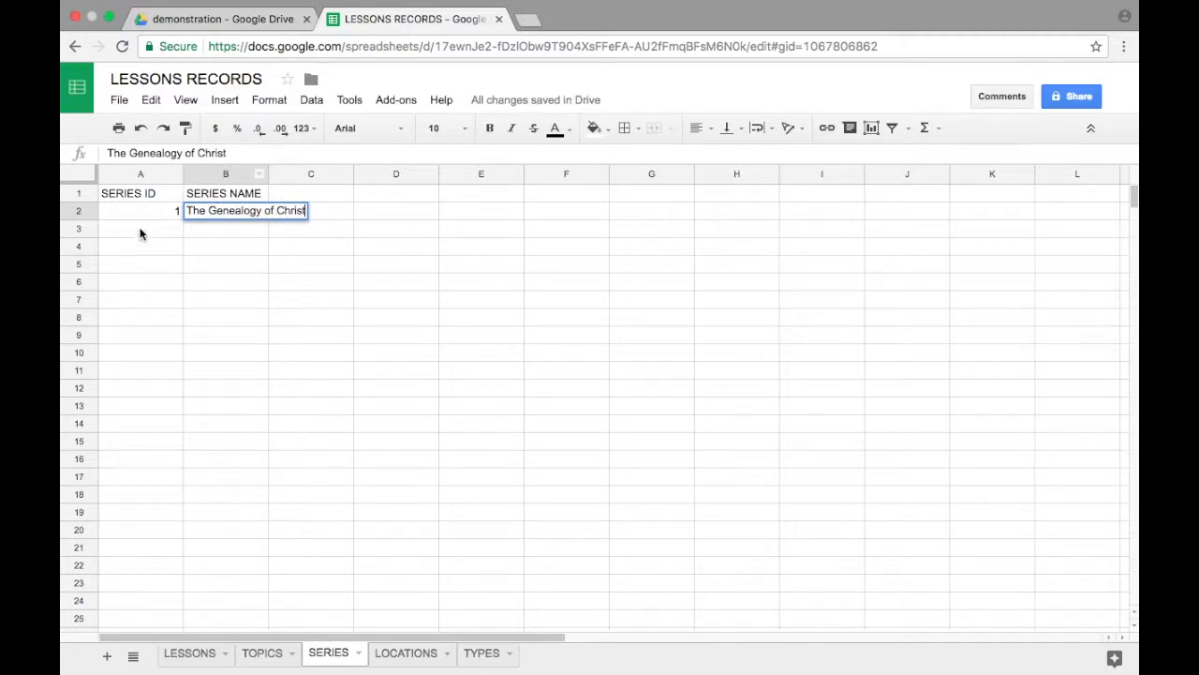
pyautogui.press('Return')
# Step: Enter series ID 2 with the name The Attributes of God in row 3, and widen the SERIES NAME column to fit
pyautogui.write('2')
pyautogui.press('Tab')
pyautogui.write('The')
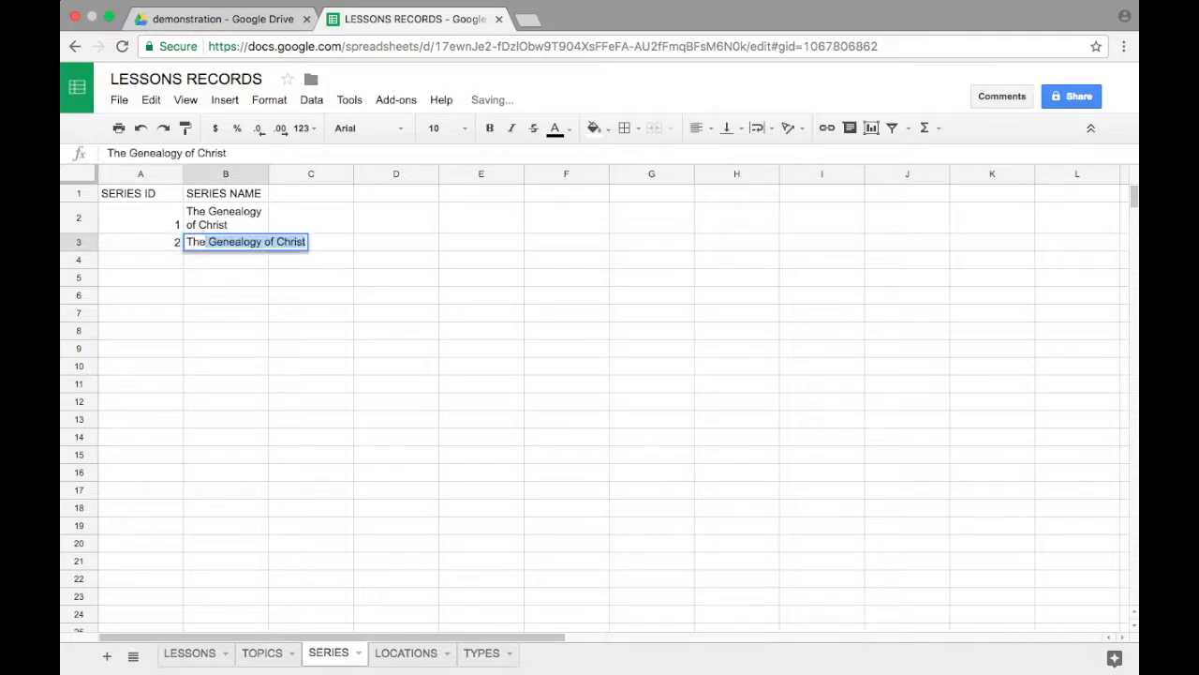
pyautogui.write(' Attri')
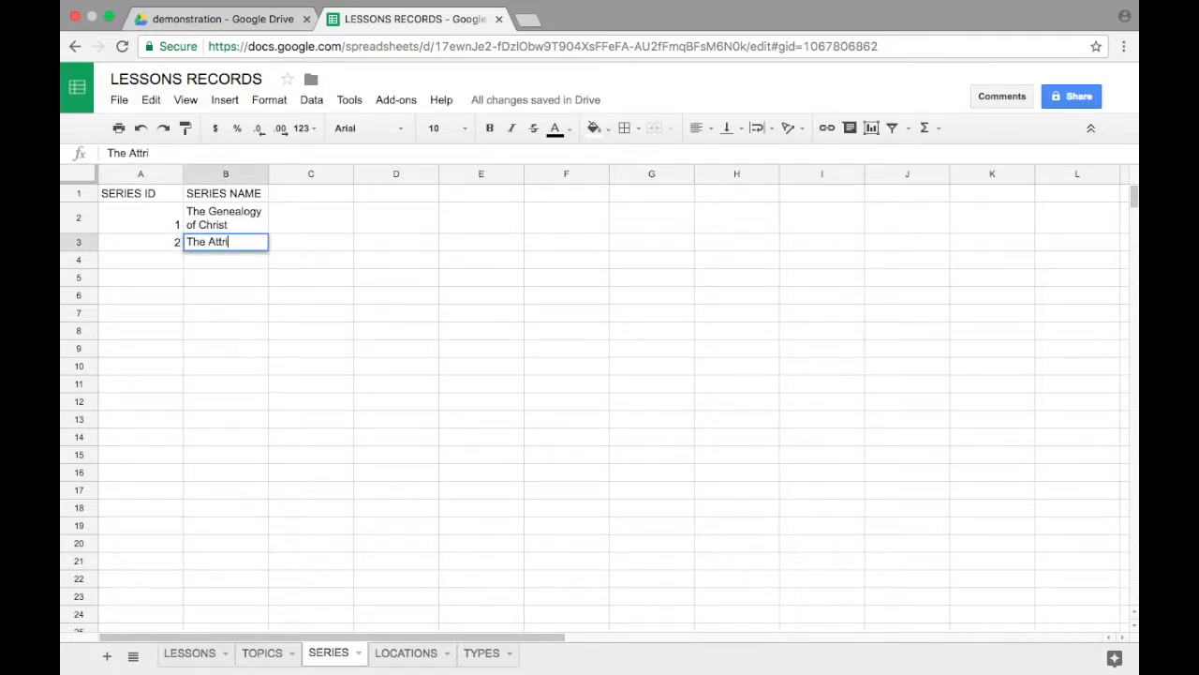
pyautogui.write('butes of God')
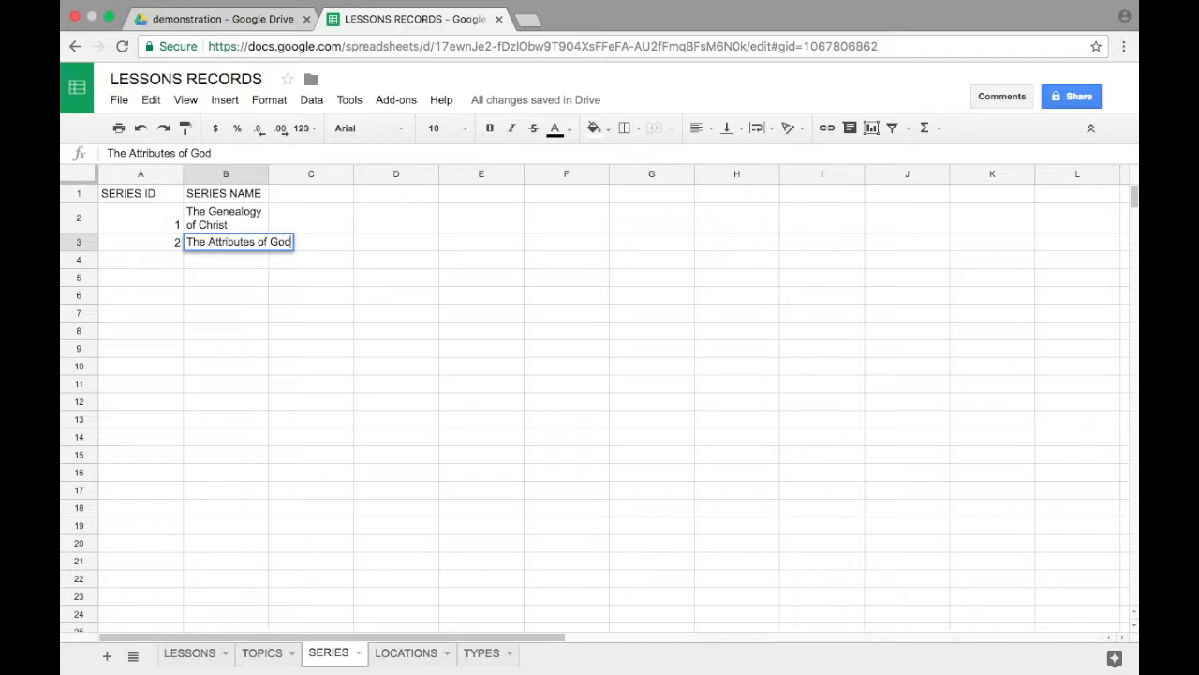
pyautogui.press('Return')
pyautogui.moveTo(269, 175); pyautogui.dragTo(331, 181)
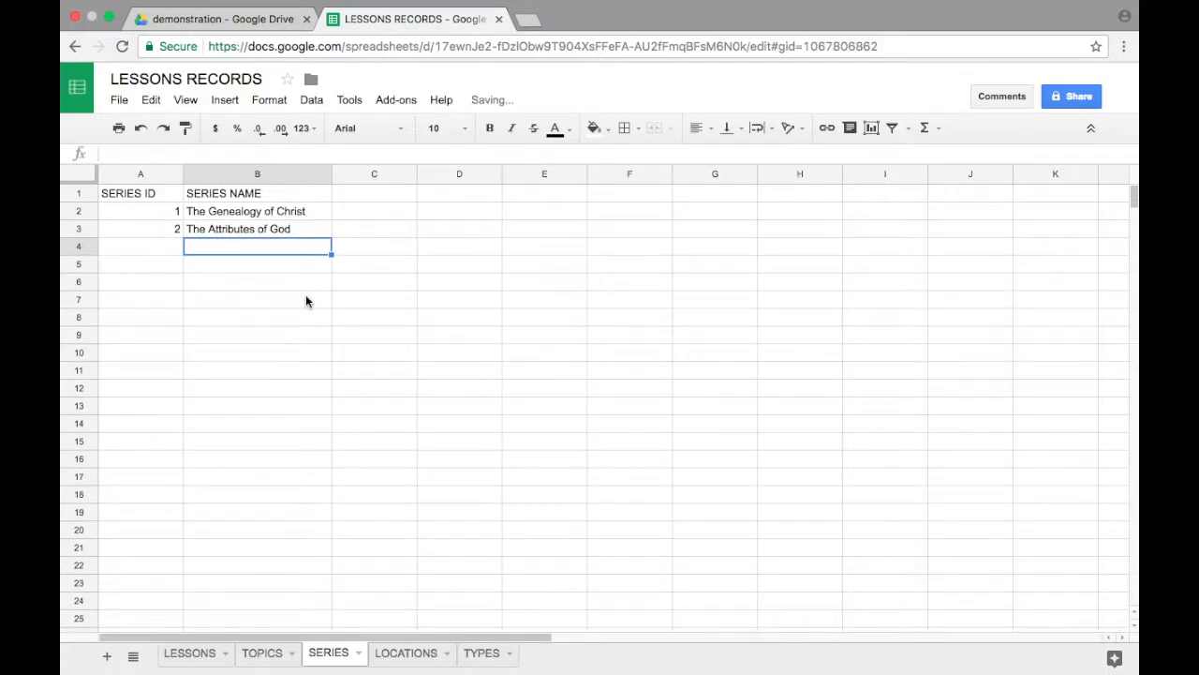
# Step: Try entering series ID 2 as the LESSON SERIES in cell H2 of the LESSONS sheet
pyautogui.click(177, 653)
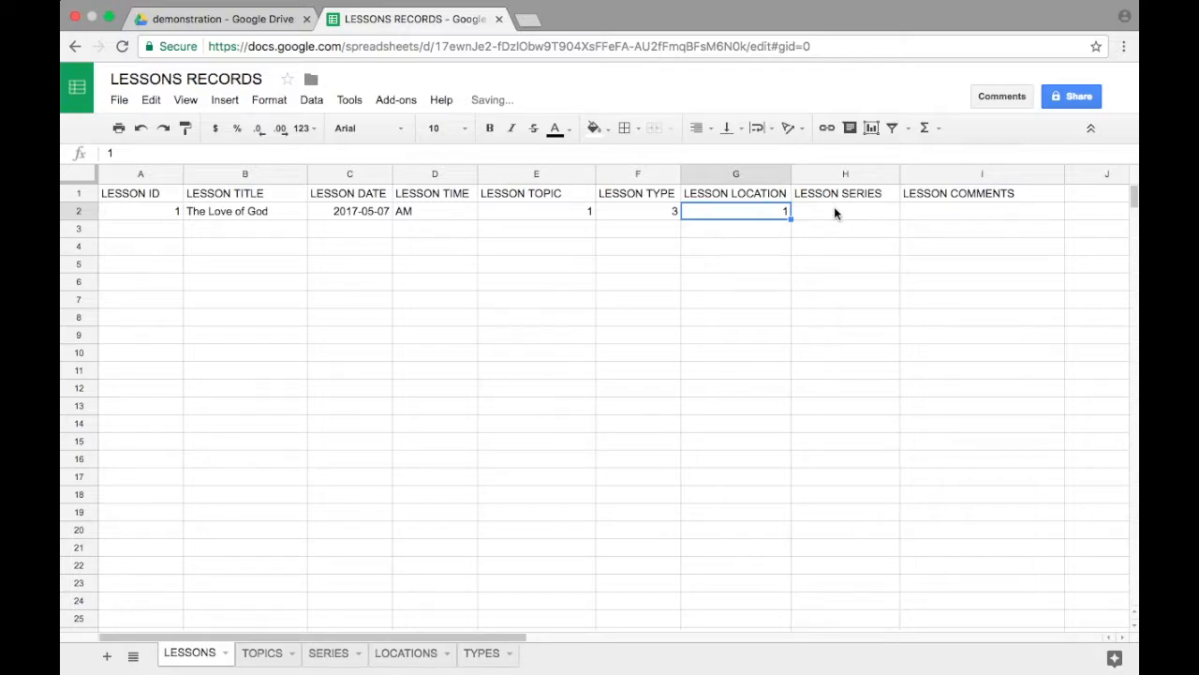
pyautogui.click(835, 210)
pyautogui.write('2')
pyautogui.press('BackSpace')
pyautogui.click(705, 229)
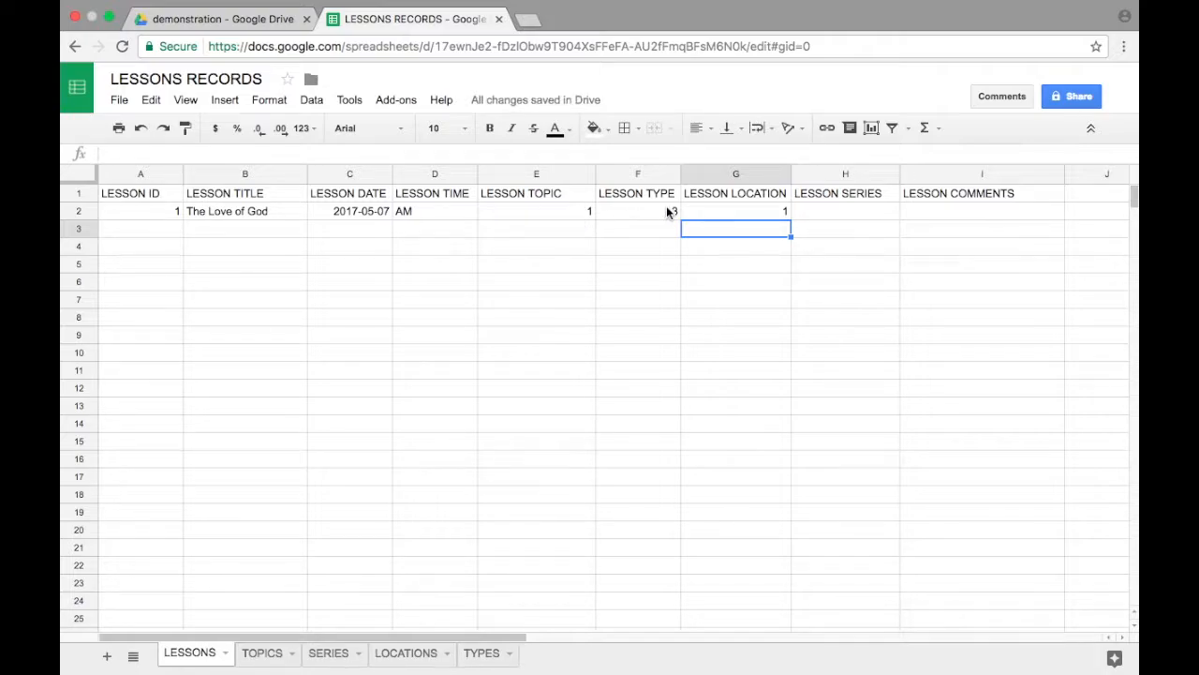
pyautogui.click(767, 211)
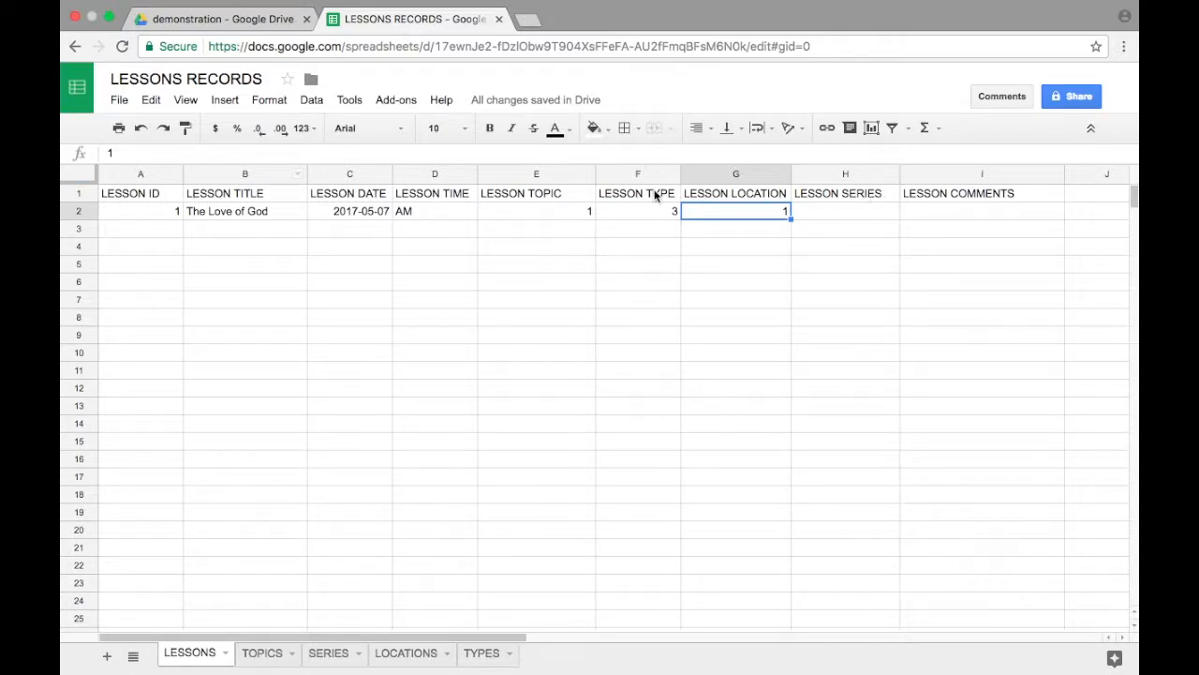
# Step: Make header row 1 of the LESSONS sheet bold and freeze it so the headings stay in place
pyautogui.click(78, 195)
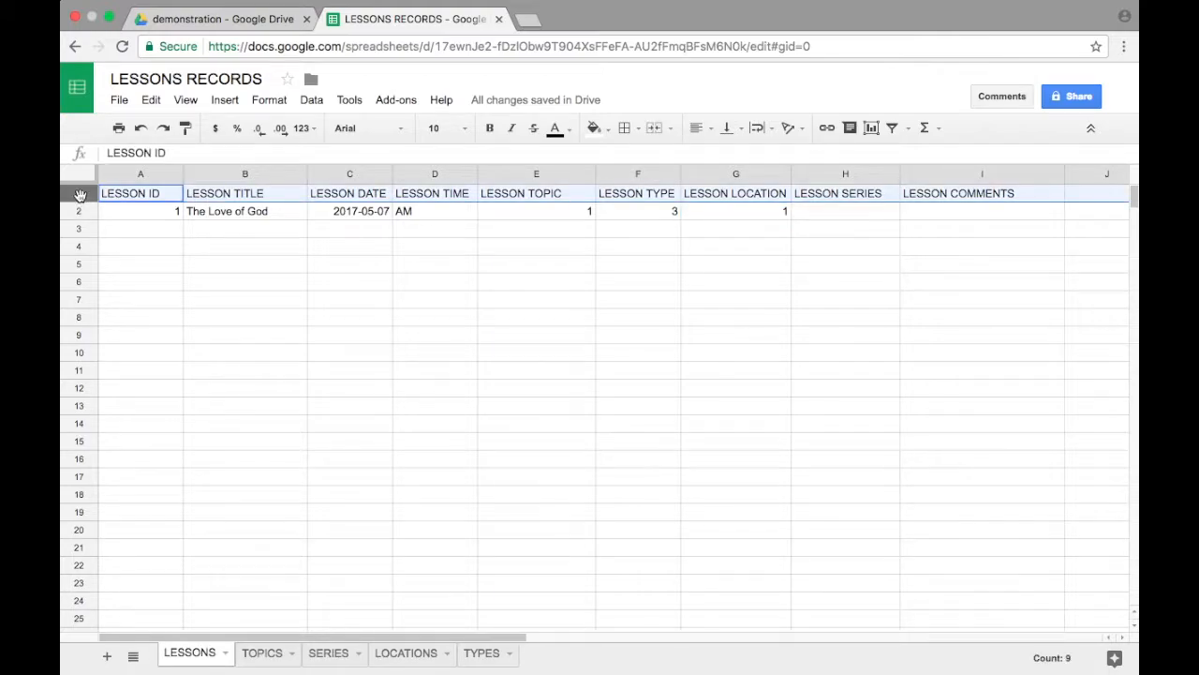
pyautogui.click(489, 130)
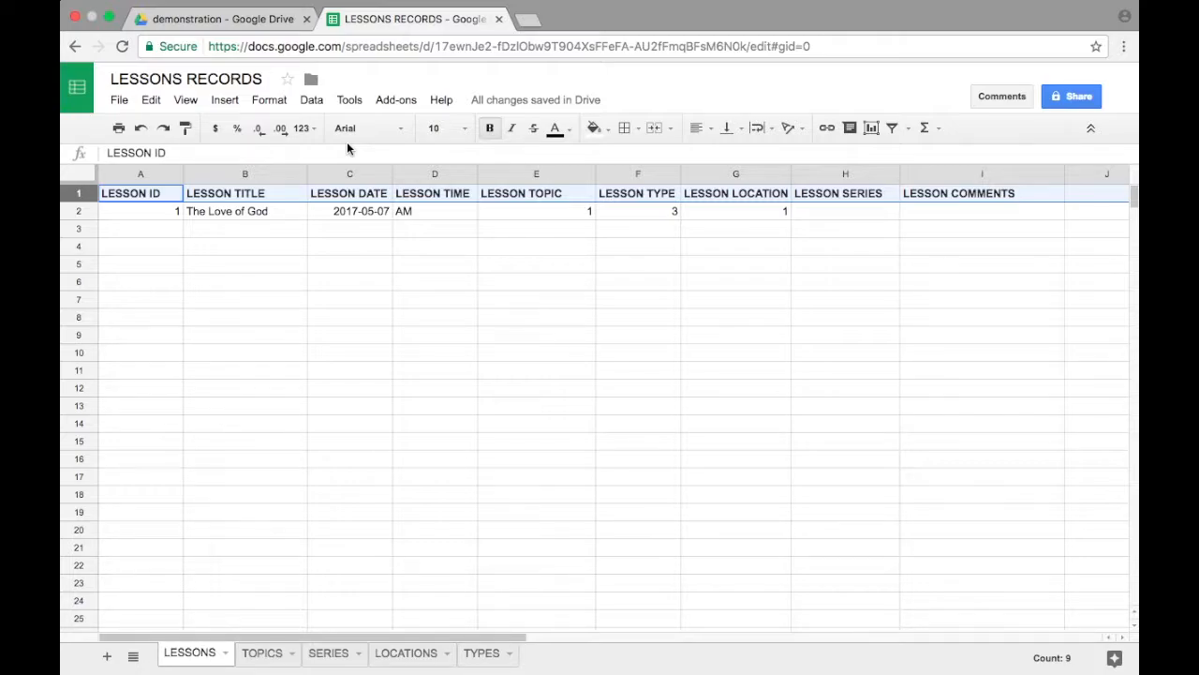
pyautogui.click(180, 102)
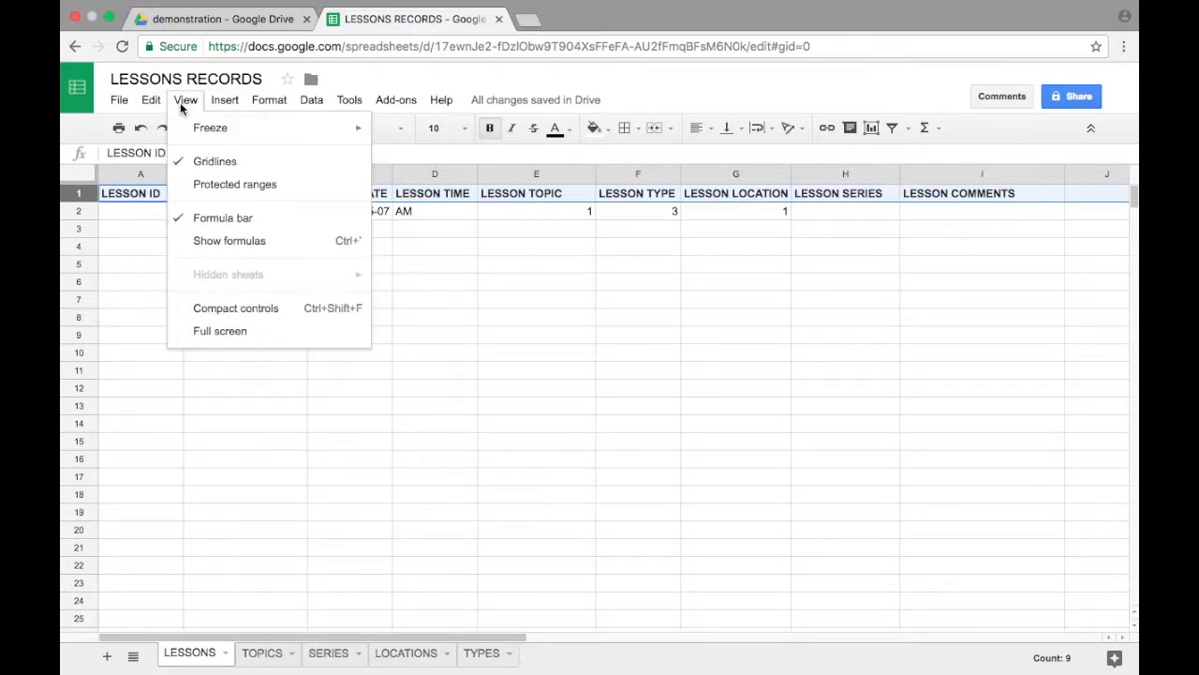
pyautogui.moveTo(234, 131)
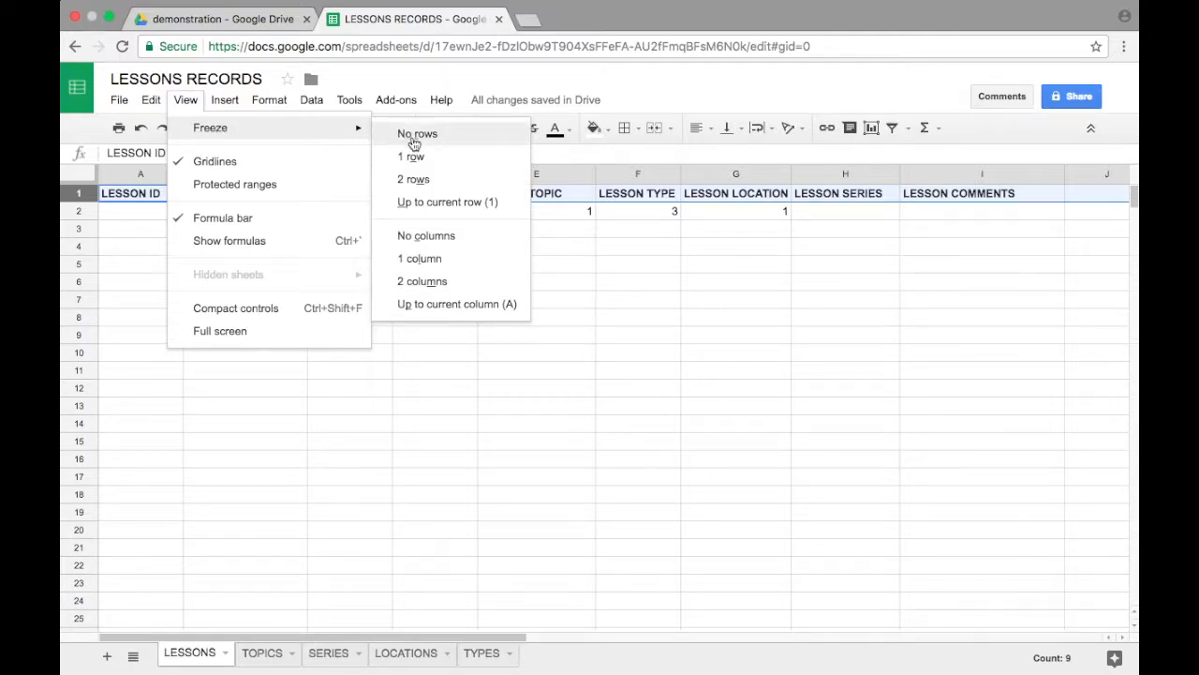
pyautogui.click(446, 157)
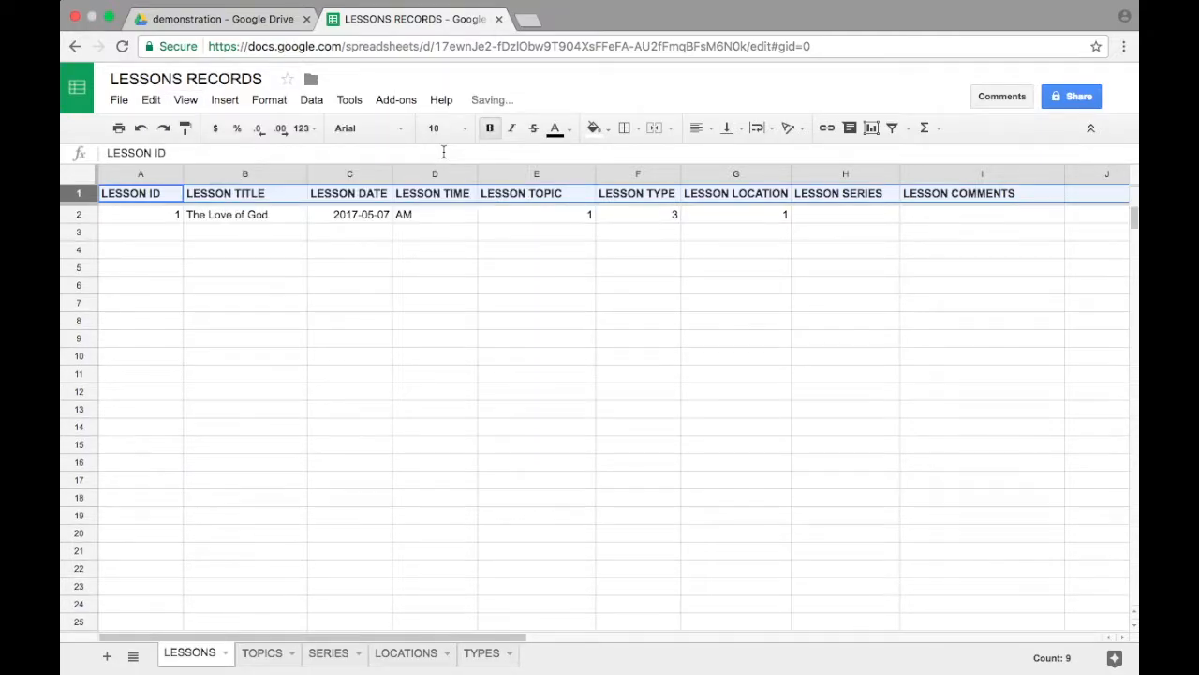
pyautogui.click(281, 338)
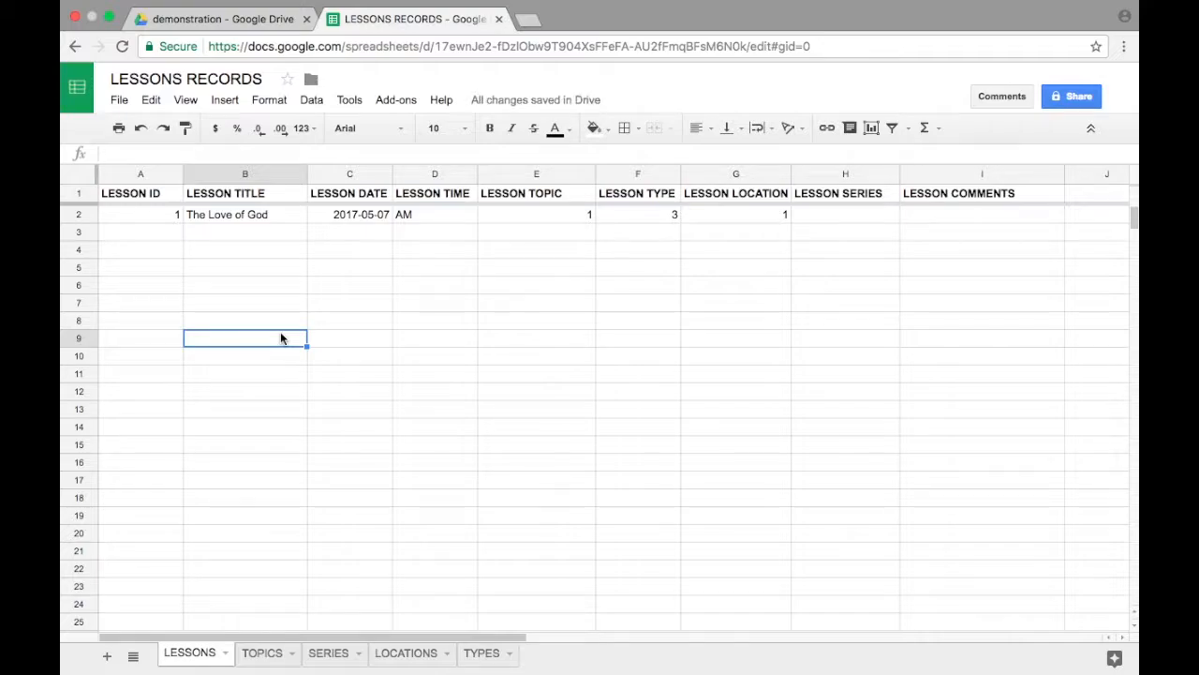
pyautogui.scroll(-5, 281, 338)
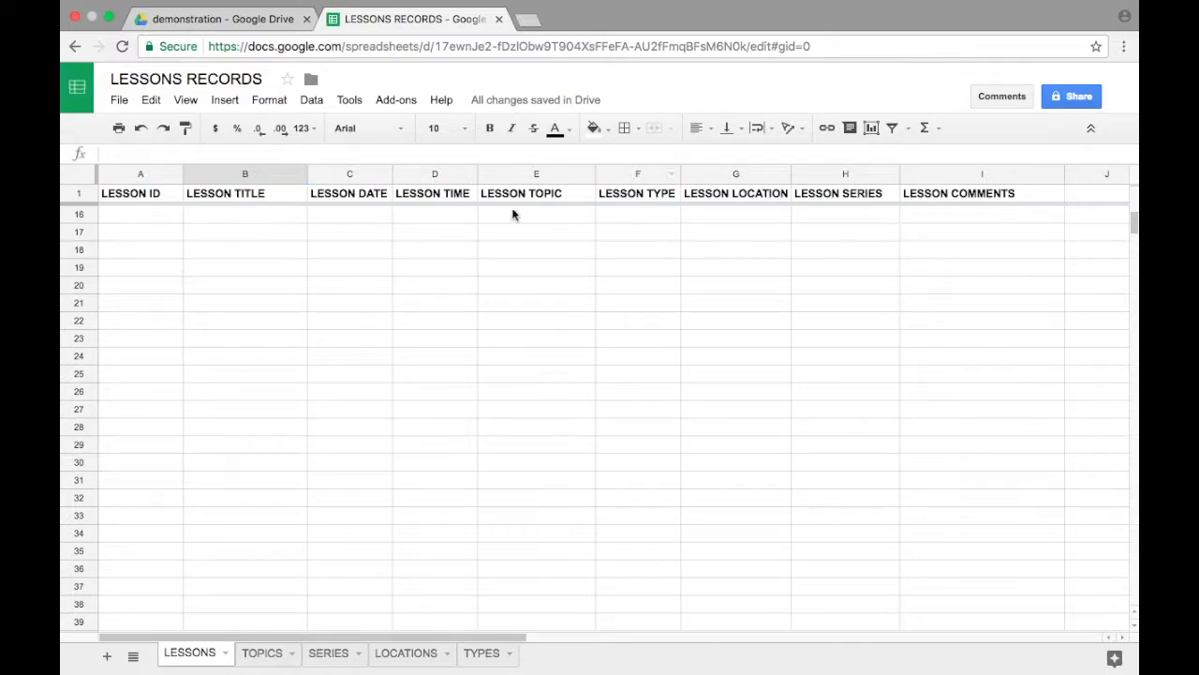
pyautogui.scroll(5, 308, 327)
pyautogui.click(306, 335)
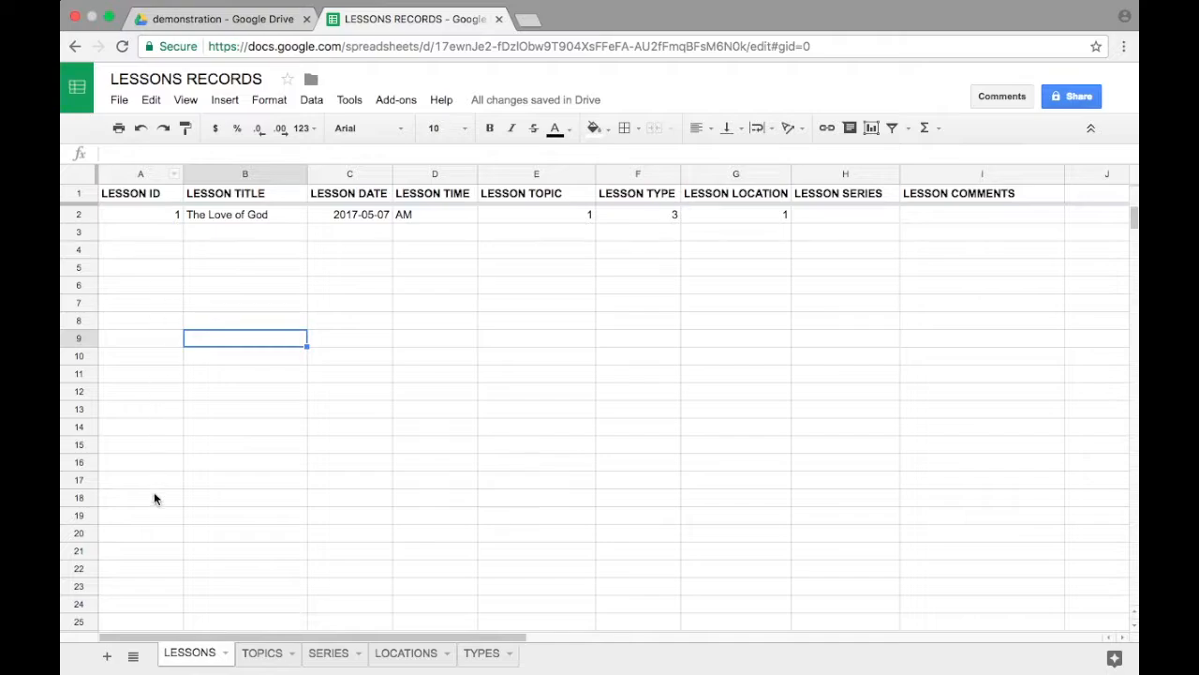
pyautogui.scroll(-10, 393, 342)
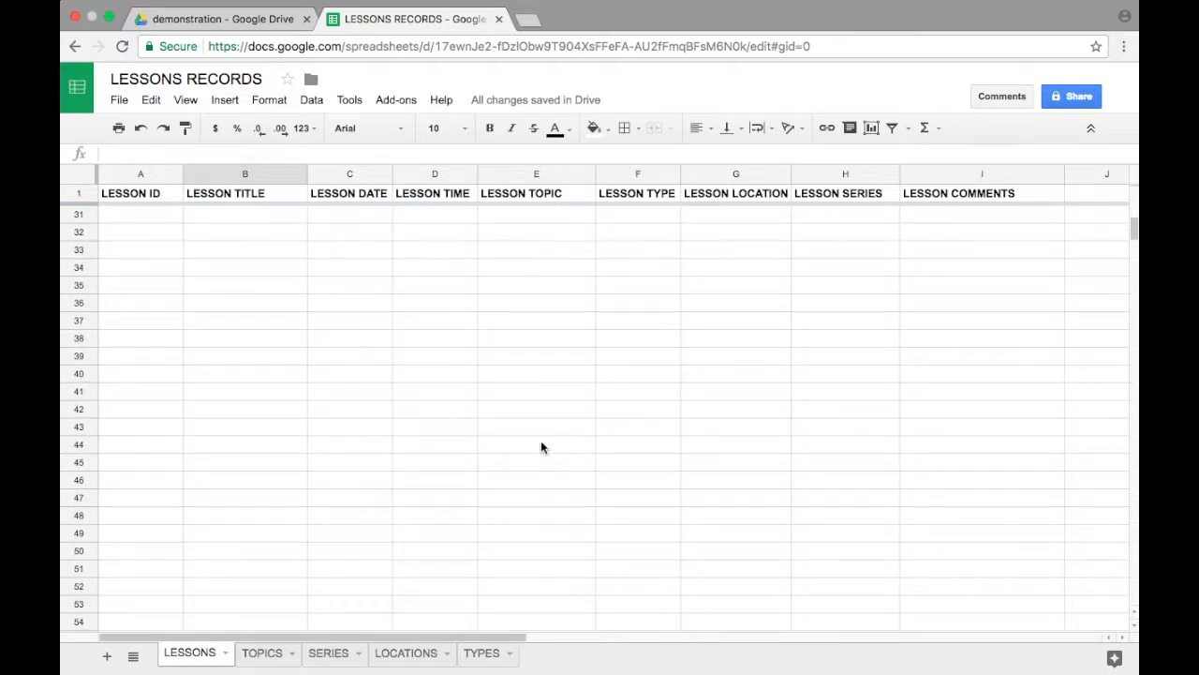
pyautogui.scroll(10, 303, 504)
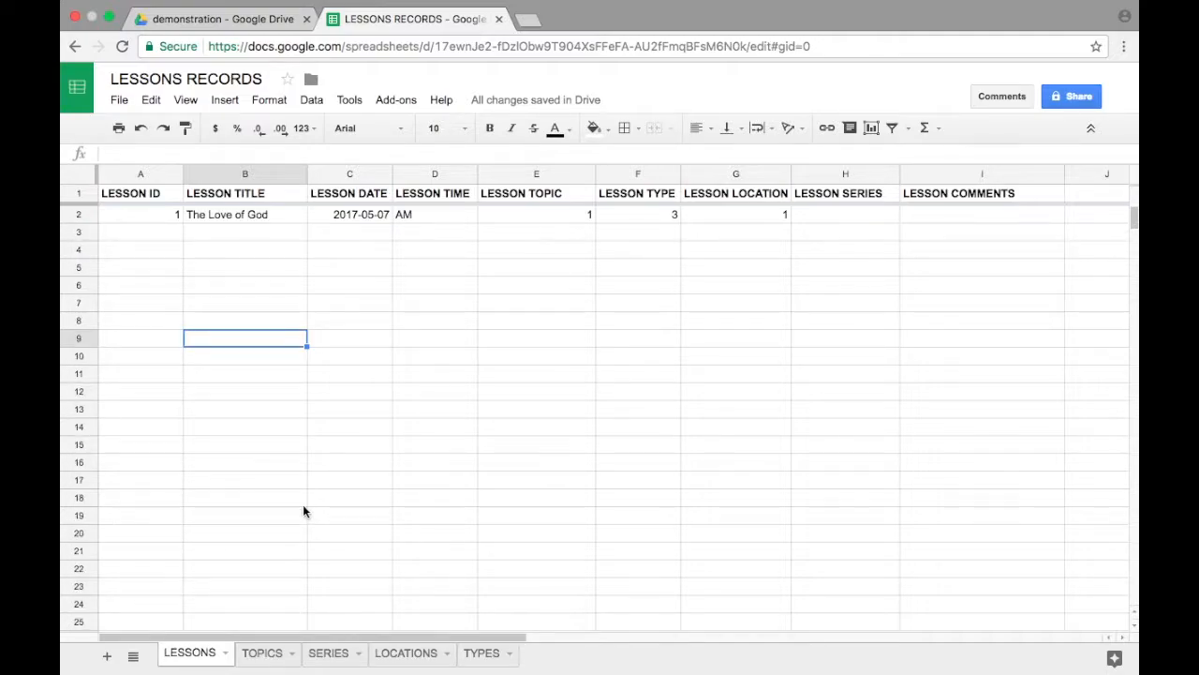
# Step: Freeze header row 1 of the TOPICS sheet and make its headings bold
pyautogui.click(259, 660)
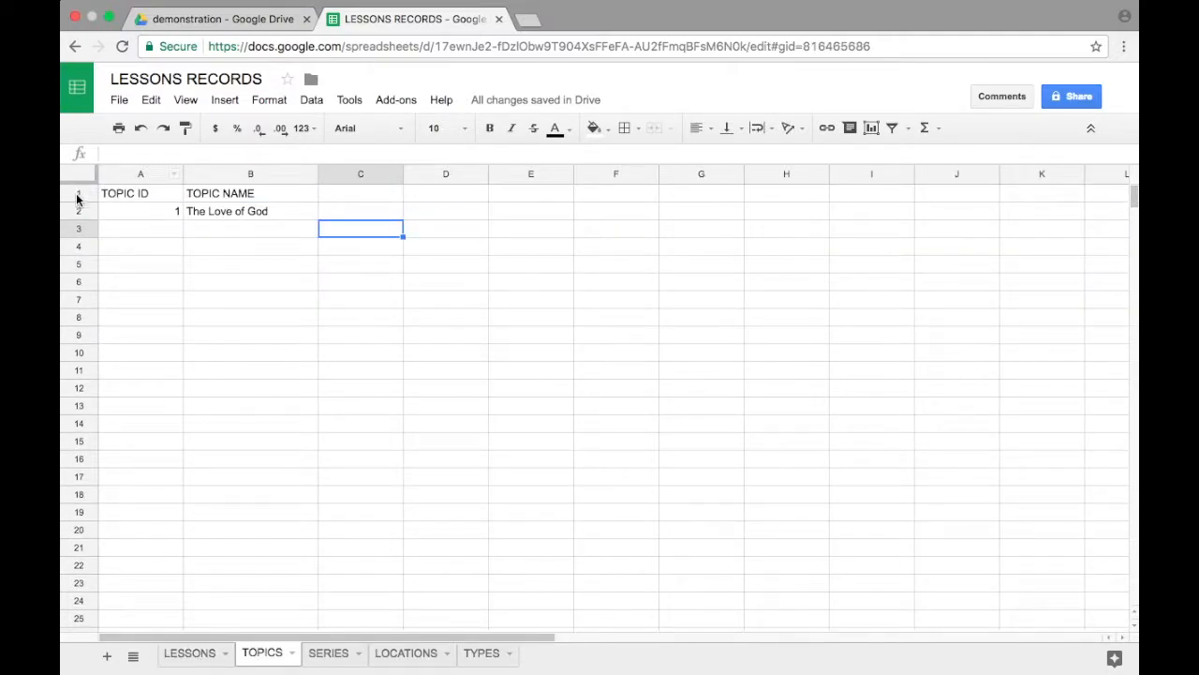
pyautogui.click(79, 193)
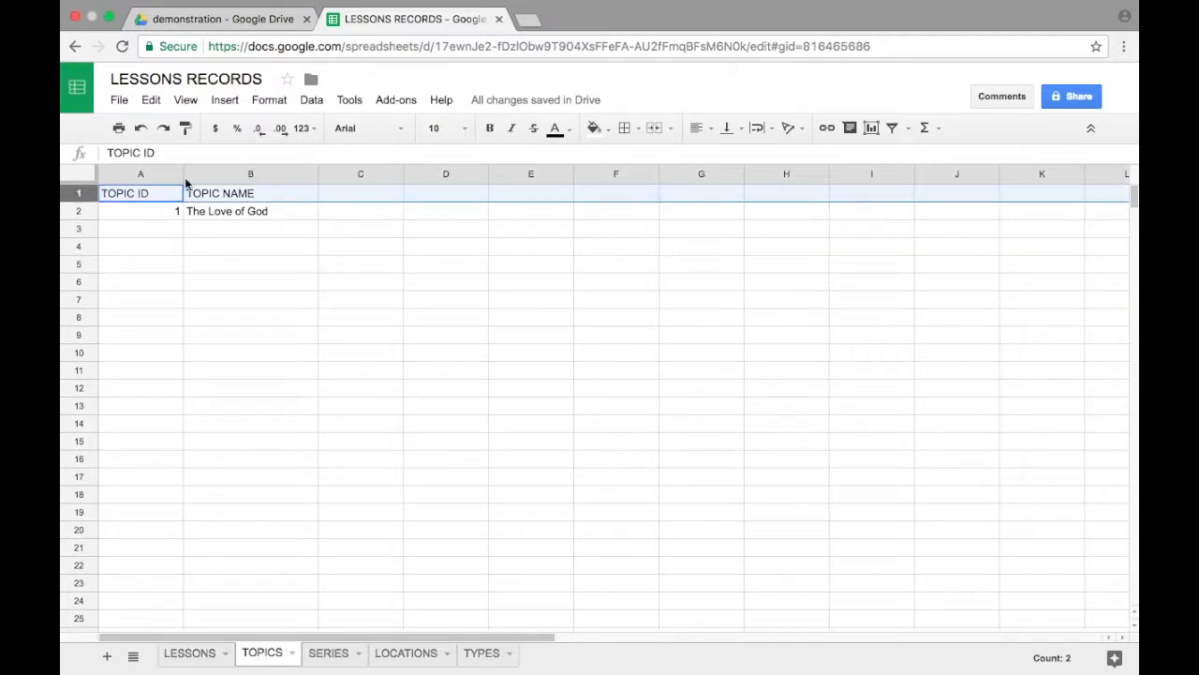
pyautogui.click(185, 100)
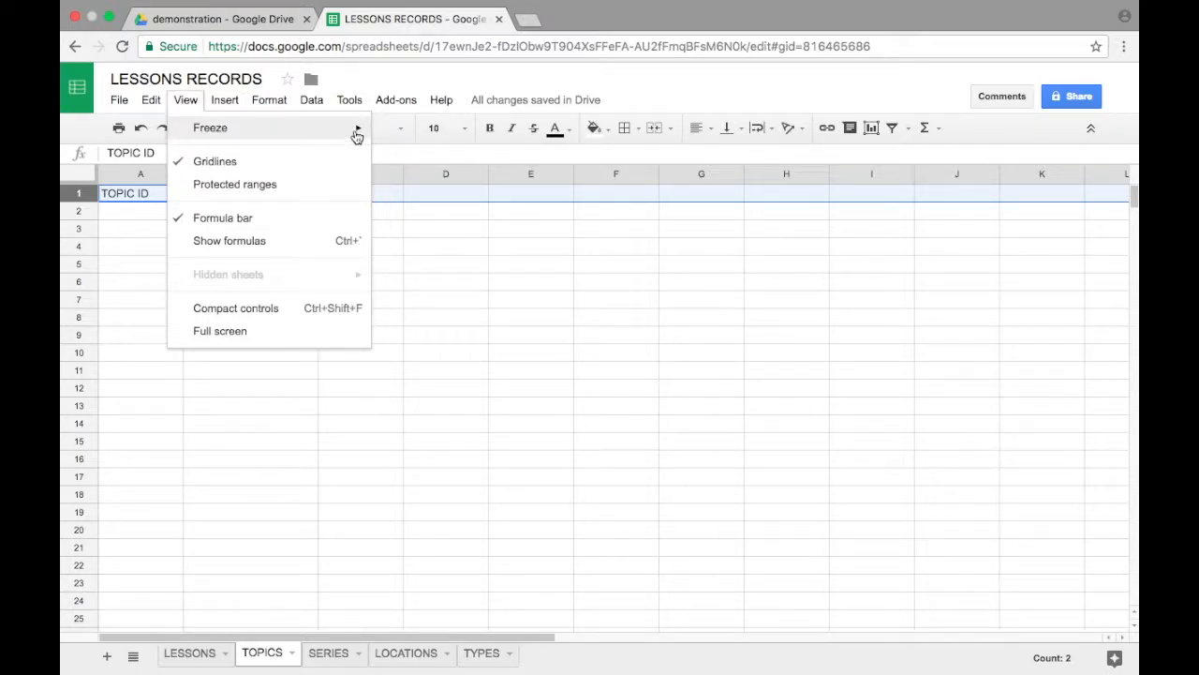
pyautogui.moveTo(356, 128)
pyautogui.click(405, 157)
pyautogui.click(489, 128)
# Step: Freeze header row 1 of the SERIES sheet and make its headings bold
pyautogui.click(332, 654)
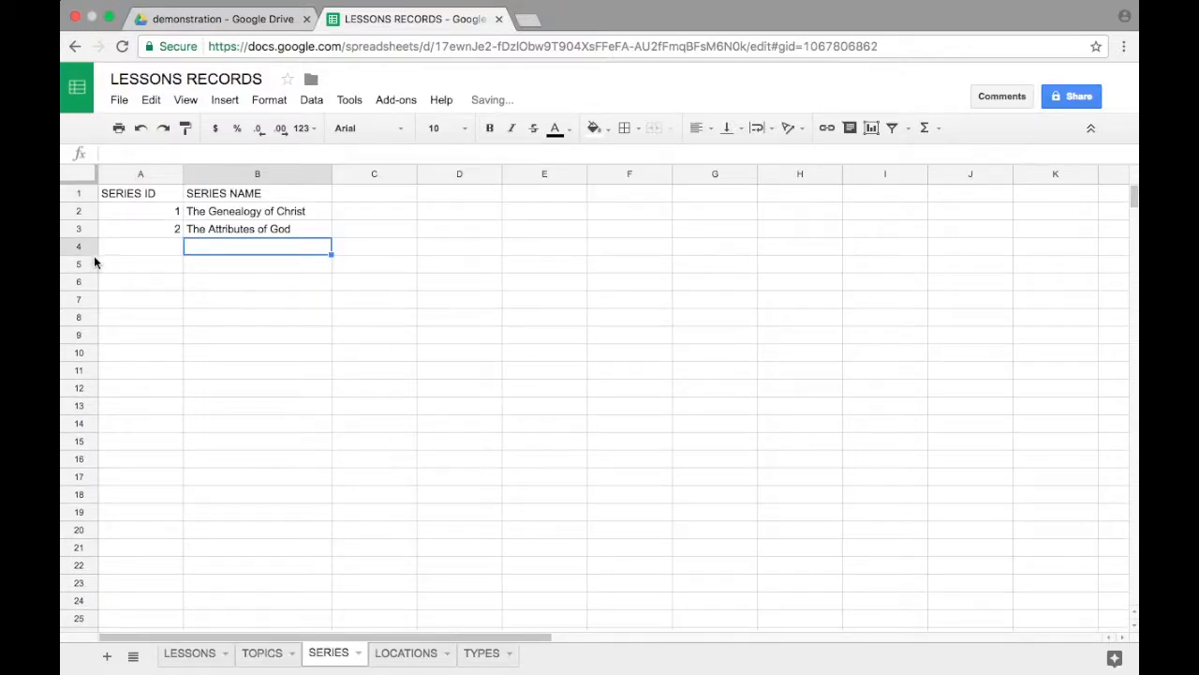
pyautogui.click(77, 194)
pyautogui.click(184, 99)
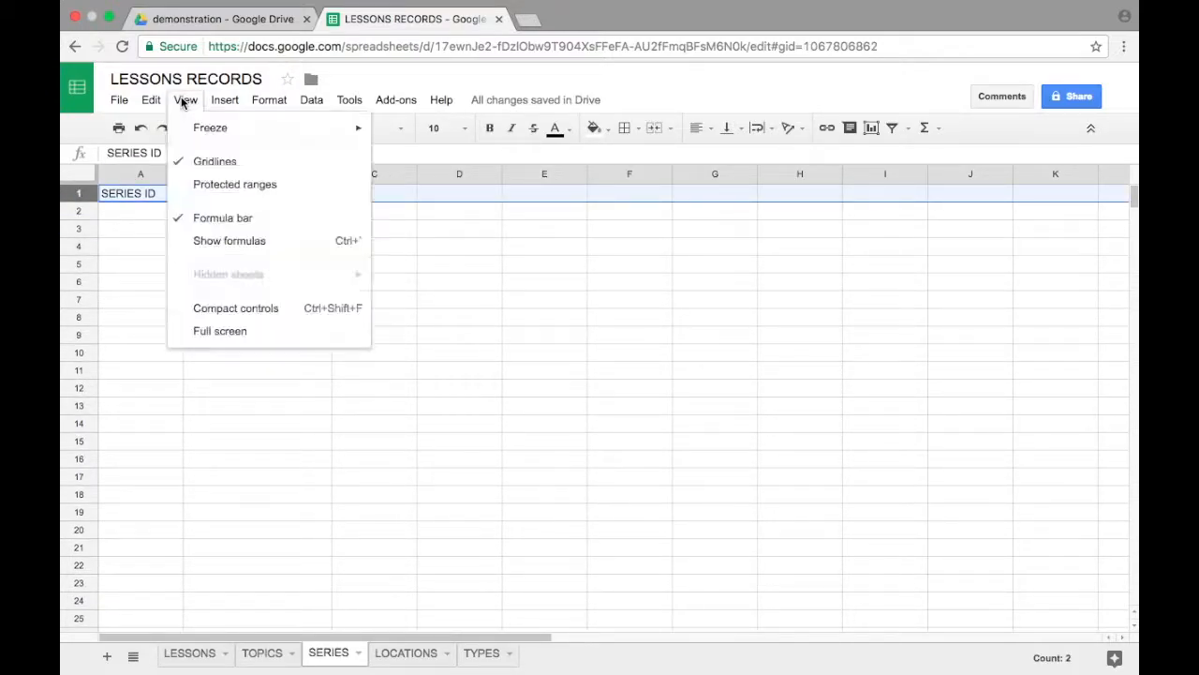
pyautogui.moveTo(359, 127)
pyautogui.click(413, 159)
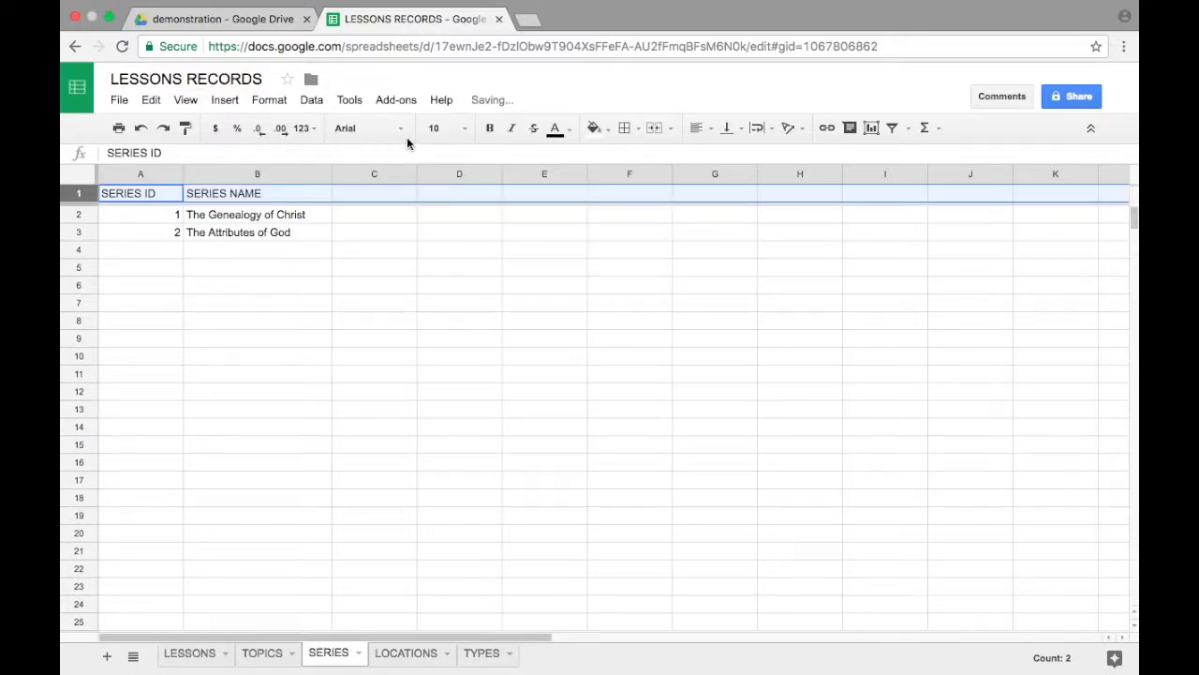
# Step: Freeze header row 1 of the LOCATIONS sheet
pyautogui.click(405, 653)
pyautogui.click(80, 192)
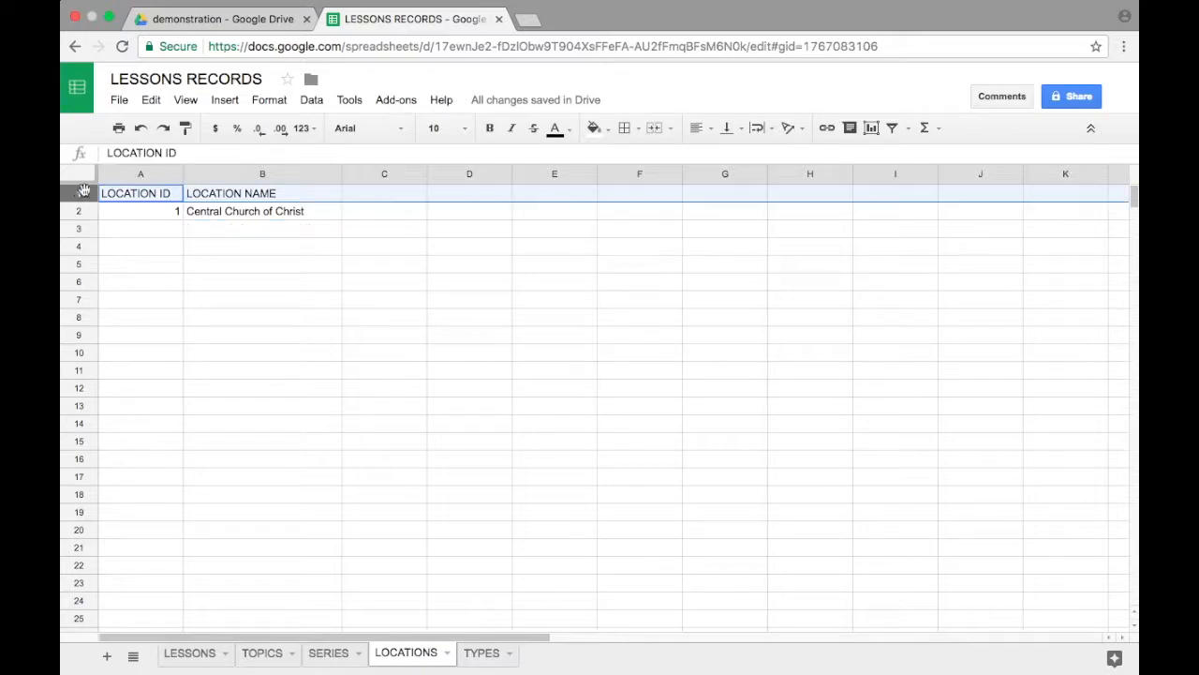
pyautogui.click(183, 100)
pyautogui.moveTo(294, 129)
pyautogui.click(412, 162)
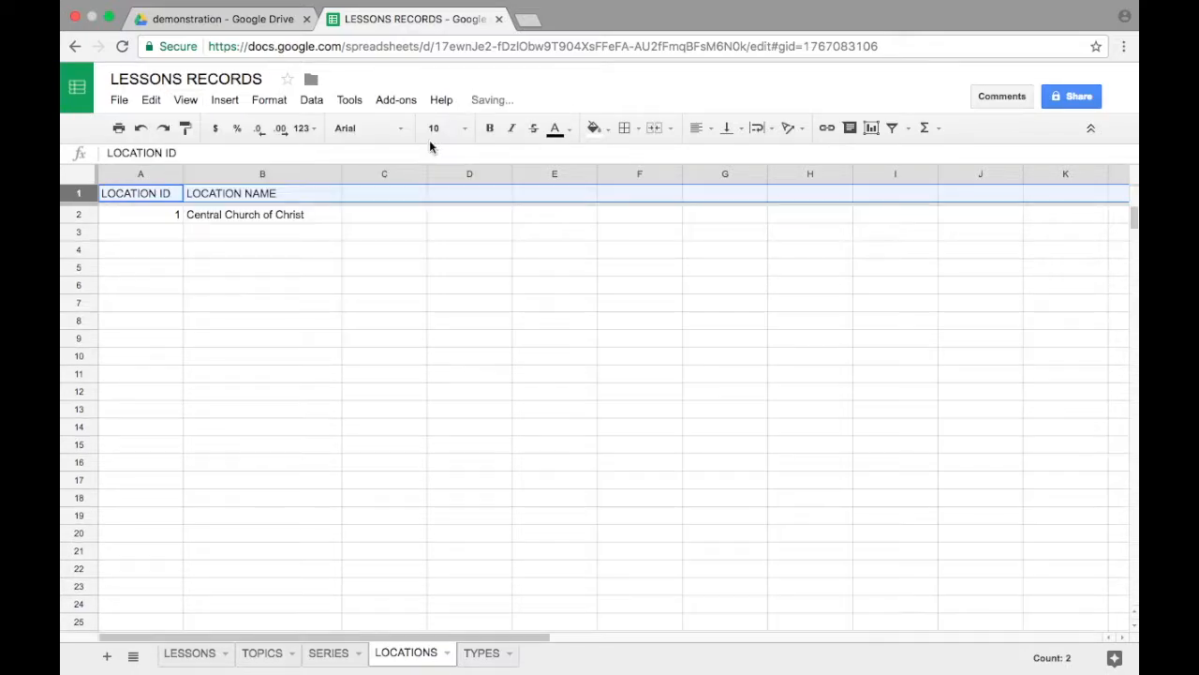
# Step: Freeze header row 1 of the TYPES sheet and make its headings bold
pyautogui.click(482, 653)
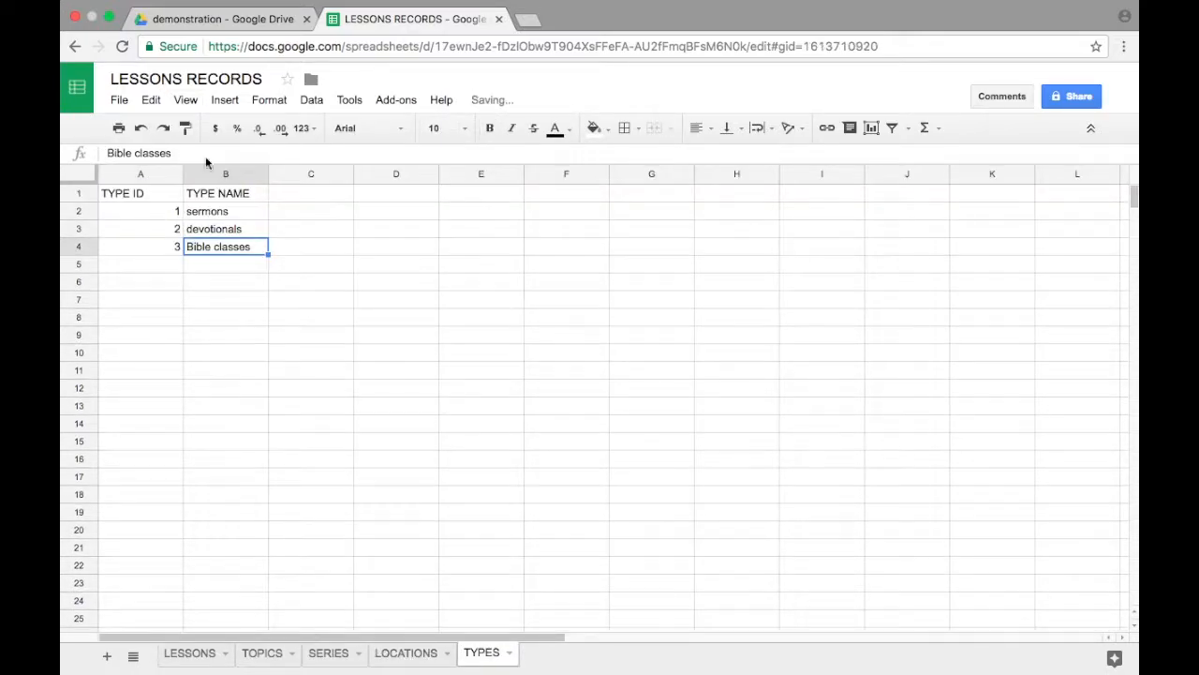
pyautogui.click(79, 193)
pyautogui.click(186, 103)
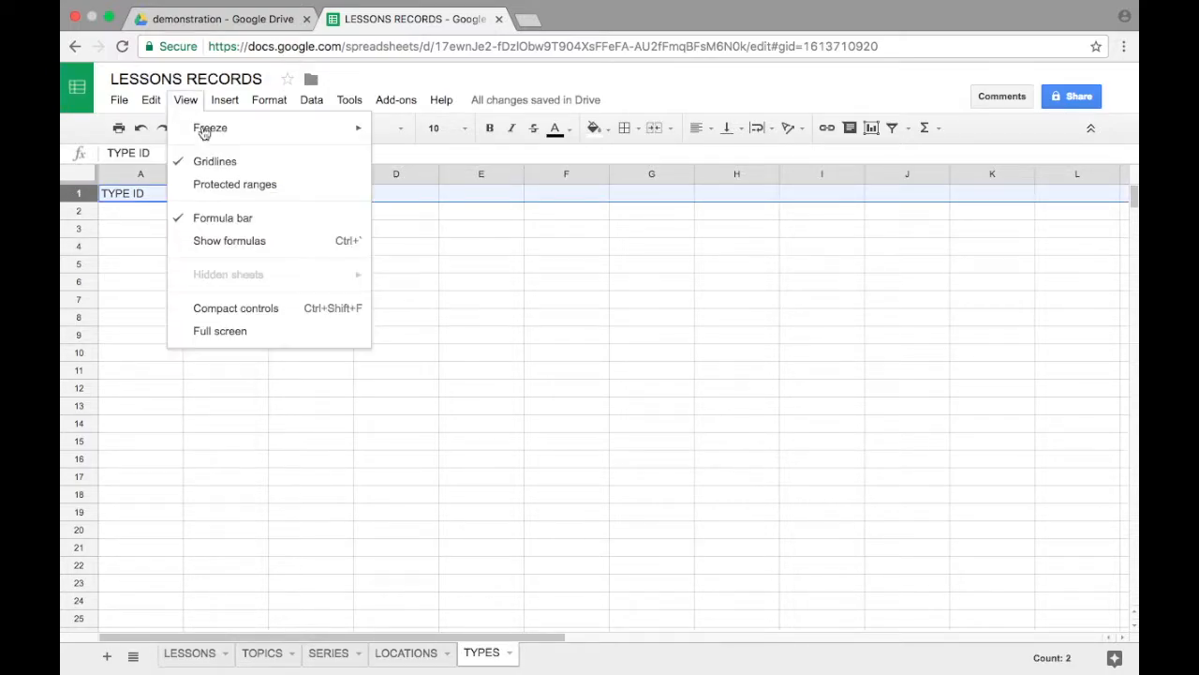
pyautogui.moveTo(300, 131)
pyautogui.click(416, 161)
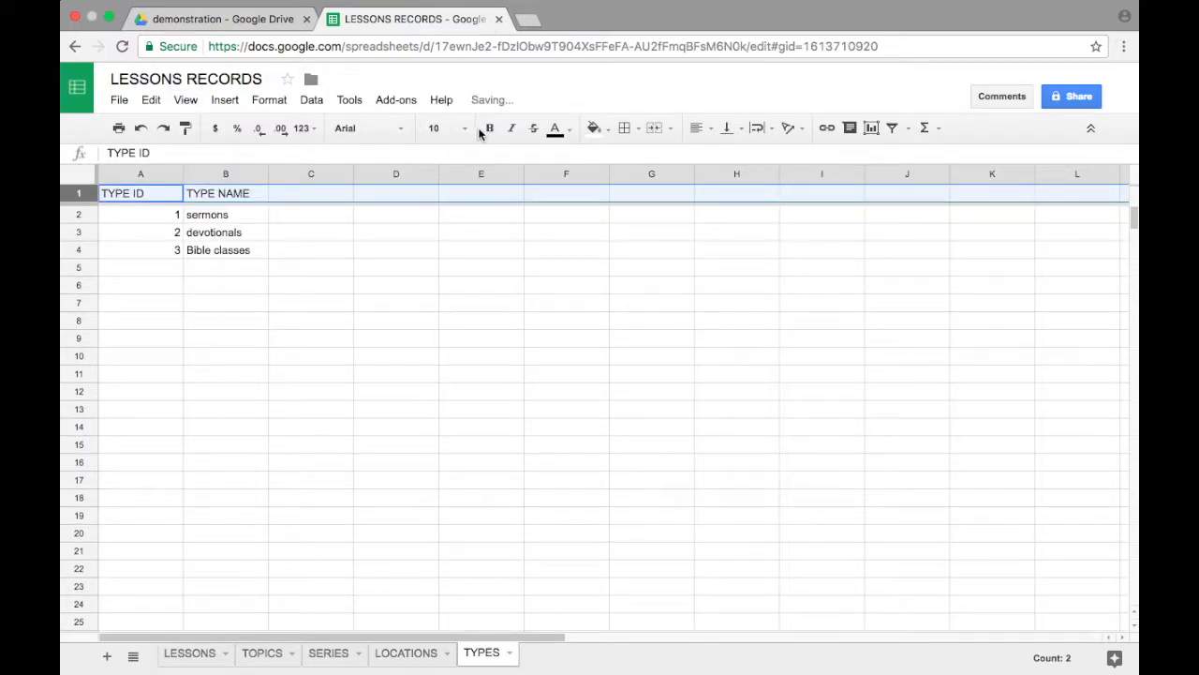
pyautogui.click(489, 127)
pyautogui.click(146, 215)
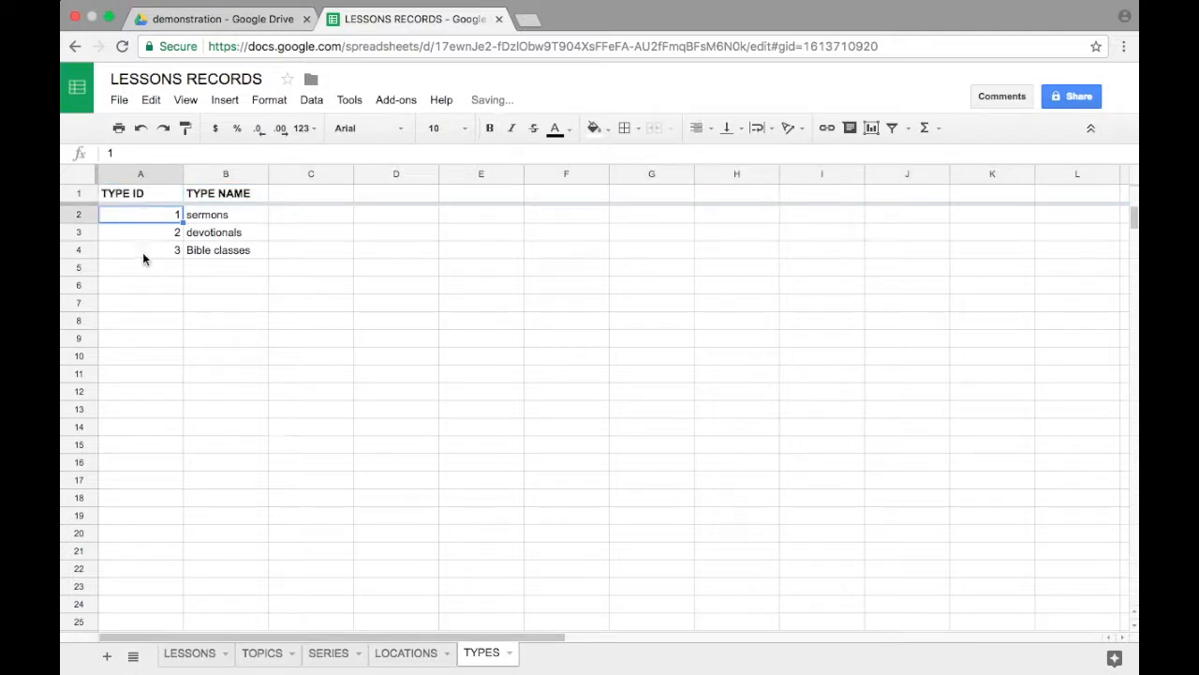
# Step: Enter lesson IDs 2, 3, 4 and 5 in cells A3 to A6 of the LESSONS sheet
pyautogui.click(190, 652)
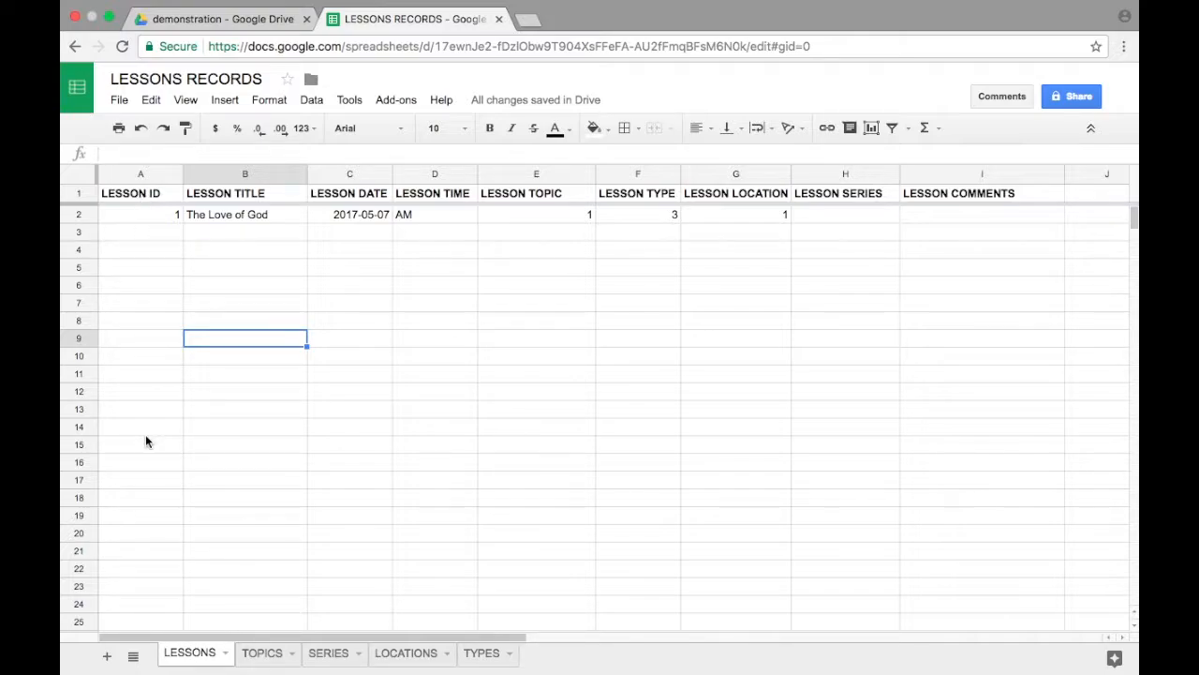
pyautogui.click(106, 239)
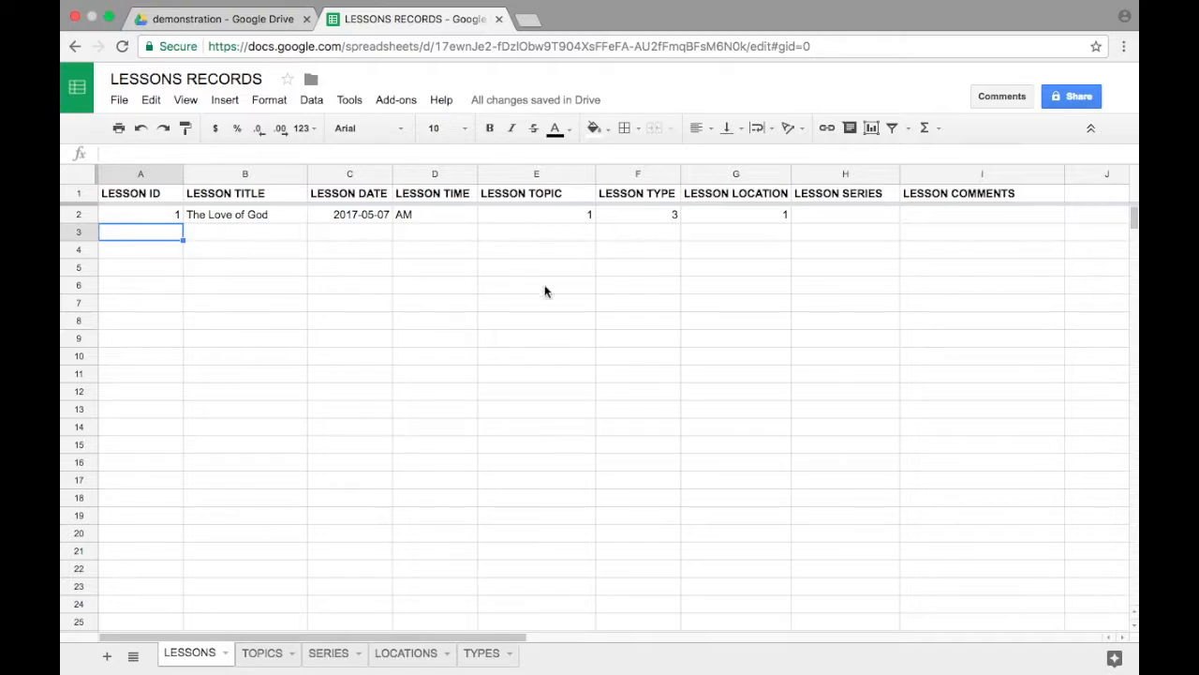
pyautogui.write('2')
pyautogui.press('Return')
pyautogui.write('3')
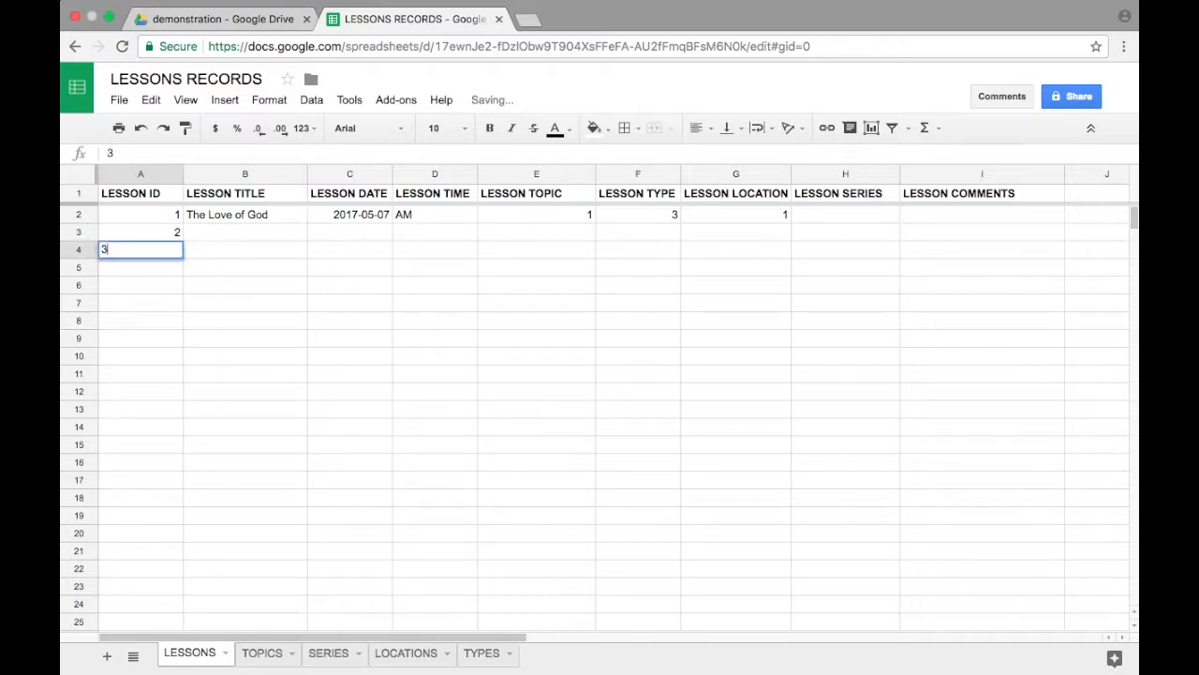
pyautogui.press('Return')
pyautogui.write('4')
pyautogui.press('Return')
pyautogui.write('5')
pyautogui.press('Return')
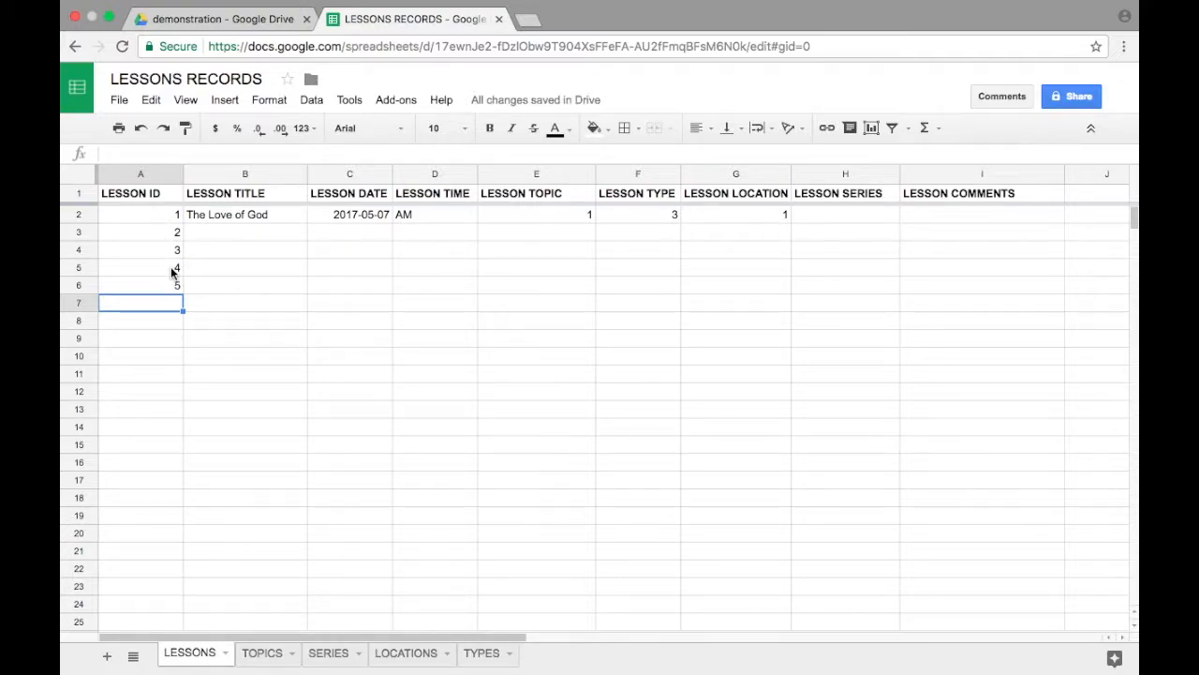
# Step: Extend the lesson ID number series from cells A2 to A4 down to cell A20 of the LESSONS sheet
pyautogui.click(160, 217)
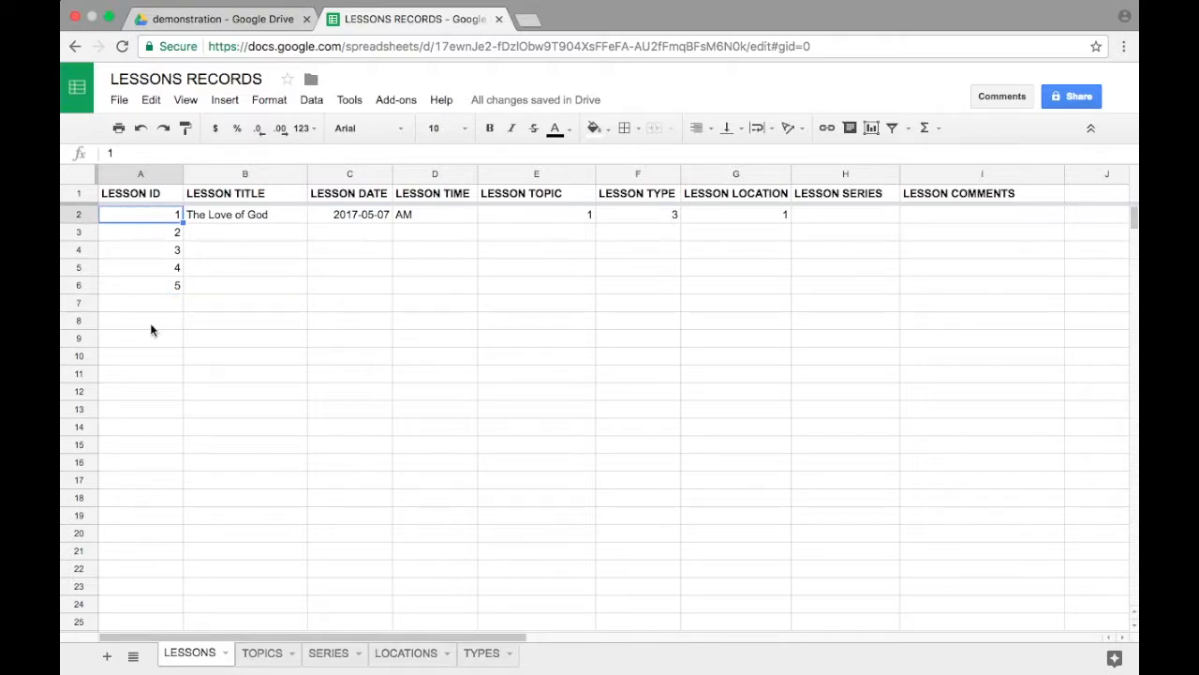
pyautogui.keyDown('shift'); pyautogui.click(149, 249); pyautogui.keyUp('shift')
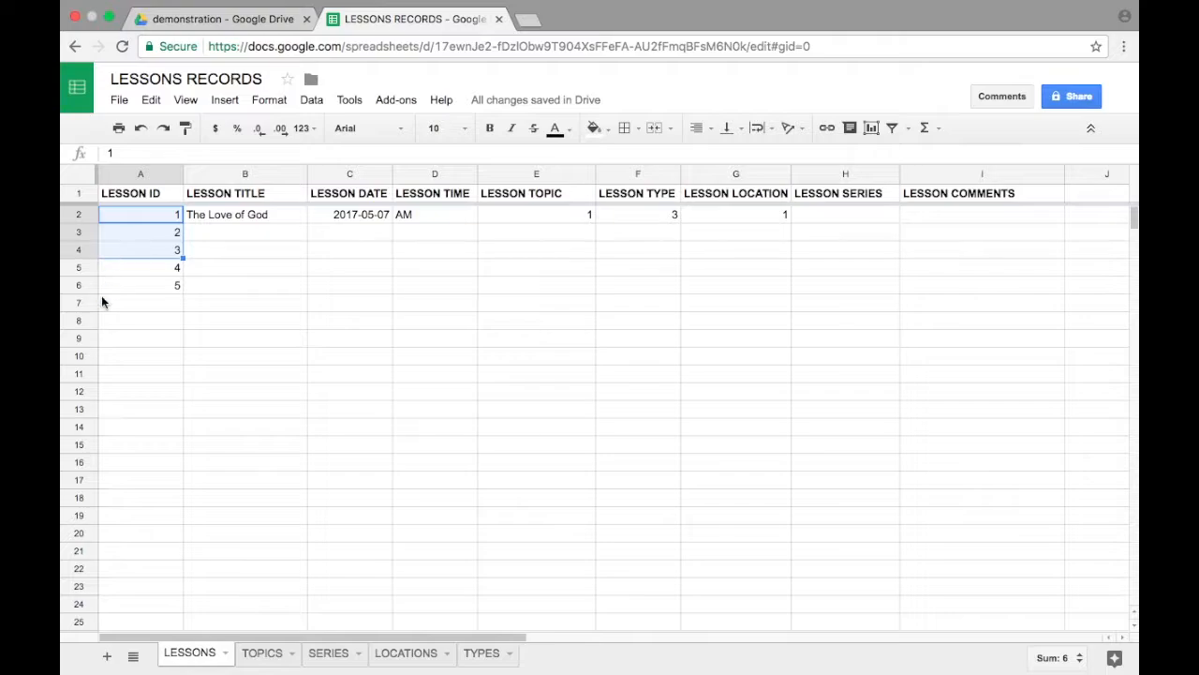
pyautogui.click(103, 300)
pyautogui.click(127, 207)
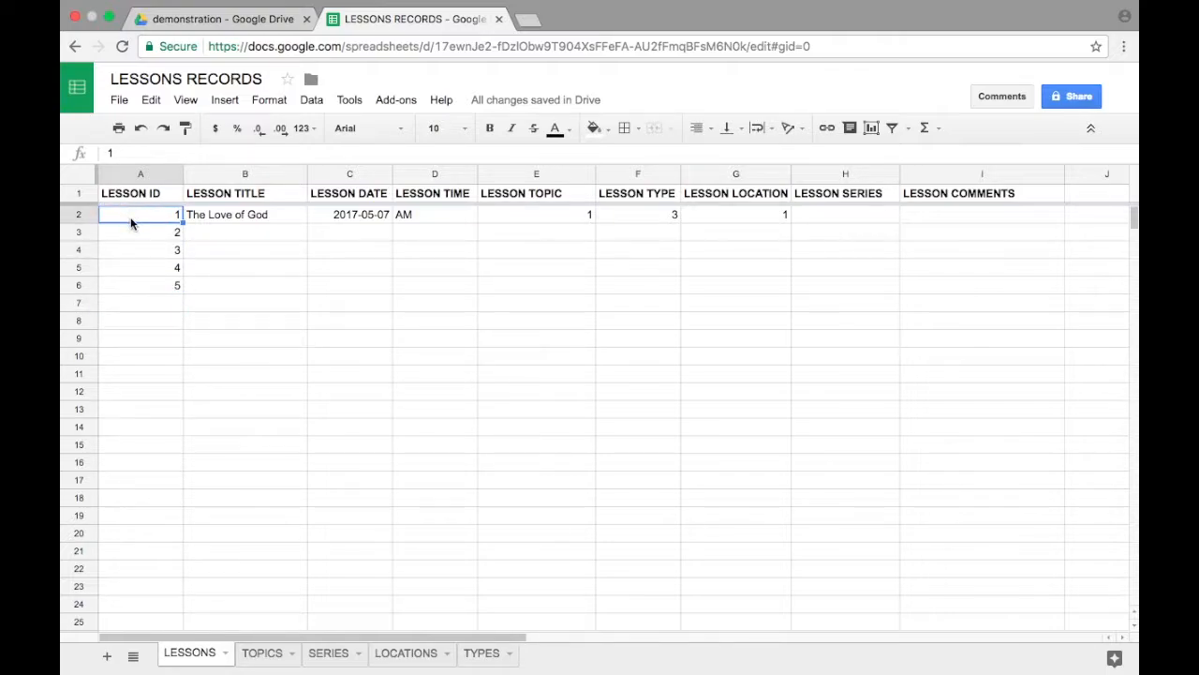
pyautogui.keyDown('shift'); pyautogui.click(134, 250); pyautogui.keyUp('shift')
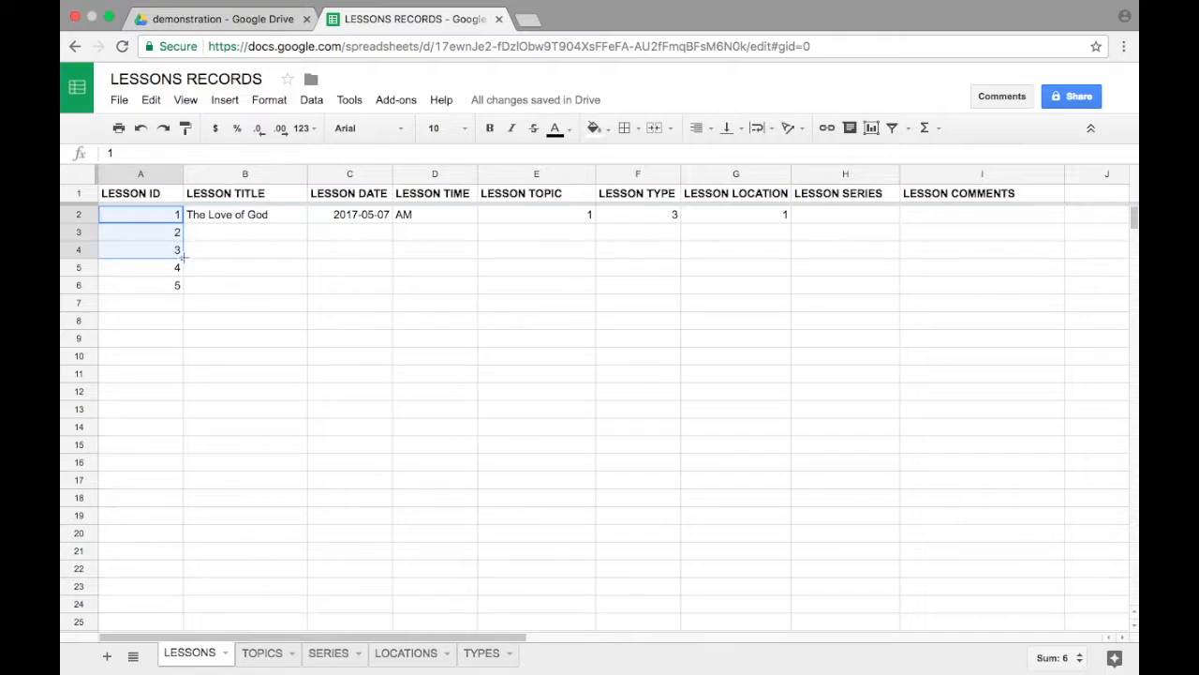
pyautogui.moveTo(184, 258); pyautogui.dragTo(178, 535)
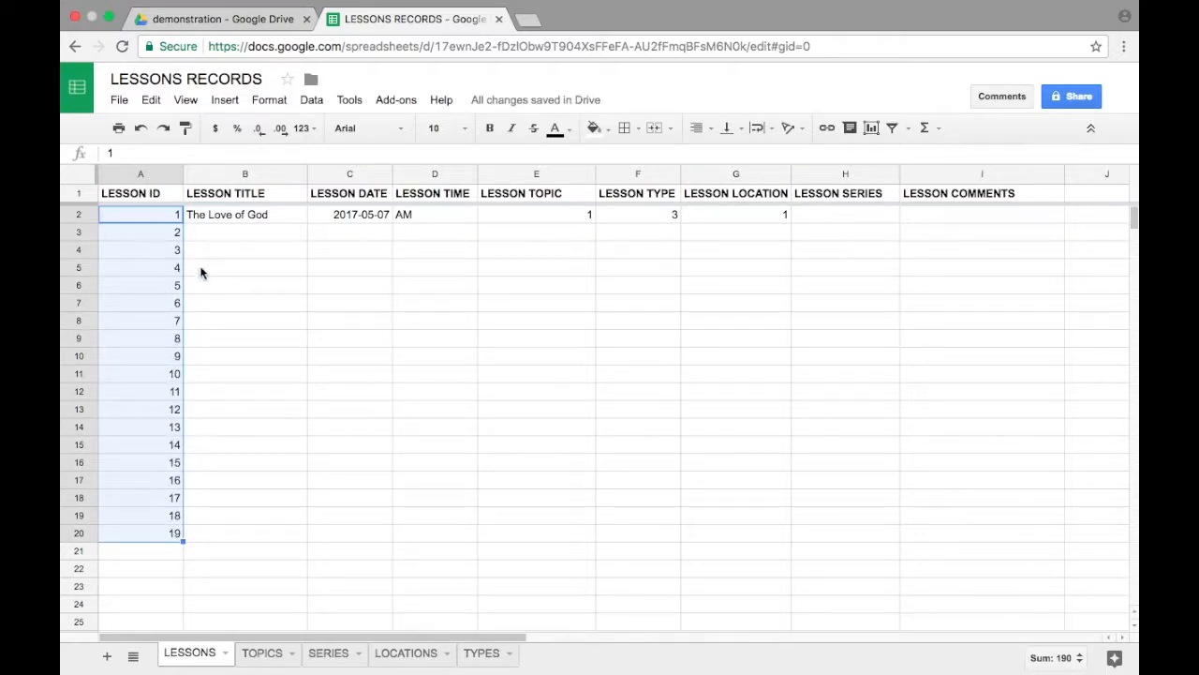
# Step: Clear the lesson IDs from cells A3 to A20, keeping only lesson ID 1
pyautogui.click(156, 221)
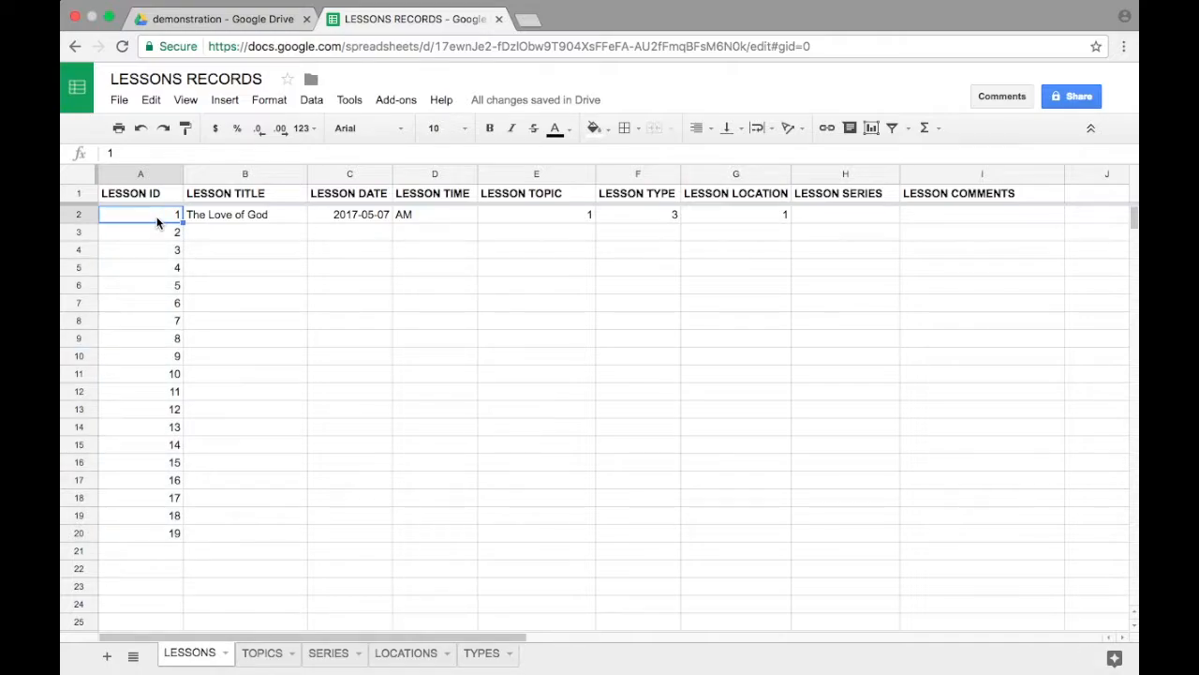
pyautogui.click(155, 235)
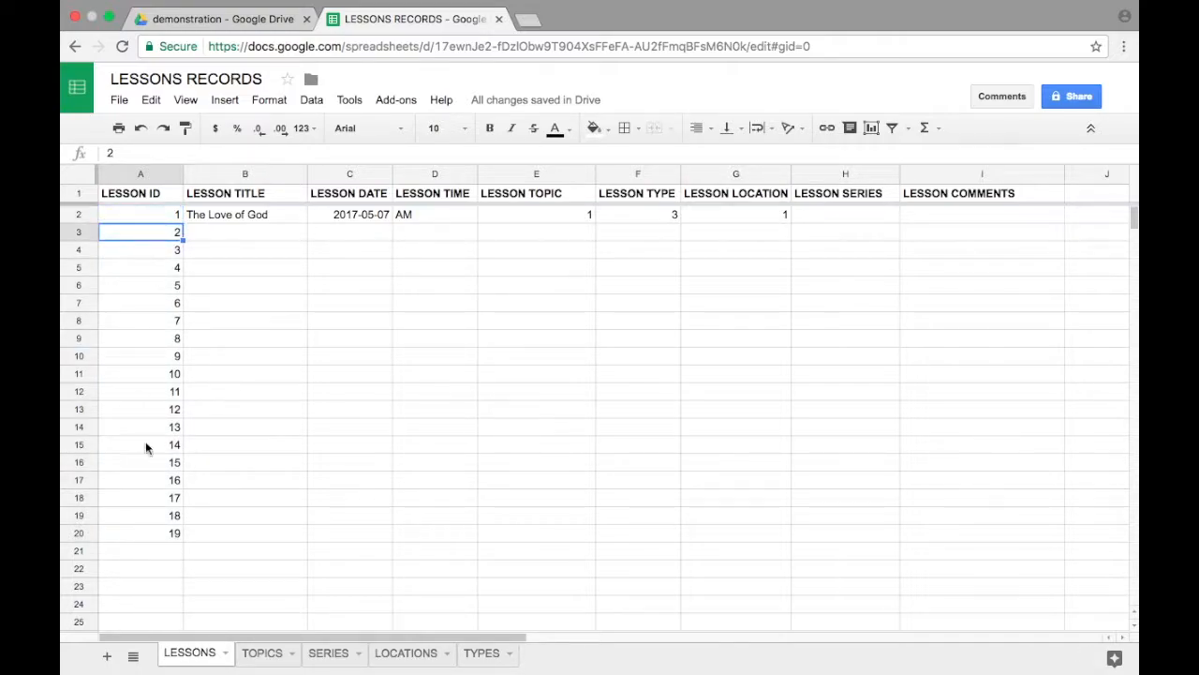
pyautogui.keyDown('shift'); pyautogui.click(144, 532); pyautogui.keyUp('shift')
pyautogui.press('Delete')
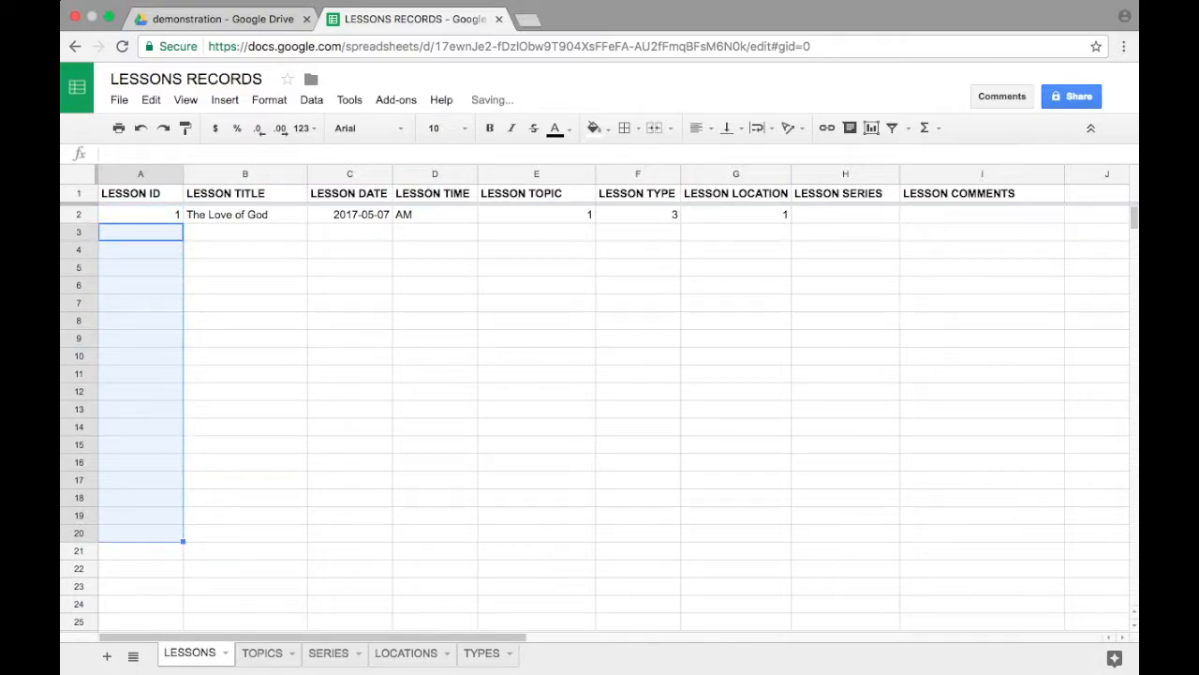
pyautogui.click(131, 214)
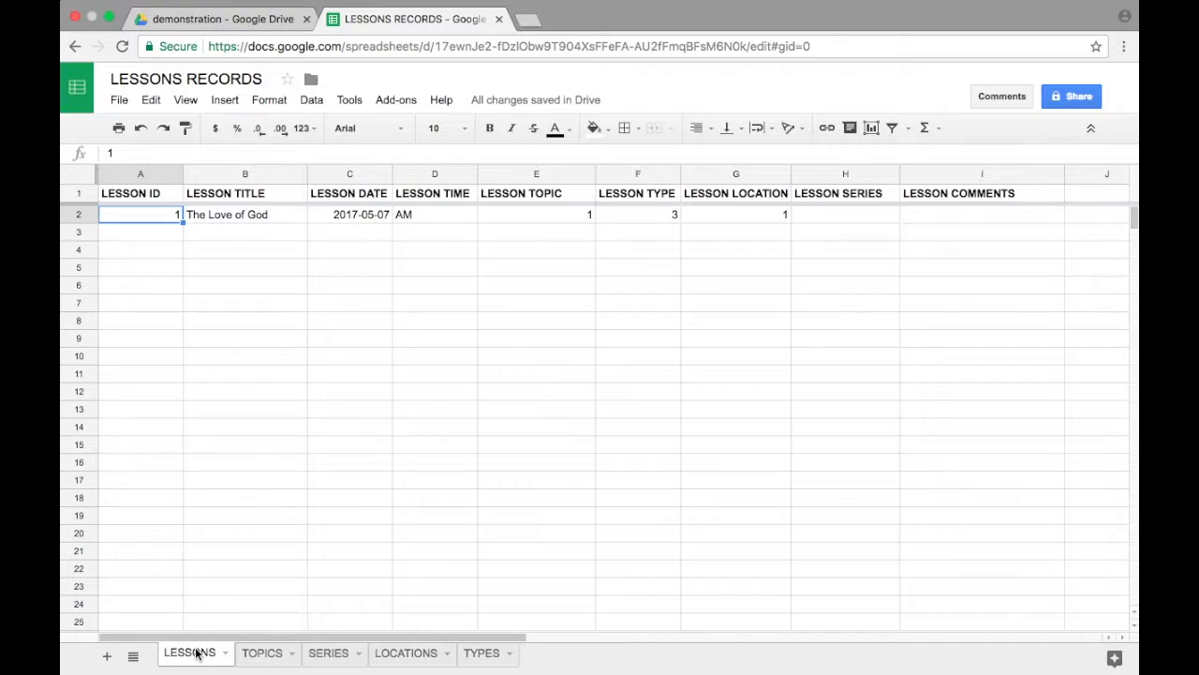
# Step: Open the LESSONS RECORDS 2 spreadsheet from the demonstration folder in Google Drive and delete its query sheet
pyautogui.click(246, 19)
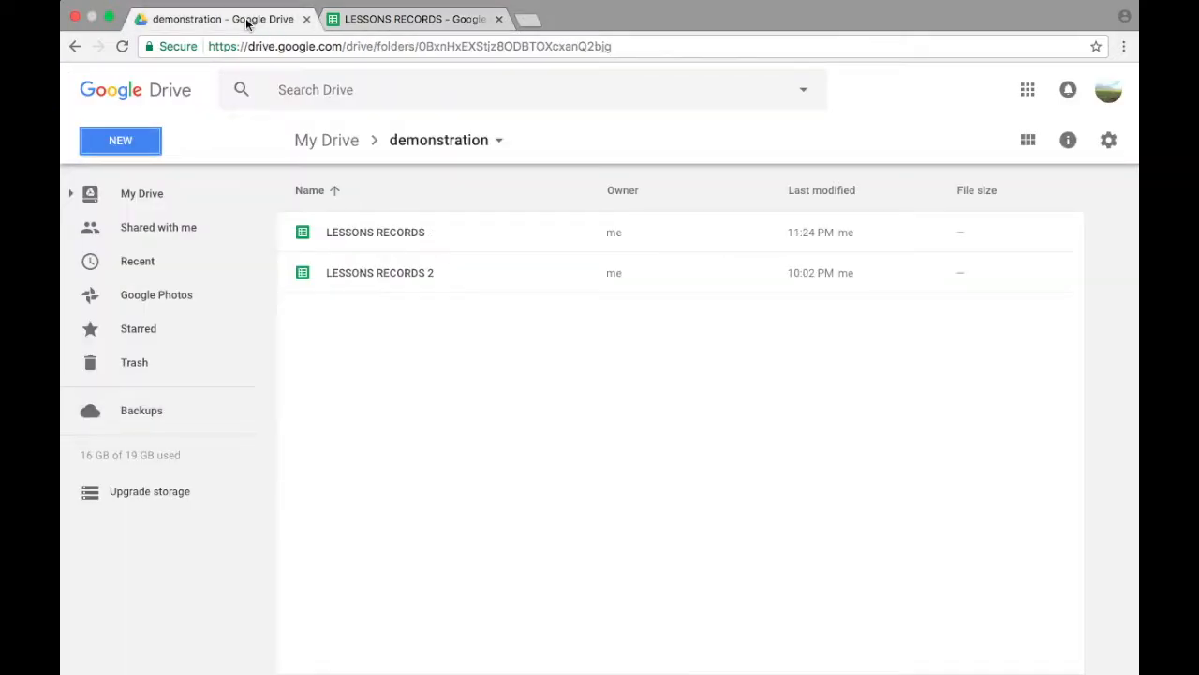
pyautogui.doubleClick(482, 270)
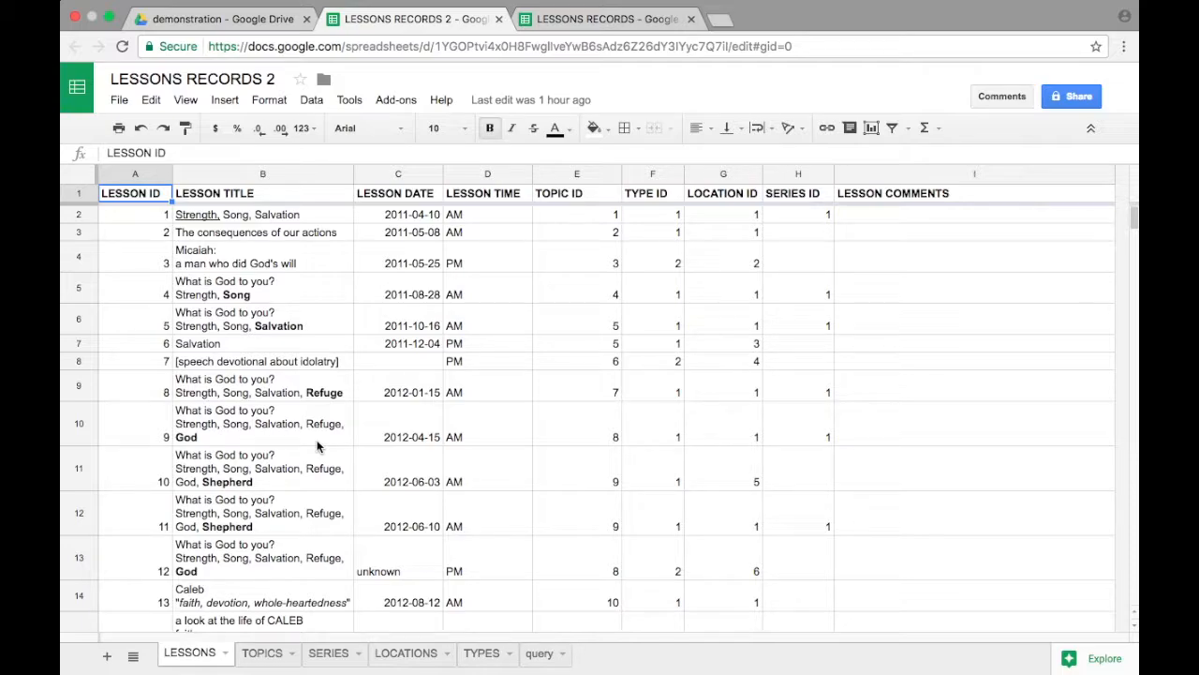
pyautogui.click(565, 656)
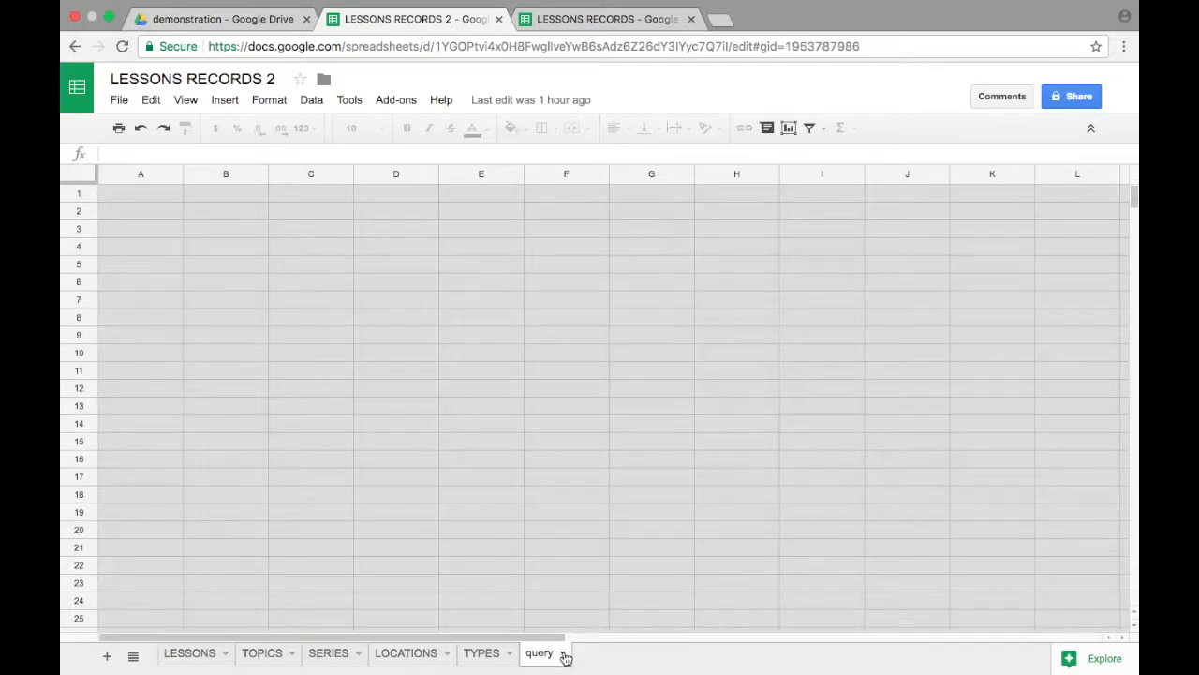
pyautogui.click(564, 653)
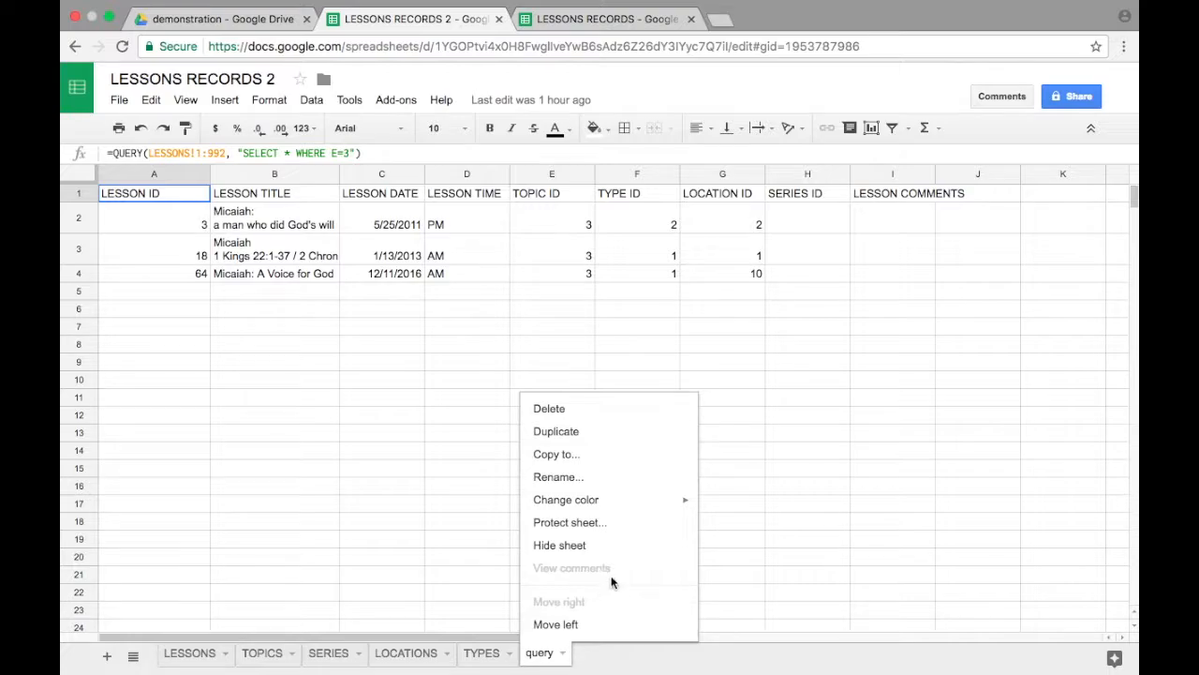
pyautogui.click(591, 419)
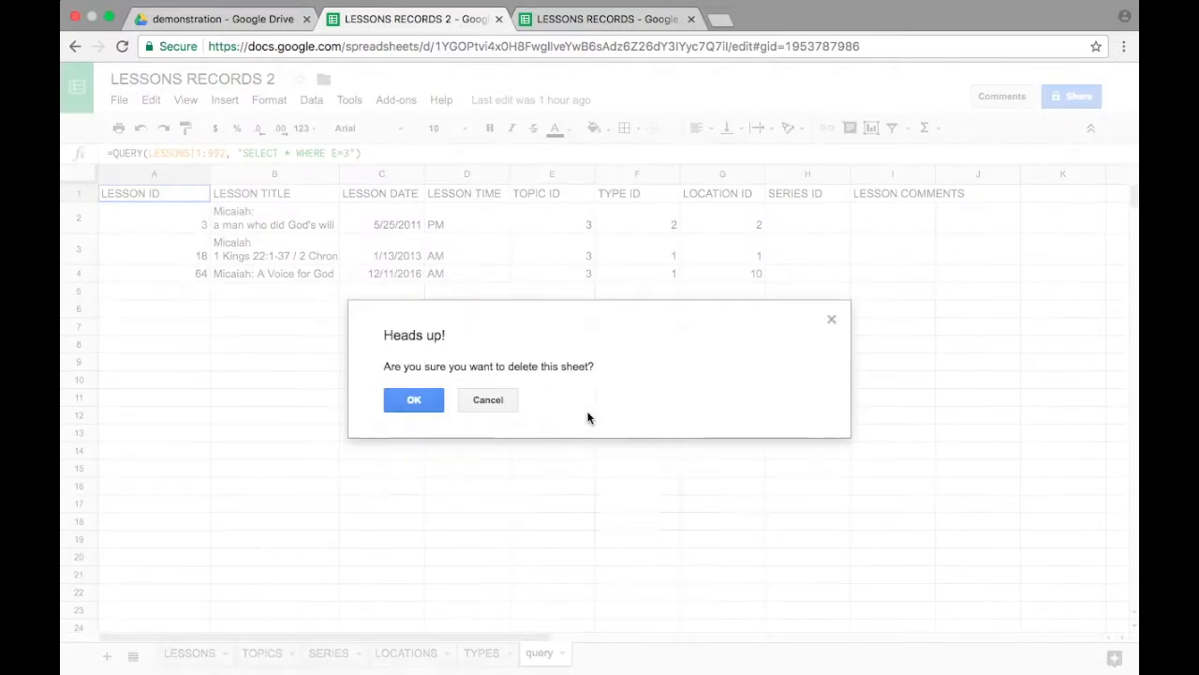
pyautogui.click(415, 400)
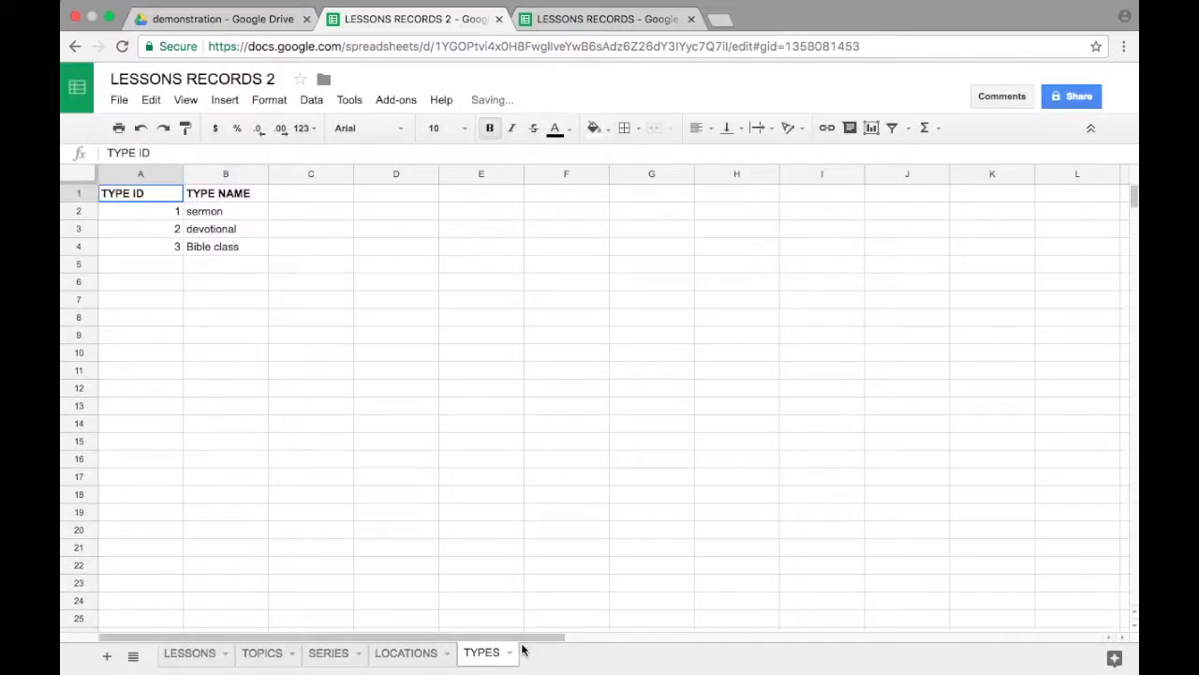
# Step: Add a new sheet to LESSONS RECORDS 2, move it after the TYPES sheet and name it query
pyautogui.click(192, 651)
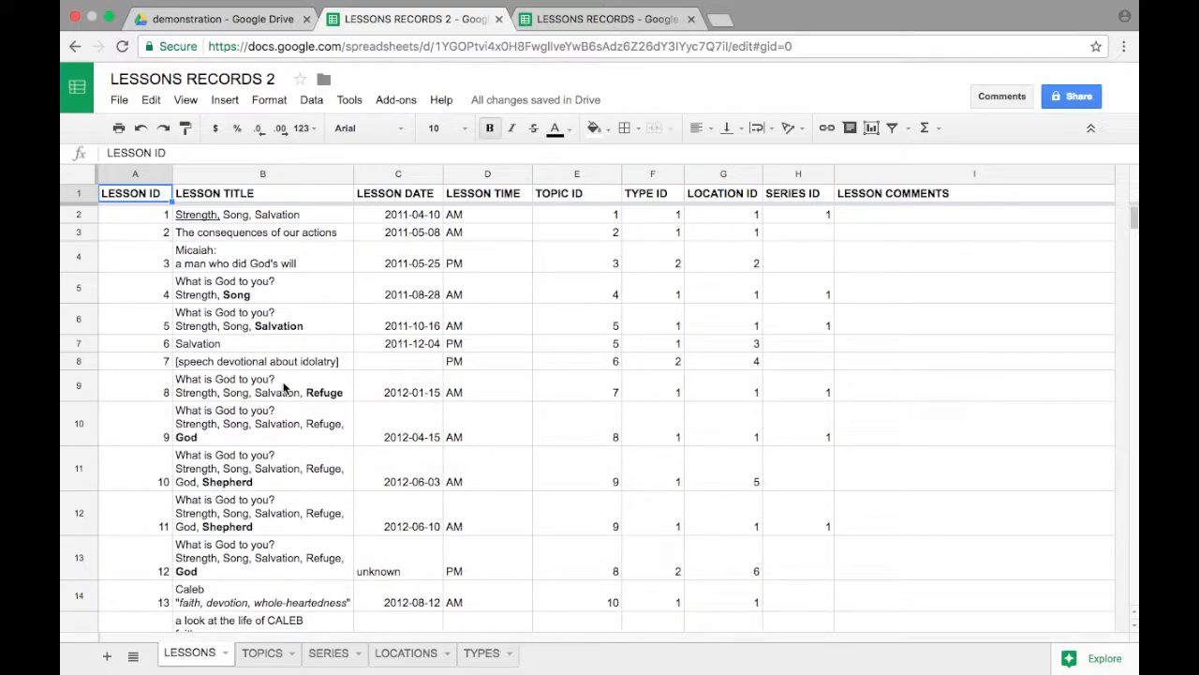
pyautogui.click(730, 345)
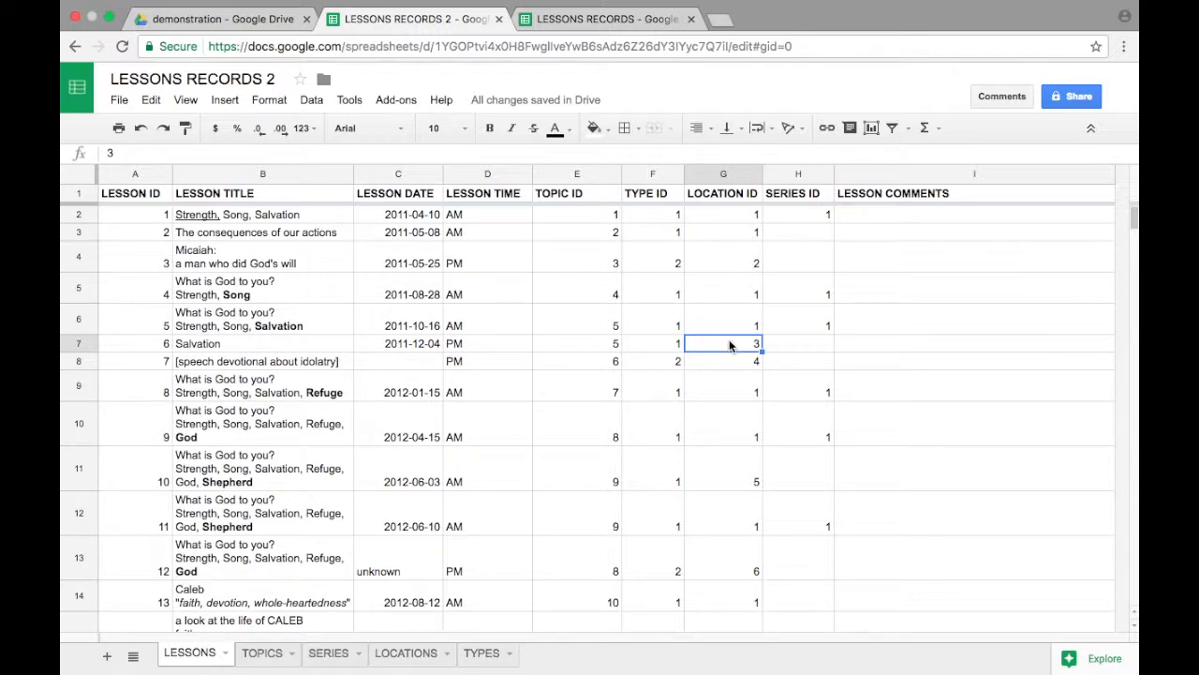
pyautogui.click(107, 657)
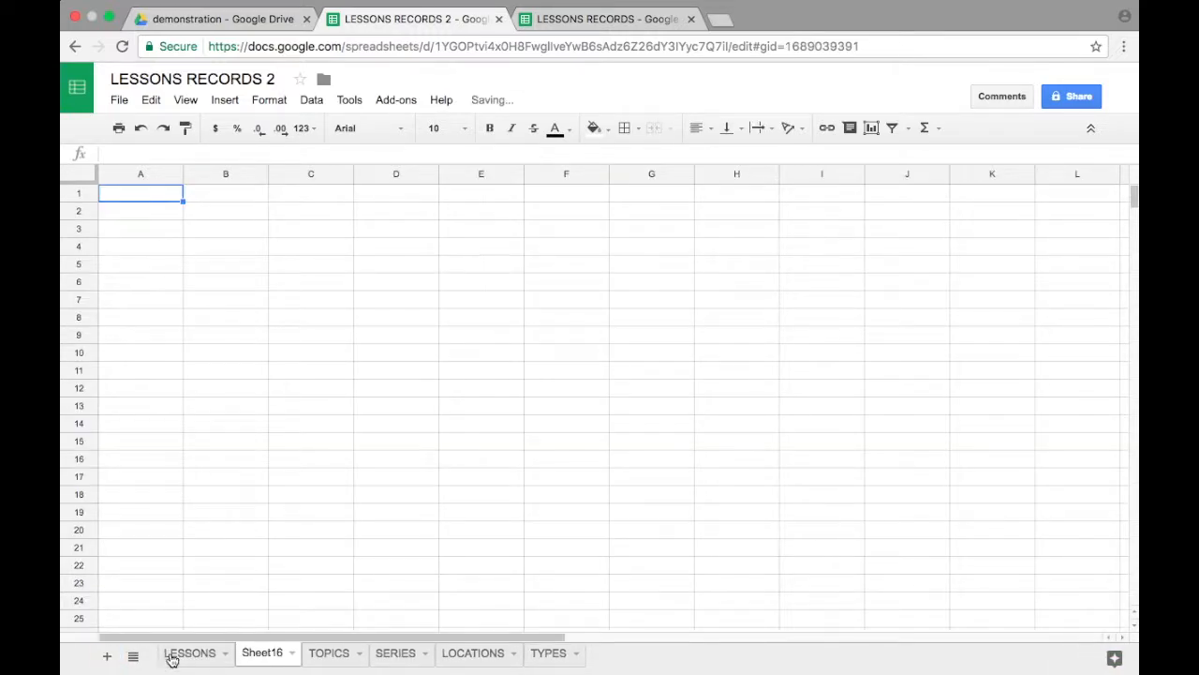
pyautogui.moveTo(268, 650); pyautogui.dragTo(549, 653)
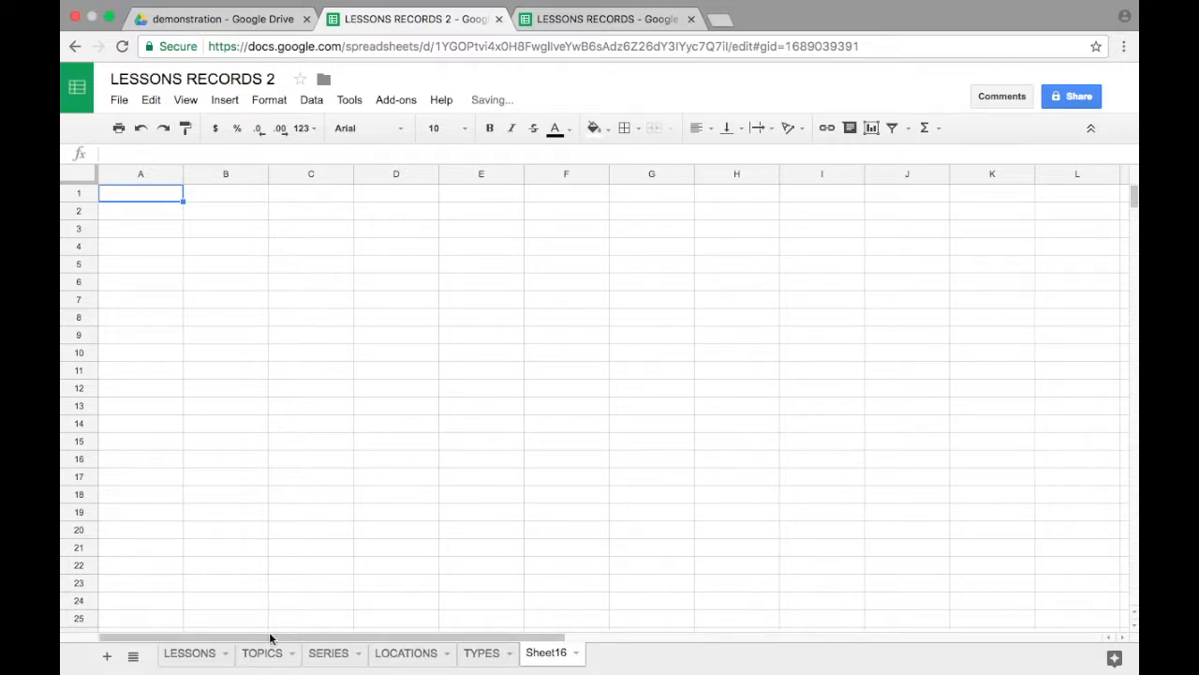
pyautogui.click(578, 655)
pyautogui.click(618, 483)
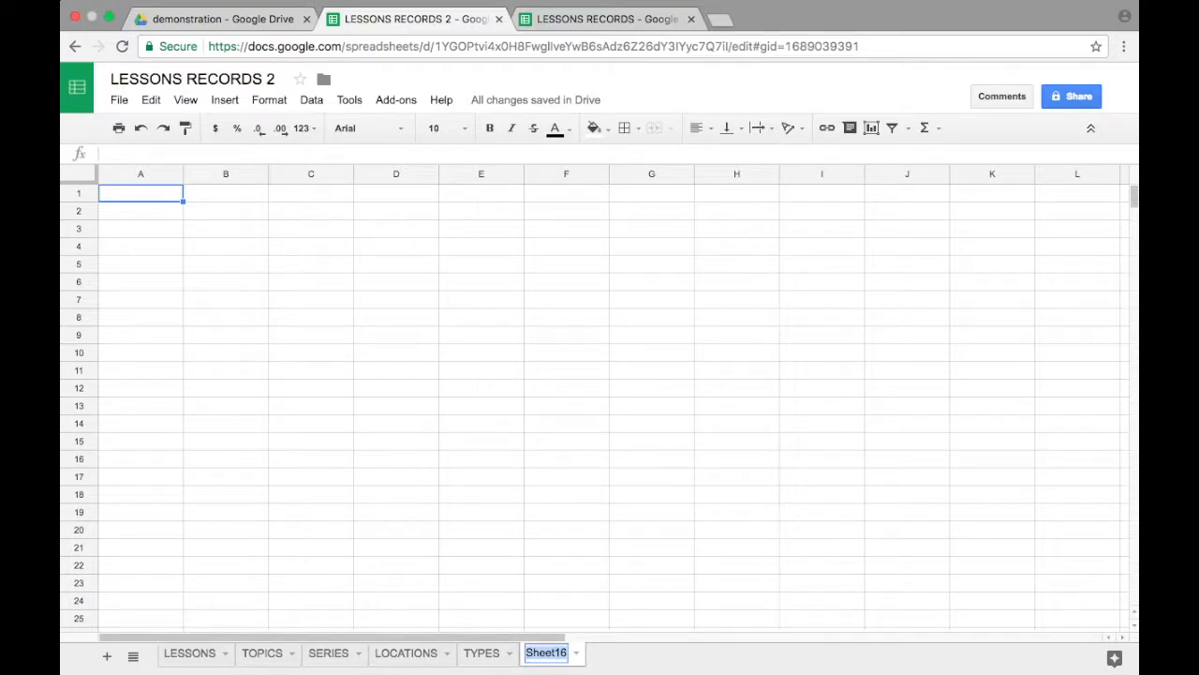
pyautogui.write('query')
pyautogui.press('Return')
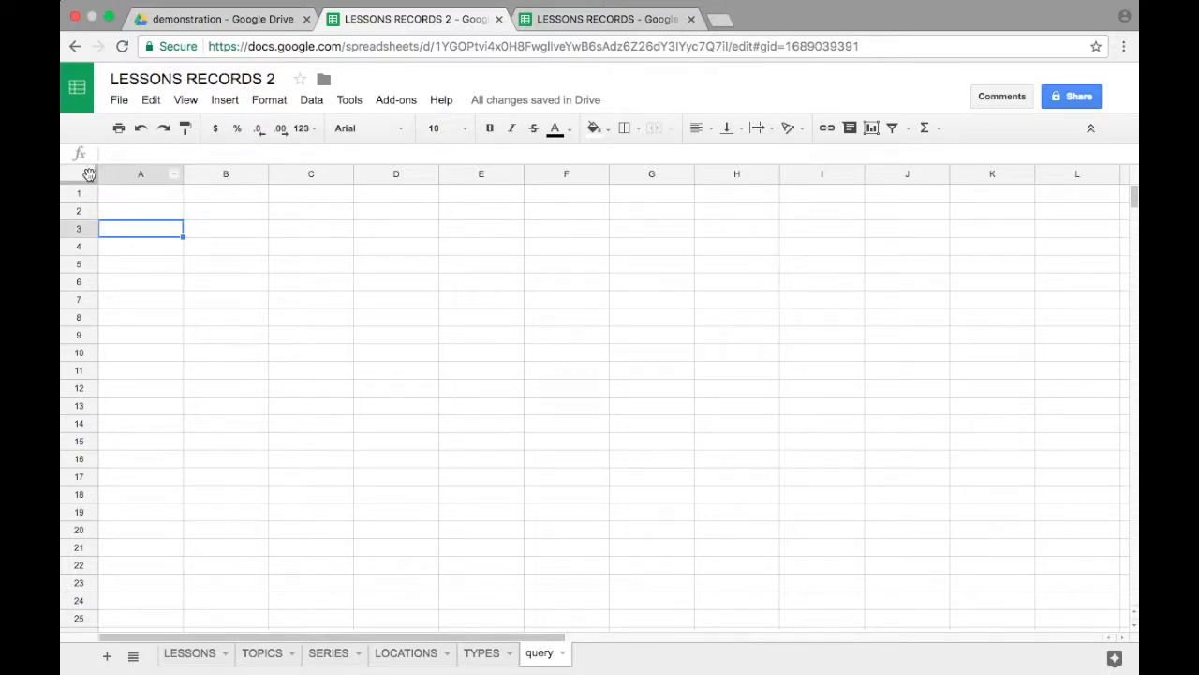
# Step: Start a QUERY formula in cell A1 of the query sheet with the entire LESSONS sheet, LESSONS!1:992, as its data range
pyautogui.click(138, 194)
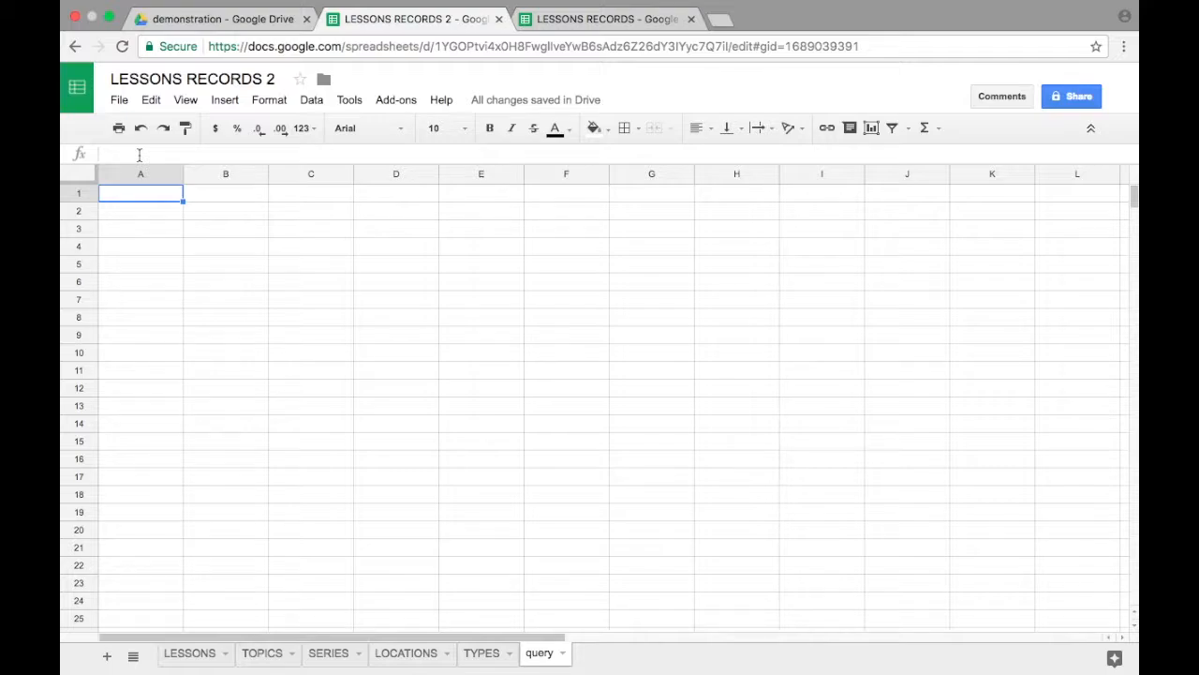
pyautogui.click(139, 155)
pyautogui.write('=')
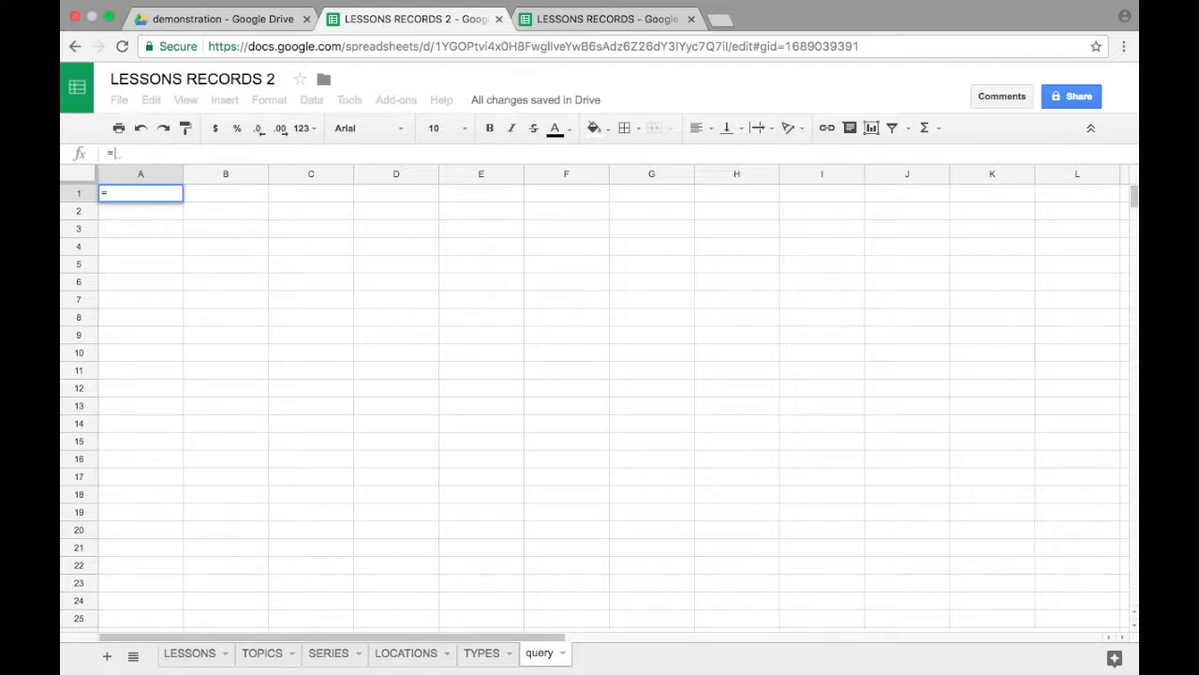
pyautogui.write('QUERY')
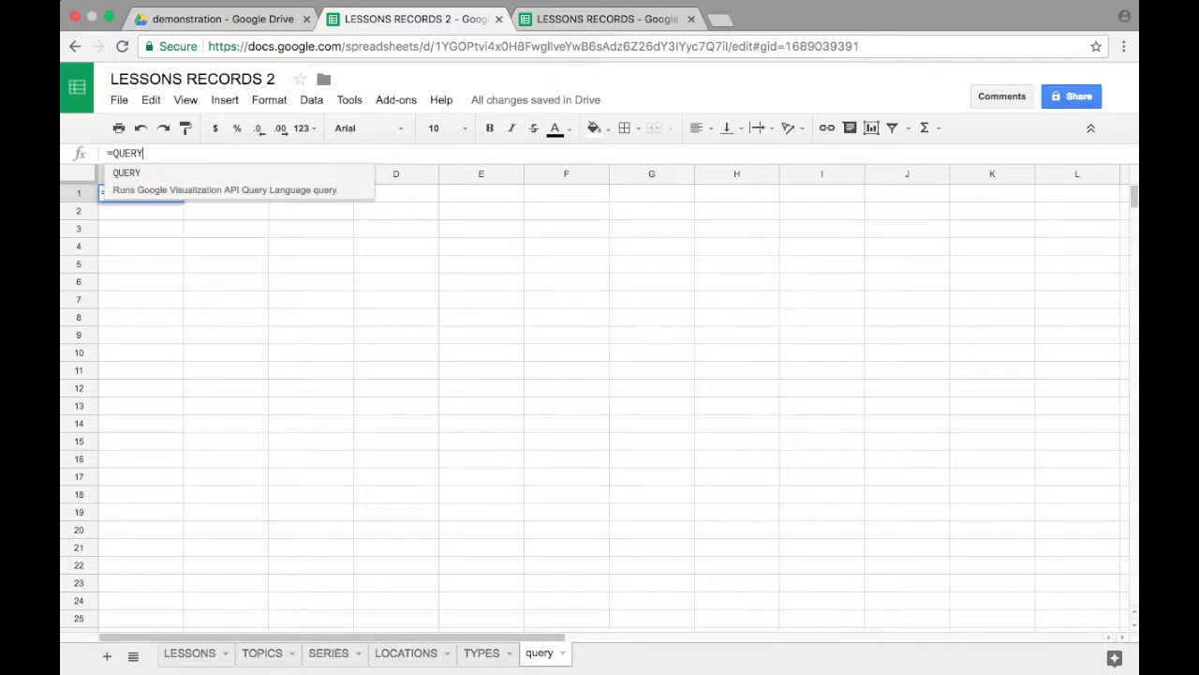
pyautogui.write('(')
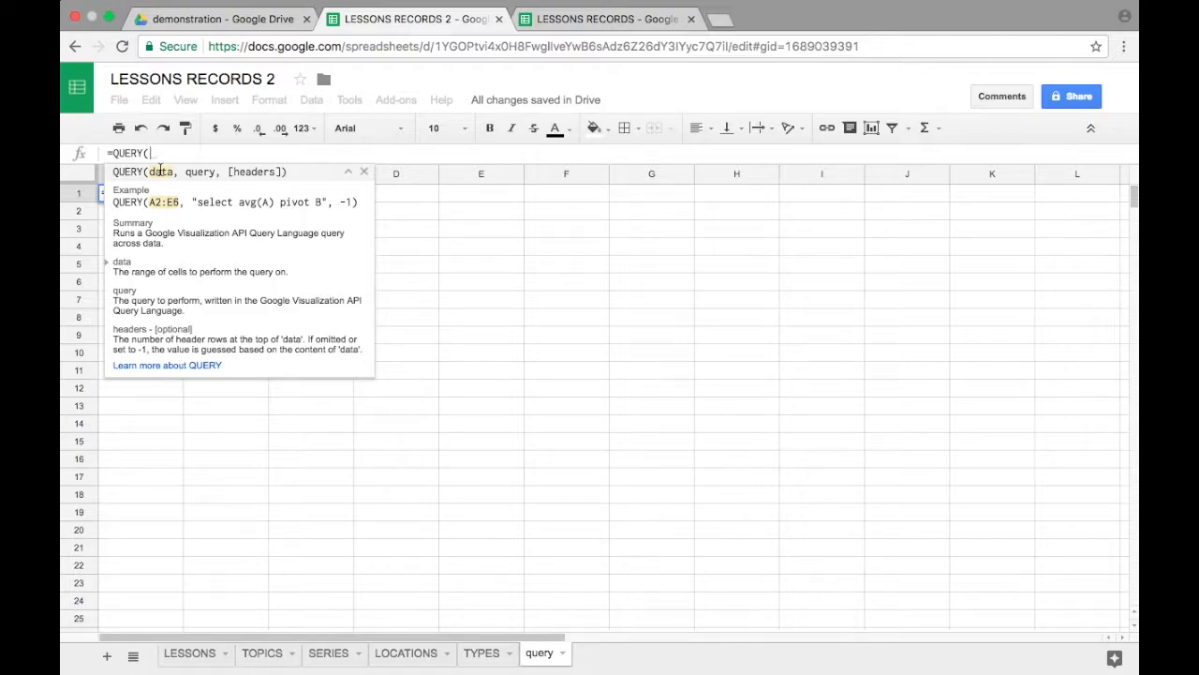
pyautogui.click(192, 653)
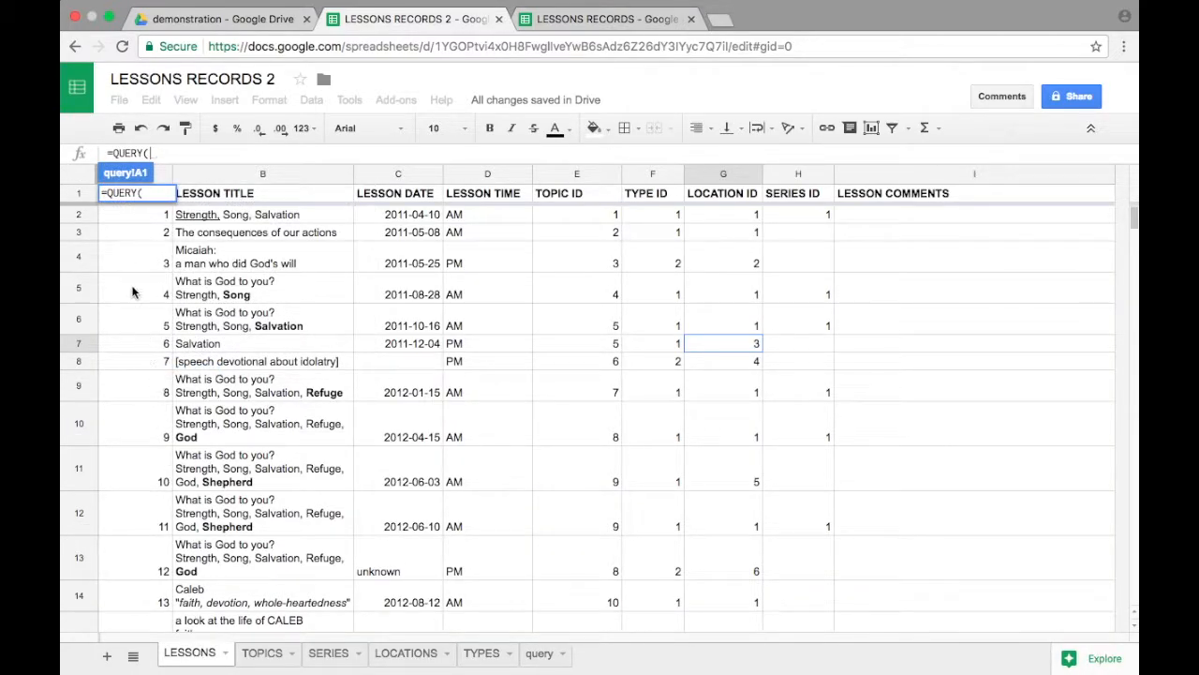
pyautogui.click(72, 178)
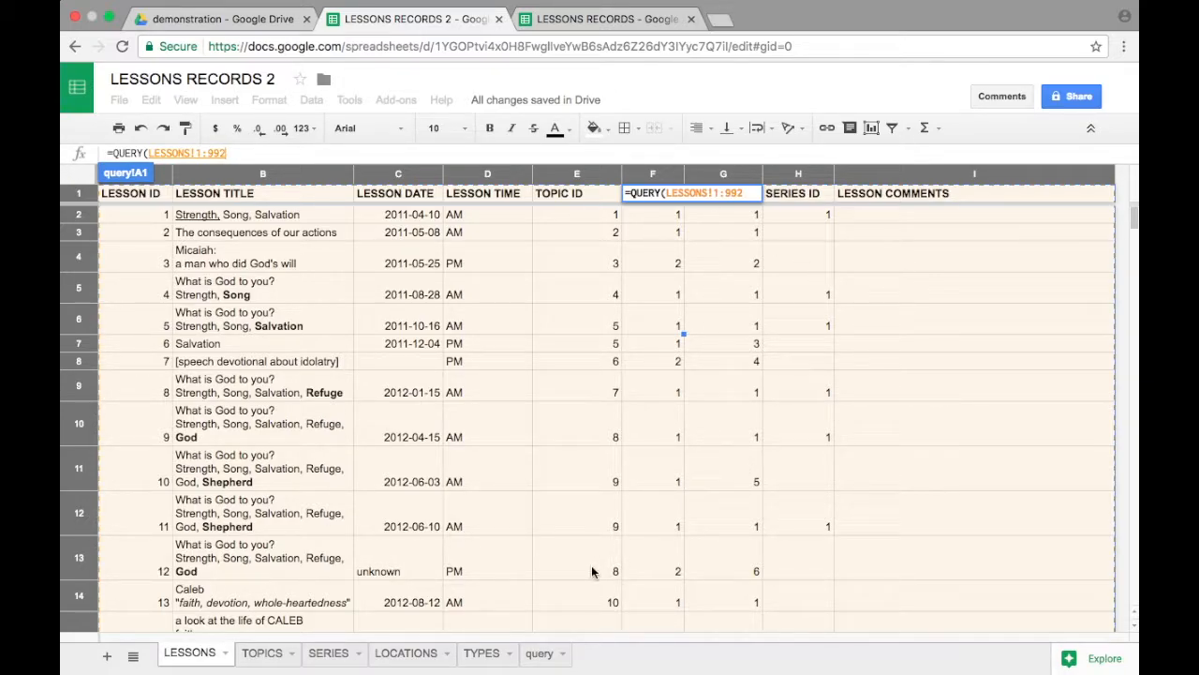
pyautogui.click(539, 653)
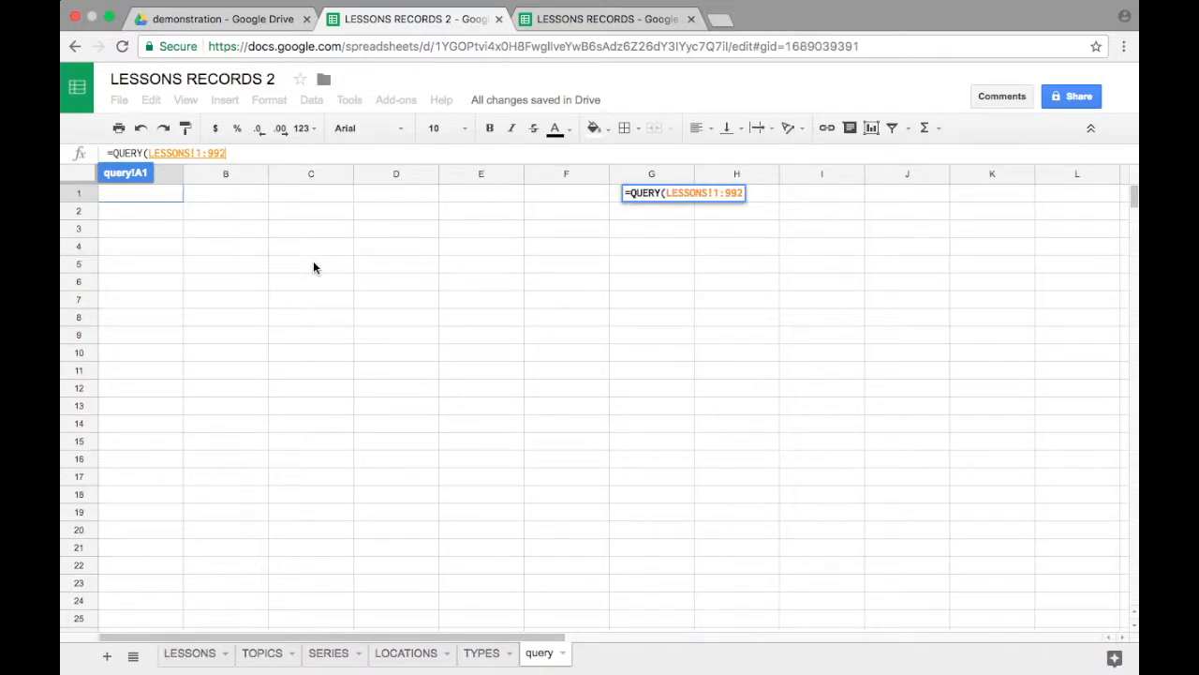
# Step: Add the quoted query text "SELECT * WHERE" as the second argument of the QUERY formula
pyautogui.click(329, 155)
pyautogui.write(',')
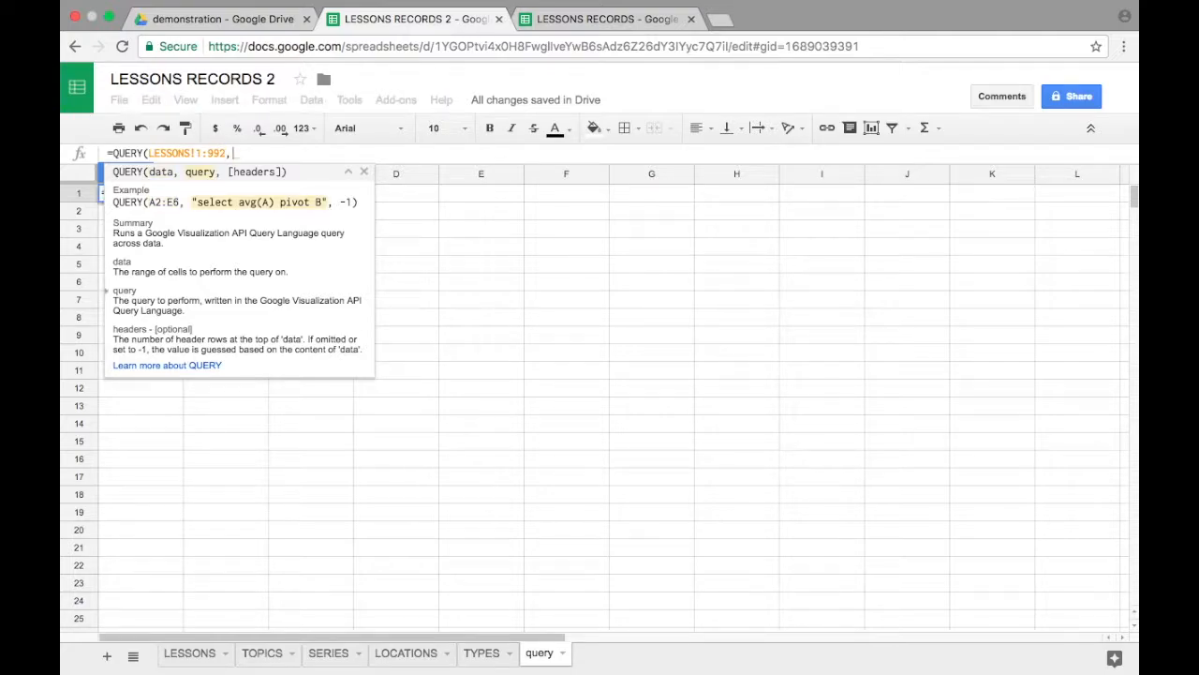
pyautogui.write('""')
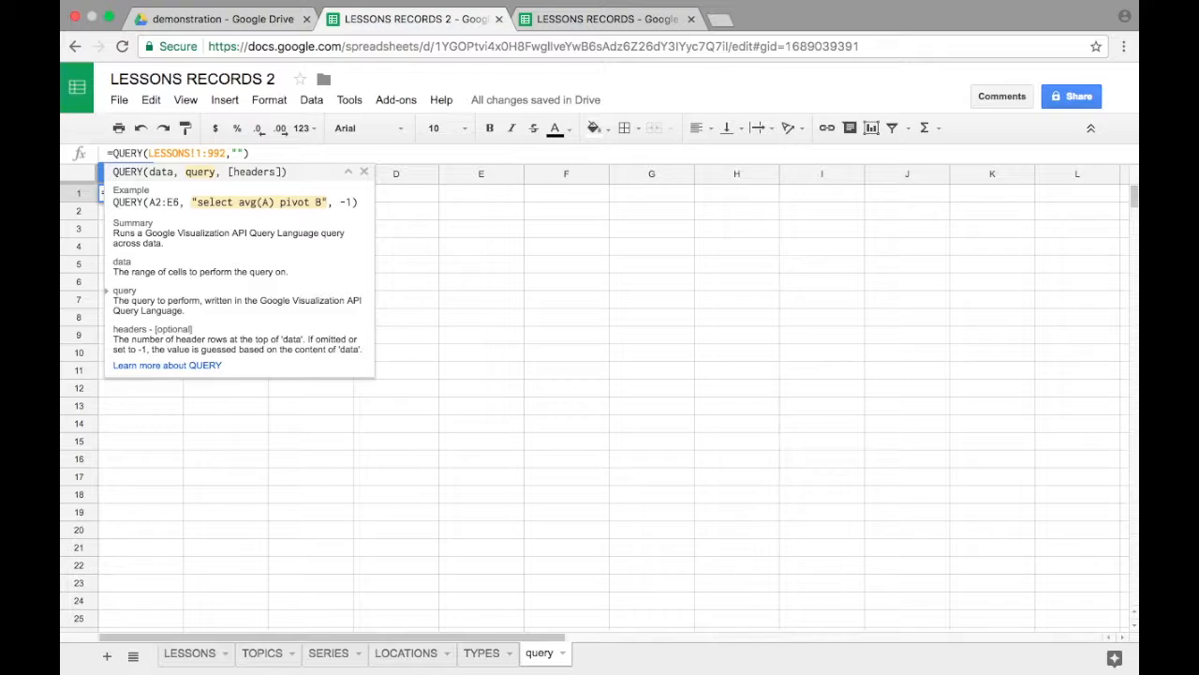
pyautogui.write('SELECT * WHERE')
# Step: Check the column letter of LOCATION ID in the LESSONS sheet and complete the QUERY formula's WHERE condition with G=3
pyautogui.click(185, 653)
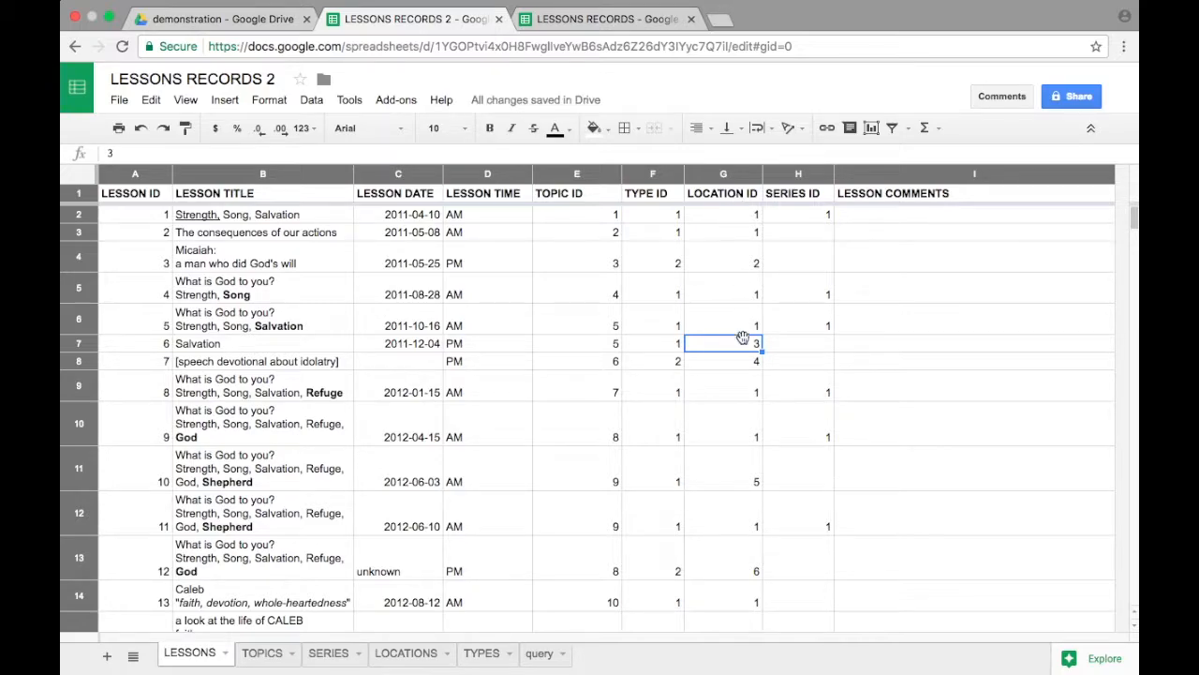
pyautogui.click(722, 216)
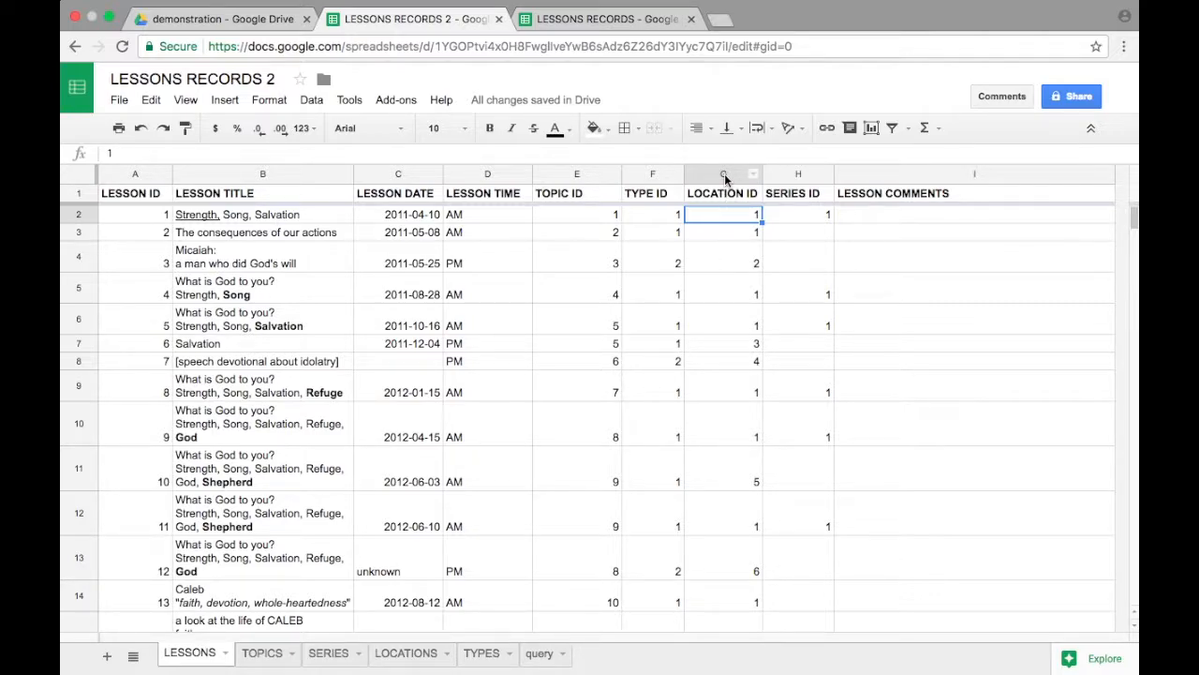
pyautogui.click(539, 653)
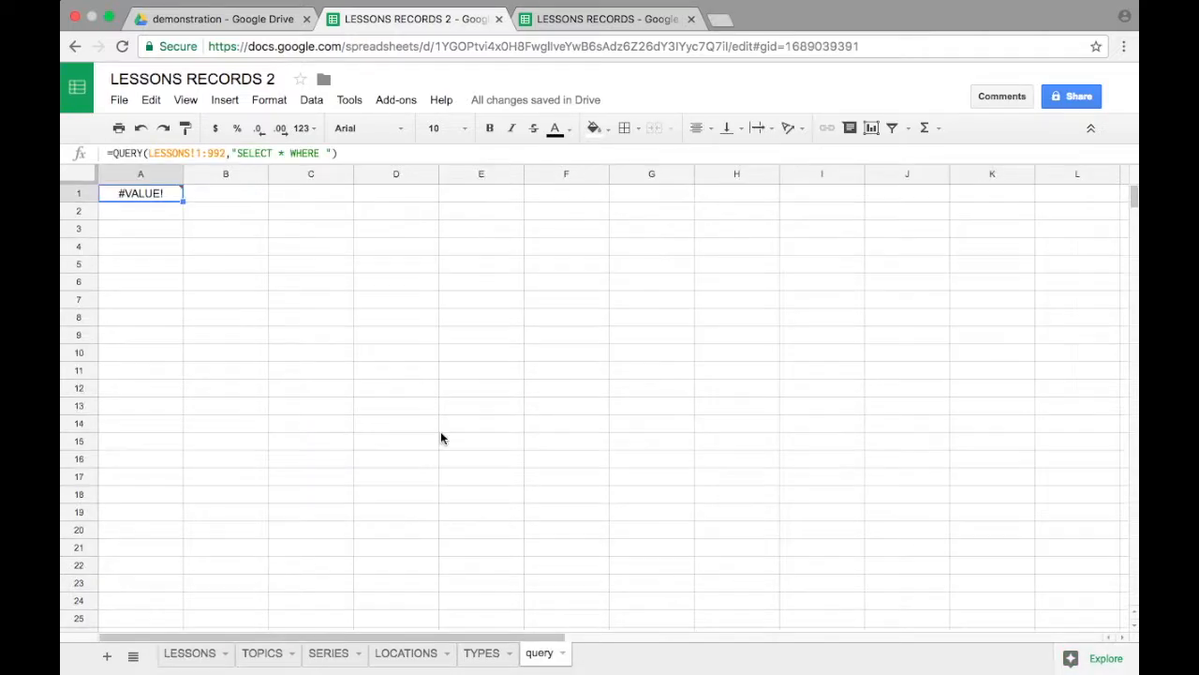
pyautogui.click(323, 153)
pyautogui.write('G=3')
pyautogui.press('Return')
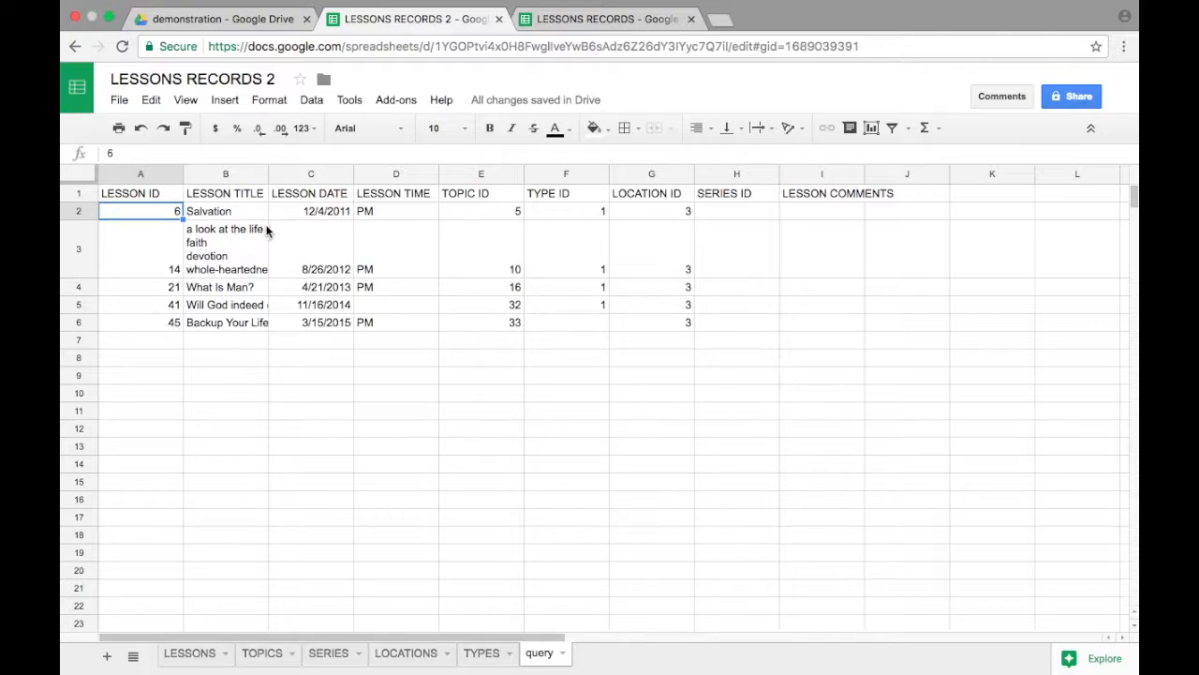
pyautogui.click(655, 215)
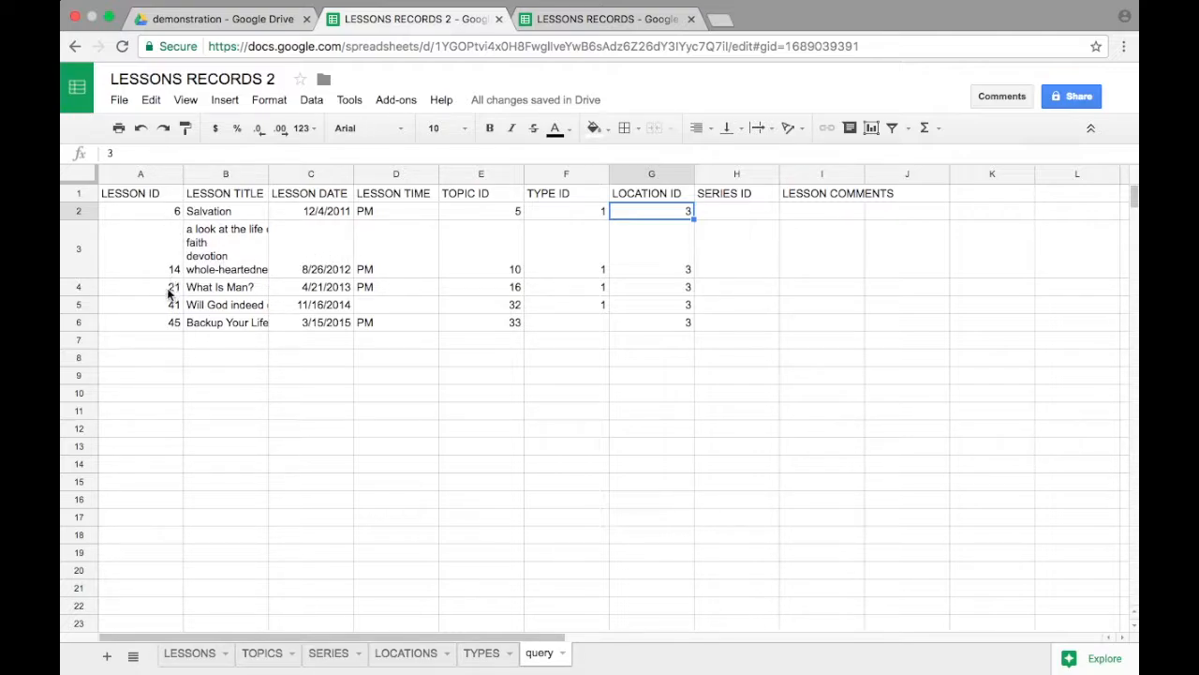
# Step: Replace the asterisk in cell A1's QUERY formula with COUNT(A) so the query text reads "SELECT COUNT(A) WHERE G=3"
pyautogui.click(148, 197)
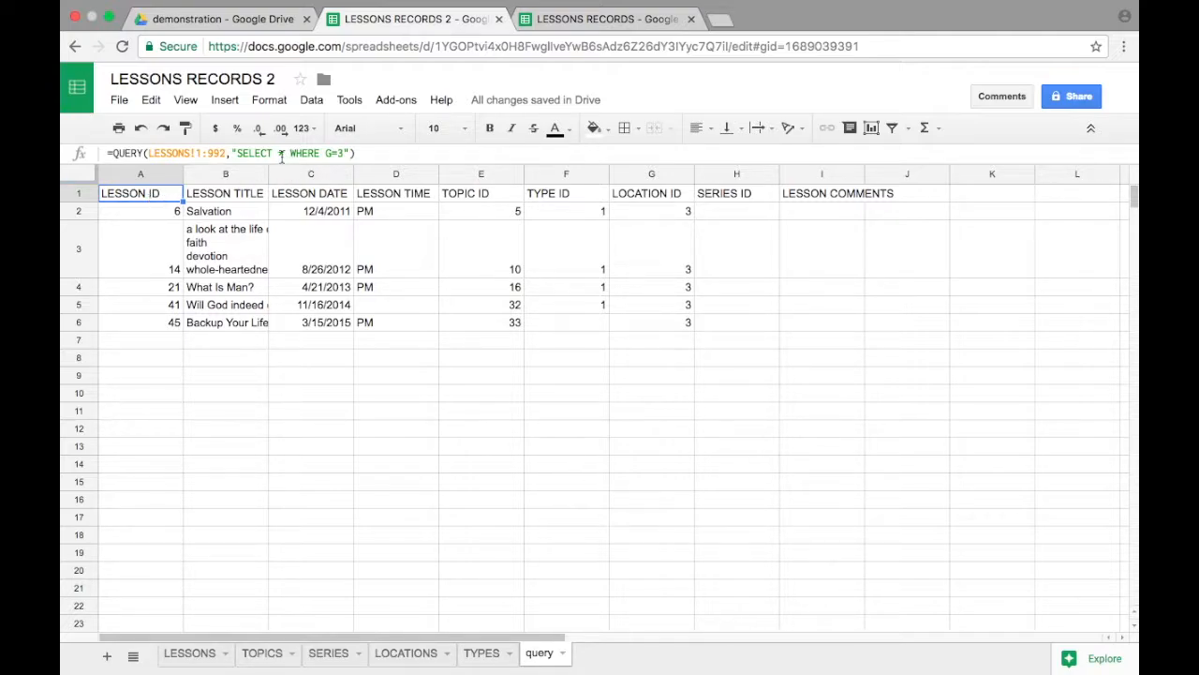
pyautogui.click(279, 153)
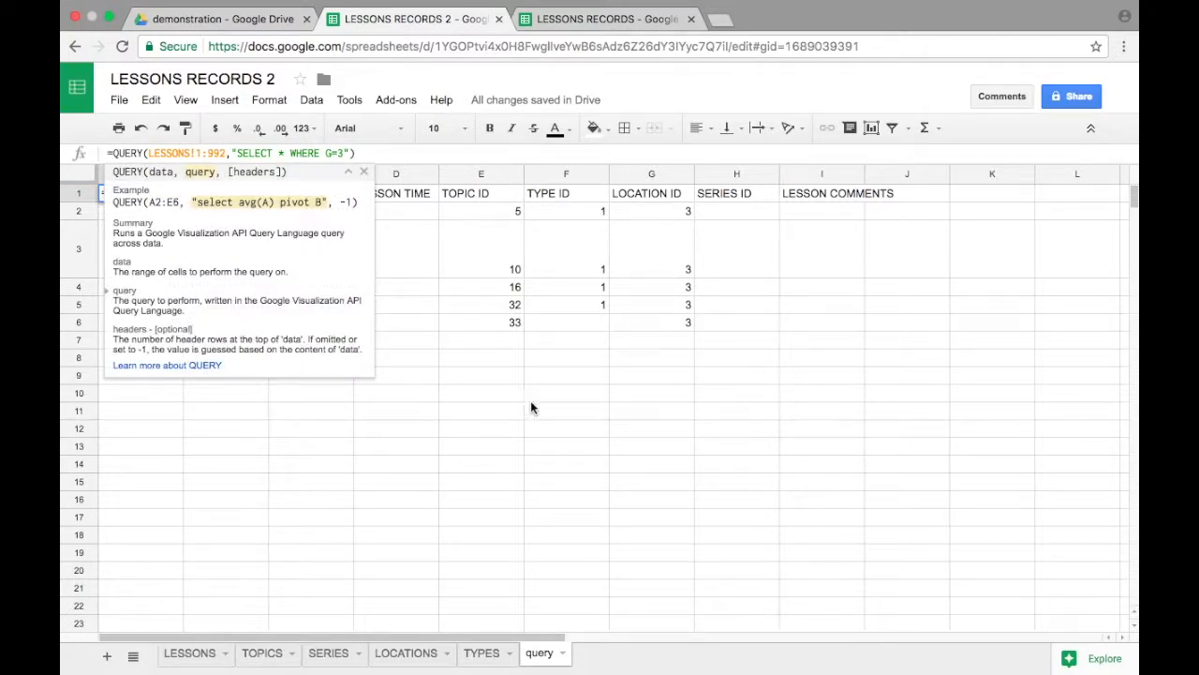
pyautogui.write('C')
pyautogui.write('OUNT(')
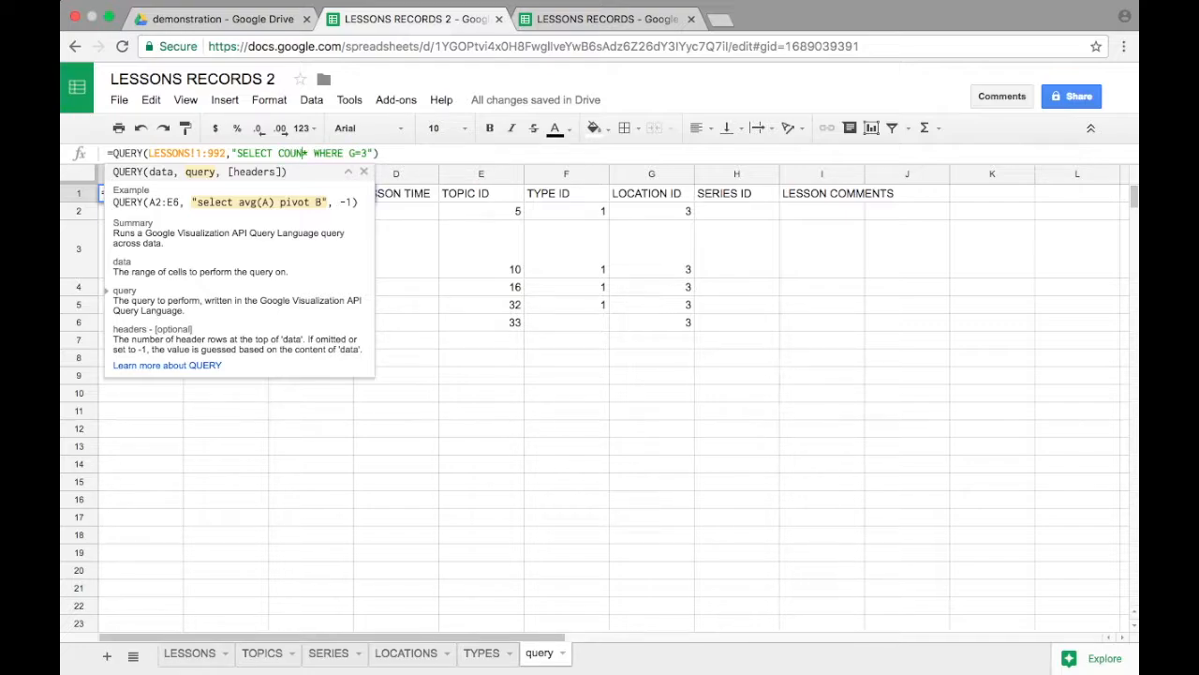
pyautogui.write('A')
pyautogui.press('Delete')
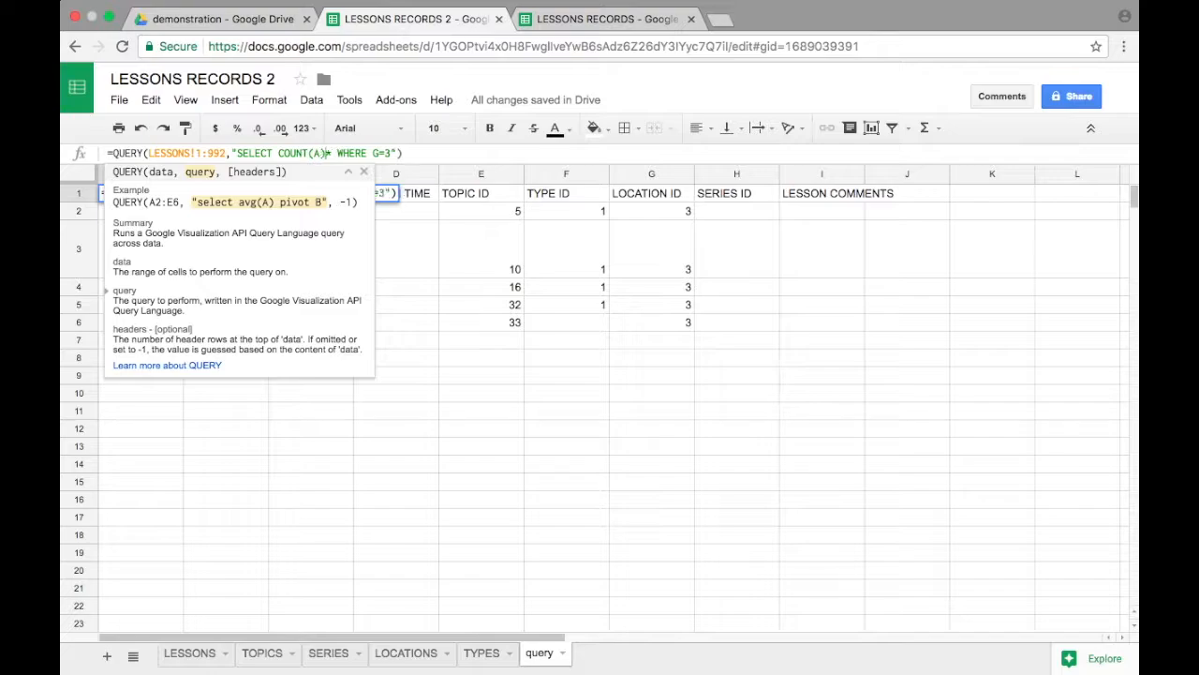
pyautogui.write(')')
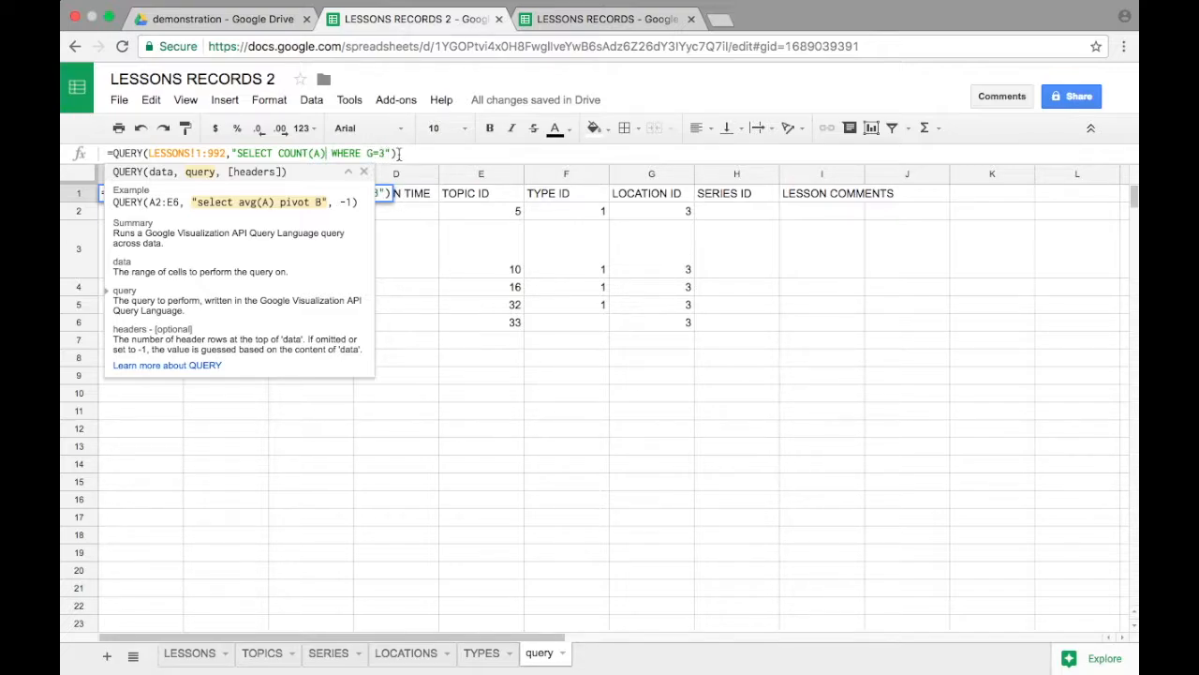
pyautogui.click(410, 155)
pyautogui.press('Return')
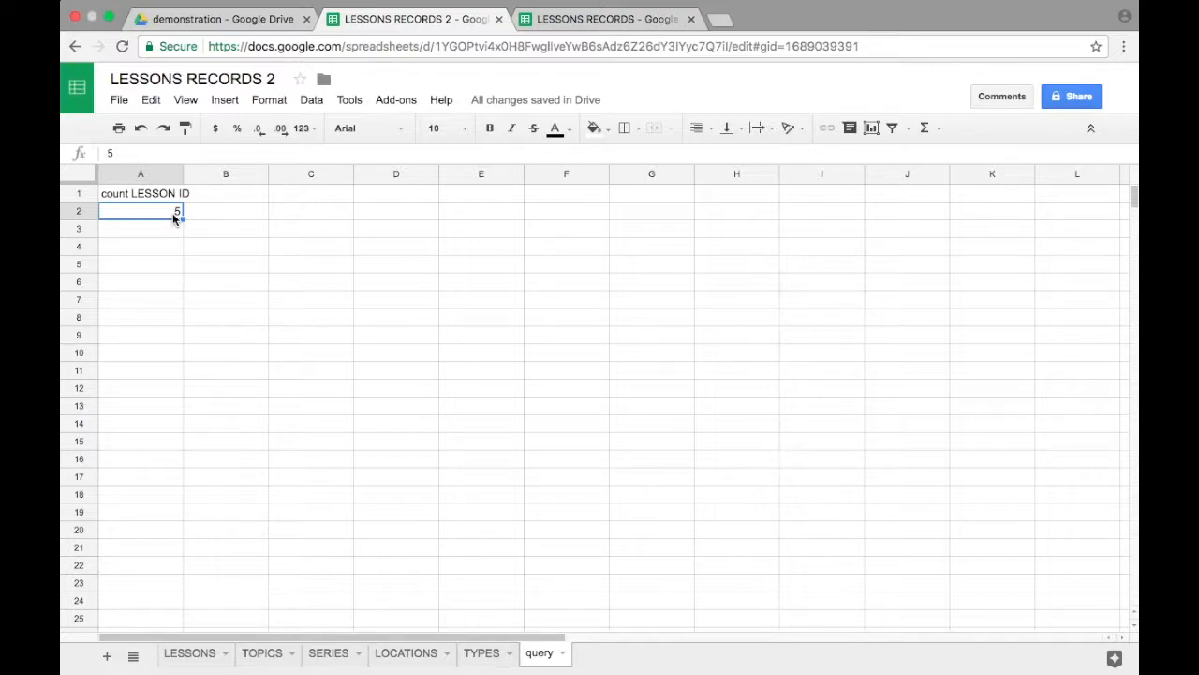
# Step: Look up the TOPIC ID of the Micaiah lesson in the LESSONS sheet and match it to its name in the TOPICS sheet
pyautogui.click(188, 652)
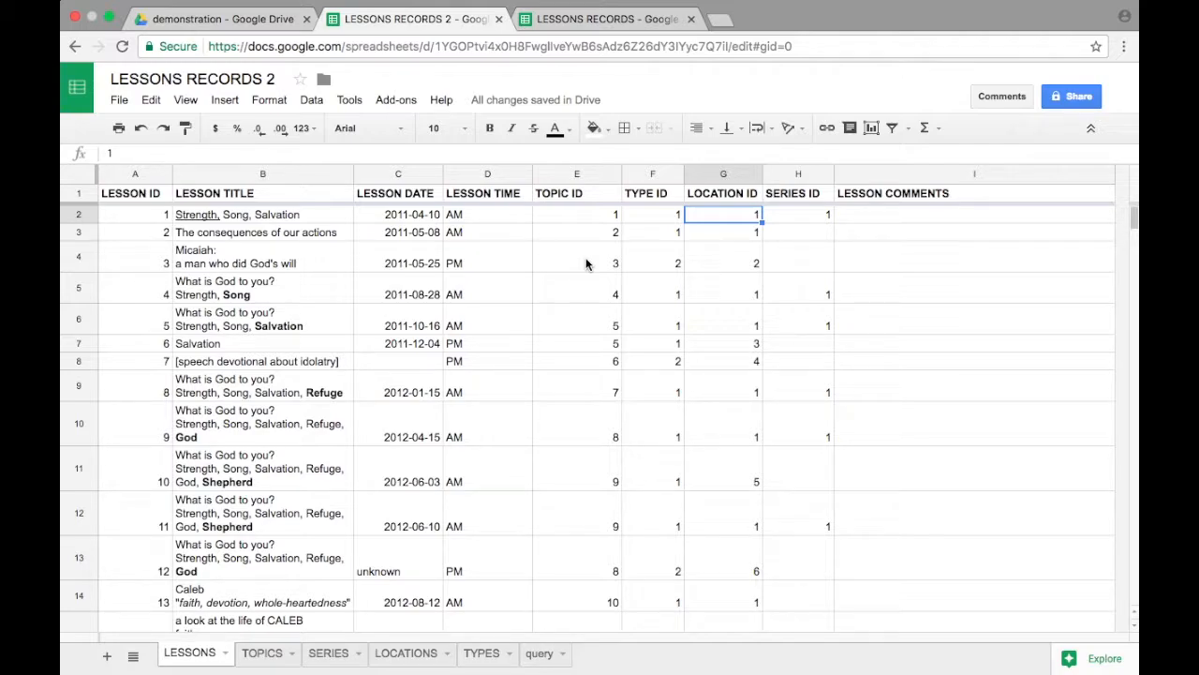
pyautogui.click(190, 253)
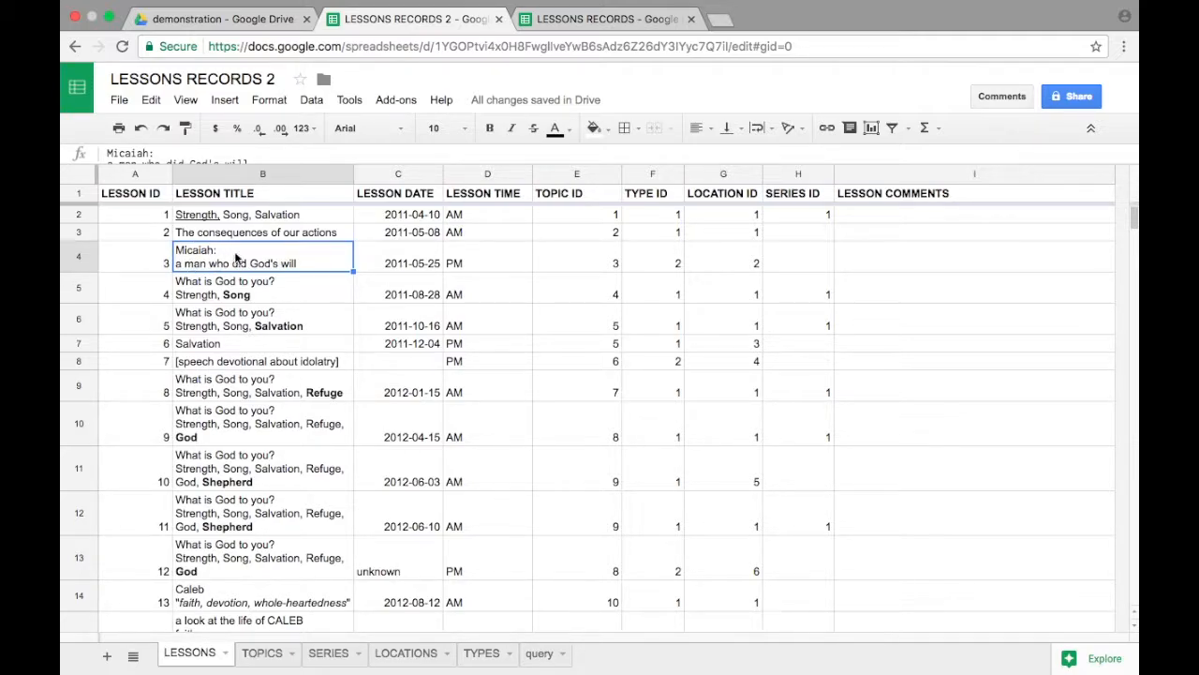
pyautogui.click(557, 260)
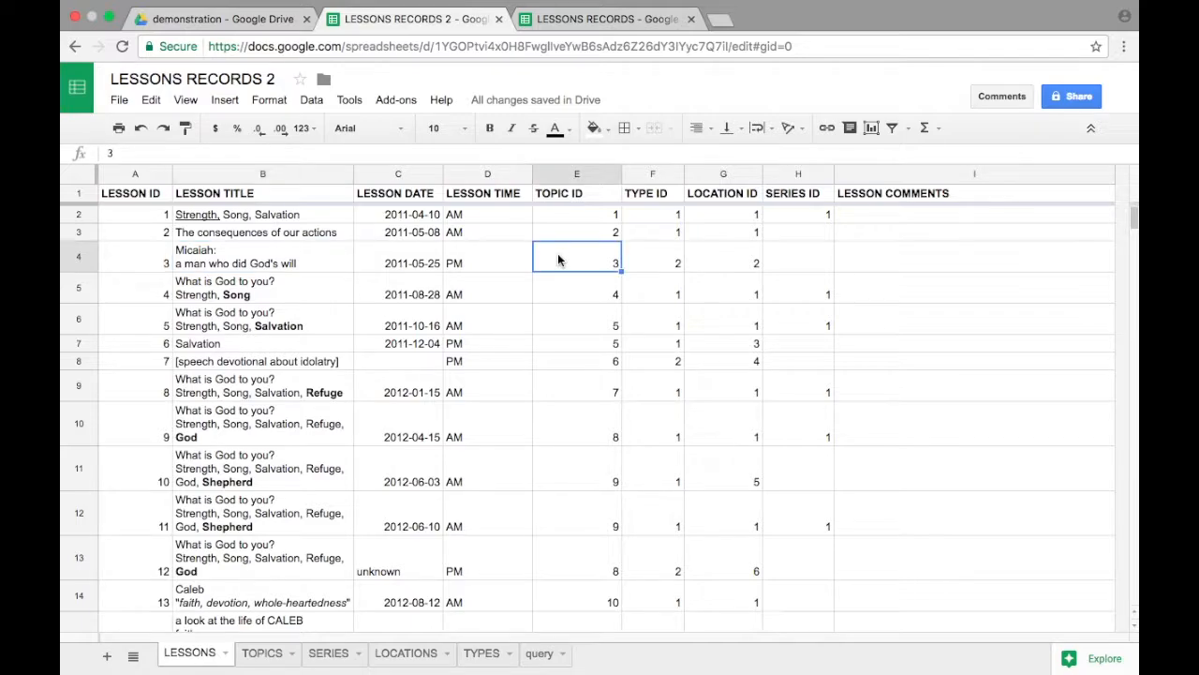
pyautogui.click(262, 652)
pyautogui.click(144, 258)
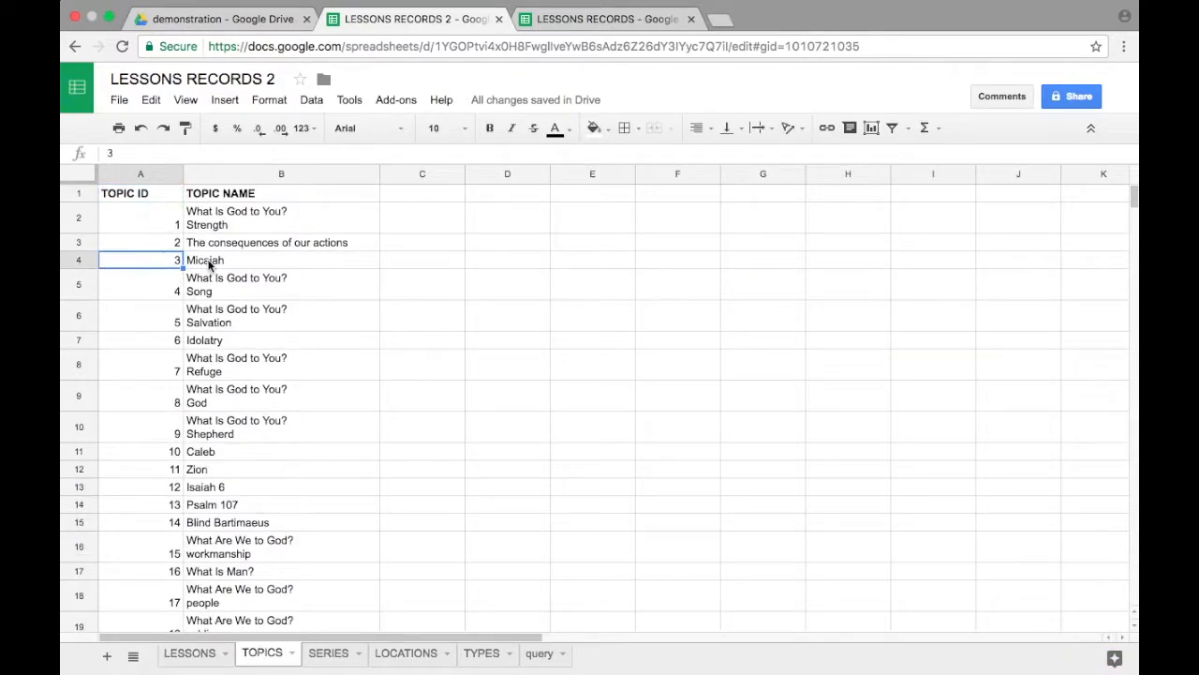
pyautogui.click(208, 266)
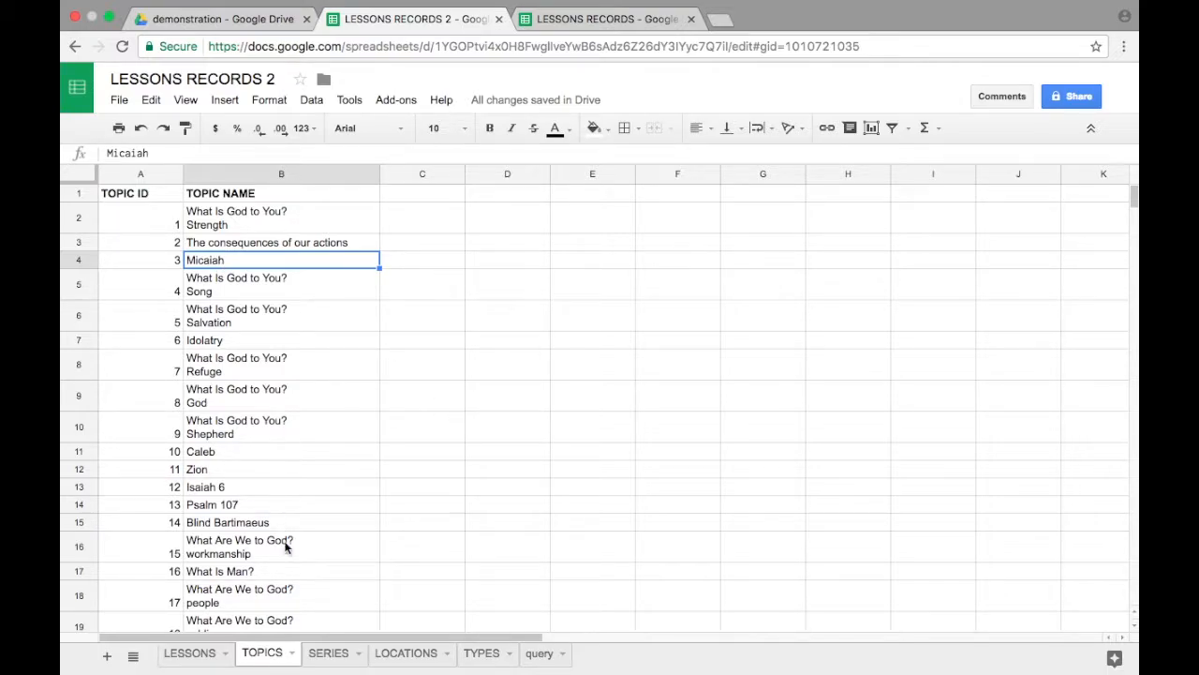
pyautogui.click(190, 653)
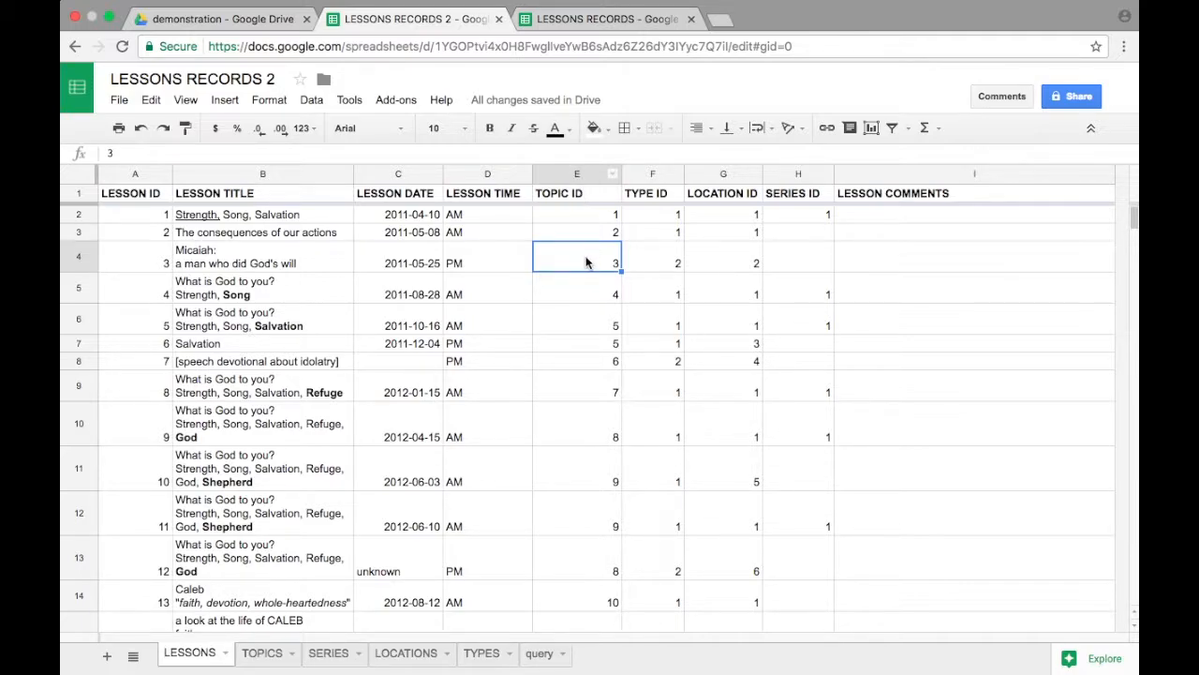
# Step: Edit cell A1's QUERY formula on the query sheet so its query text reads "SELECT * WHERE E=3"
pyautogui.click(539, 661)
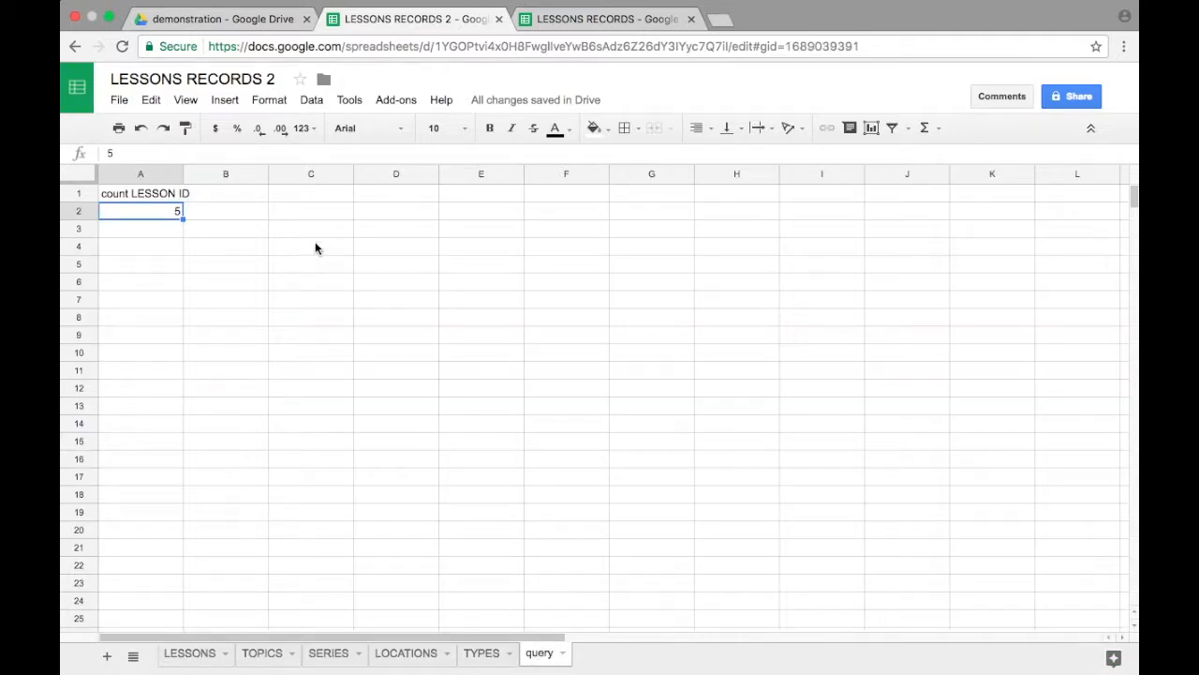
pyautogui.click(134, 191)
pyautogui.click(371, 152)
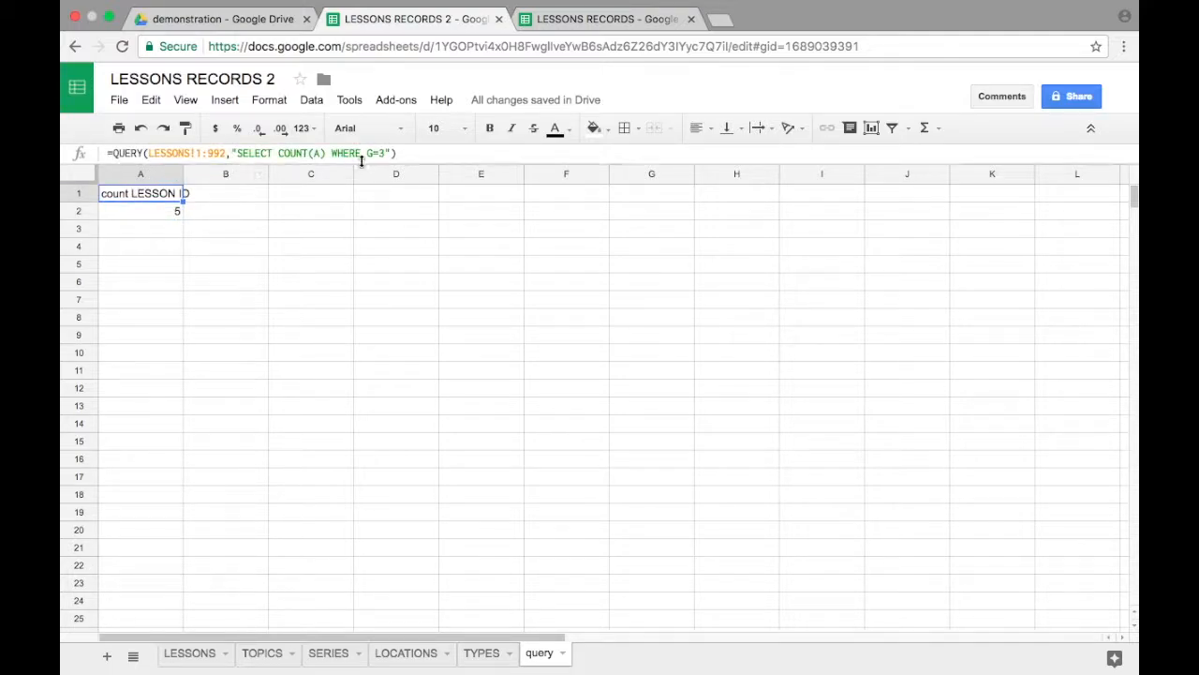
pyautogui.press('BackSpace')
pyautogui.write('E')
pyautogui.click(326, 153)
pyautogui.press('BackSpace')
pyautogui.press('BackSpace')
pyautogui.press('BackSpace')
pyautogui.press('BackSpace')
pyautogui.press('BackSpace')
pyautogui.press('BackSpace')
pyautogui.press('BackSpace')
pyautogui.press('BackSpace')
pyautogui.write('*')
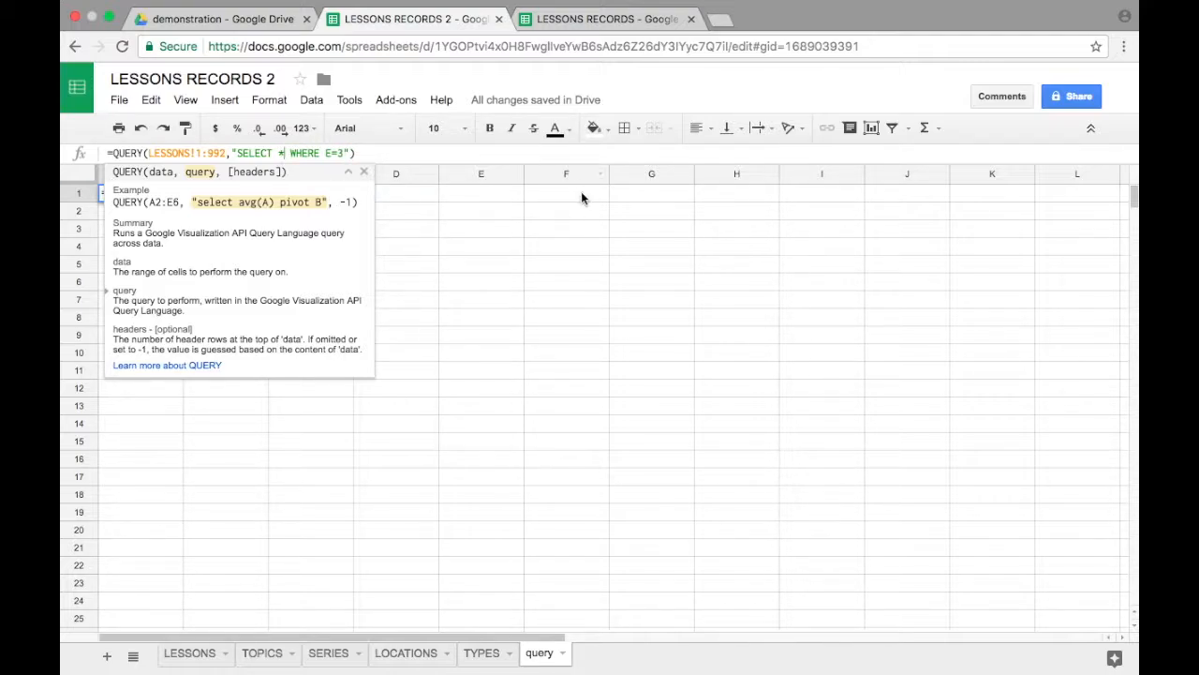
pyautogui.press('Return')
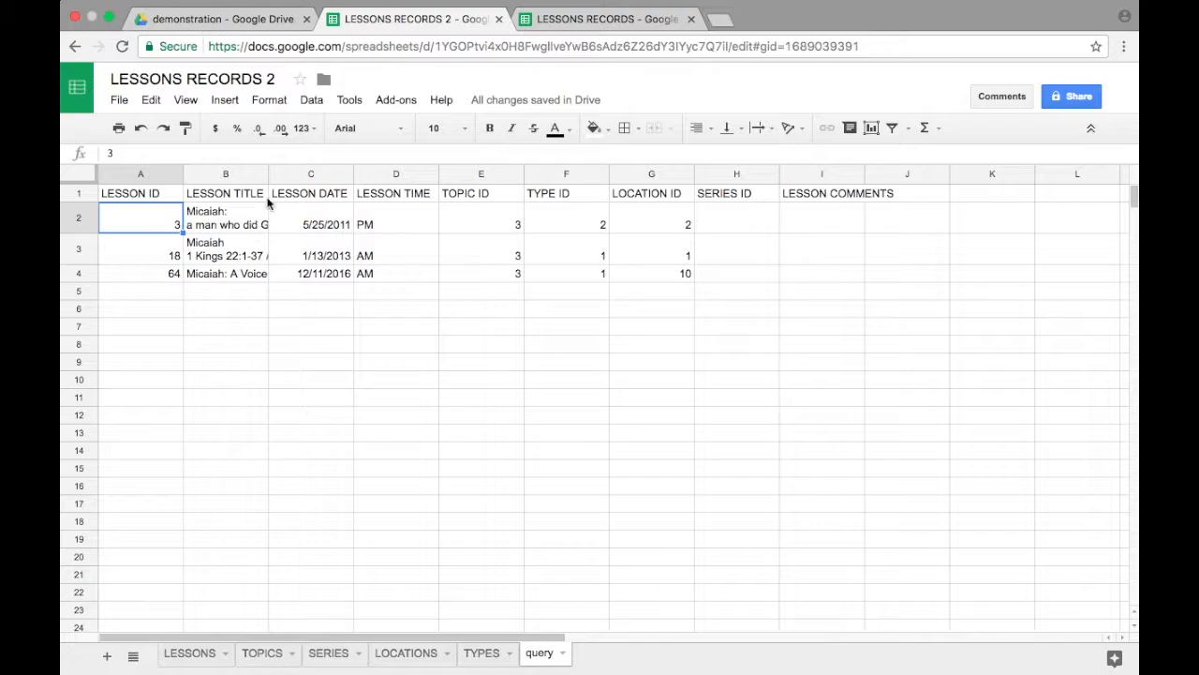
# Step: Widen the LESSON TITLE column on the query sheet to show the full titles and review the LOCATION IDs of the returned lessons
pyautogui.moveTo(269, 174); pyautogui.dragTo(443, 174)
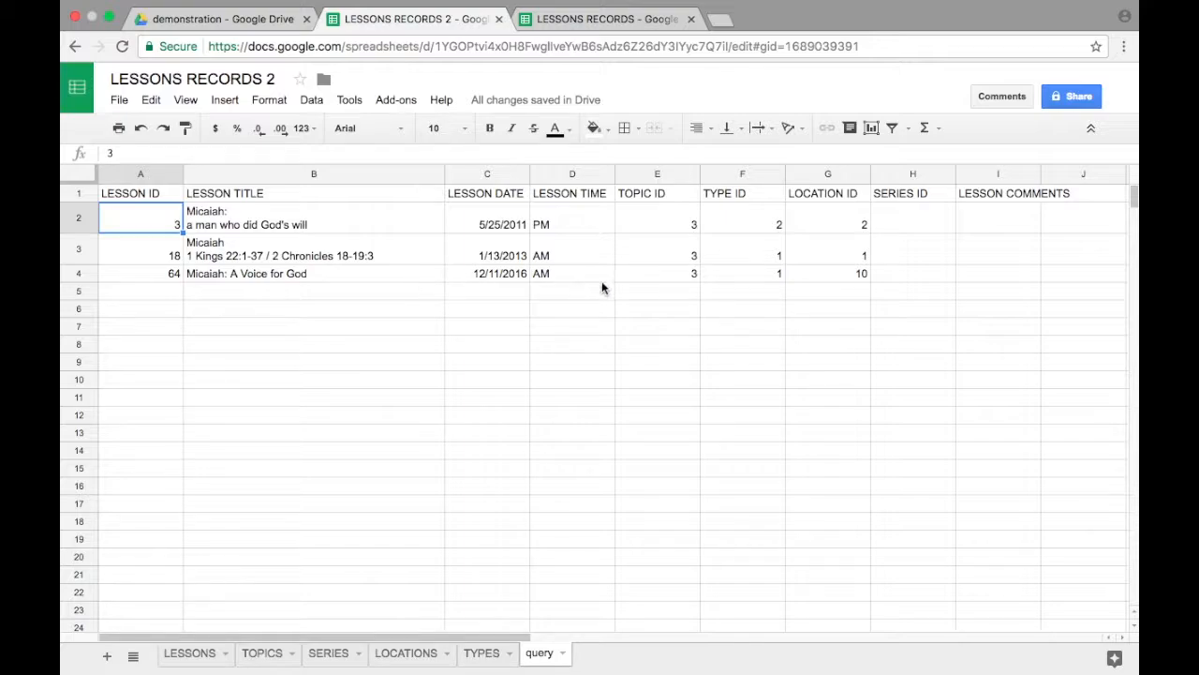
pyautogui.click(823, 219)
pyautogui.press('Down')
pyautogui.press('Down')
pyautogui.press('Up')
pyautogui.press('Up')
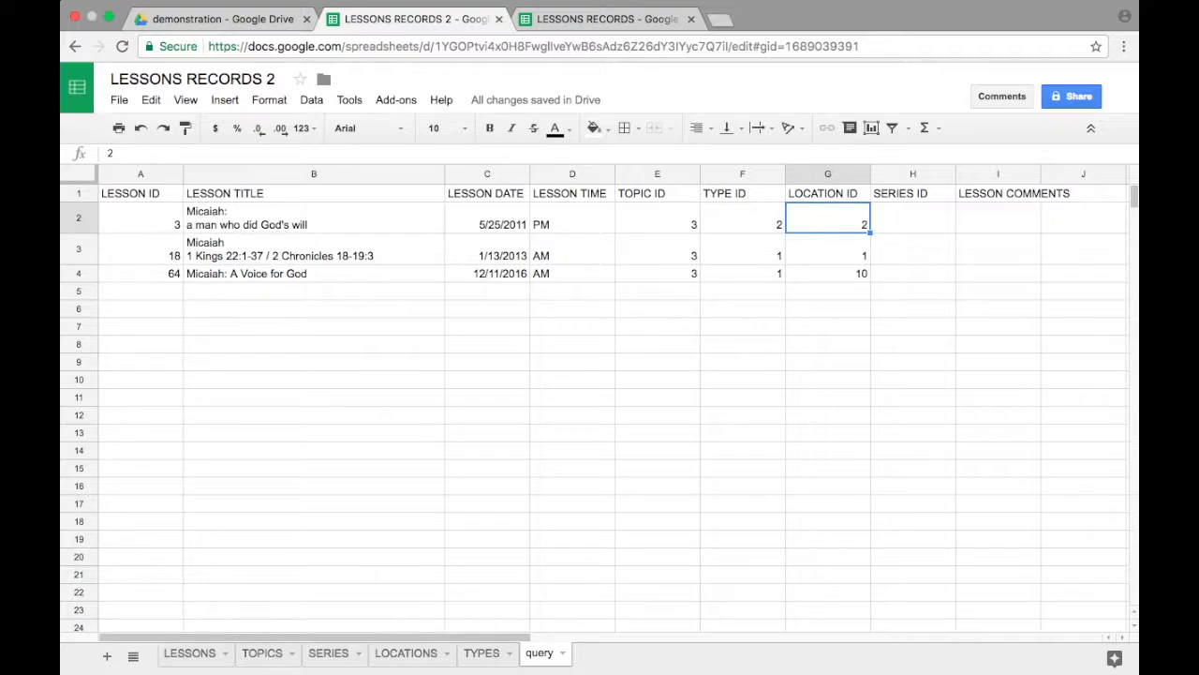
# Step: Inspect the SELECT query text inside cell A1's QUERY formula
pyautogui.click(155, 195)
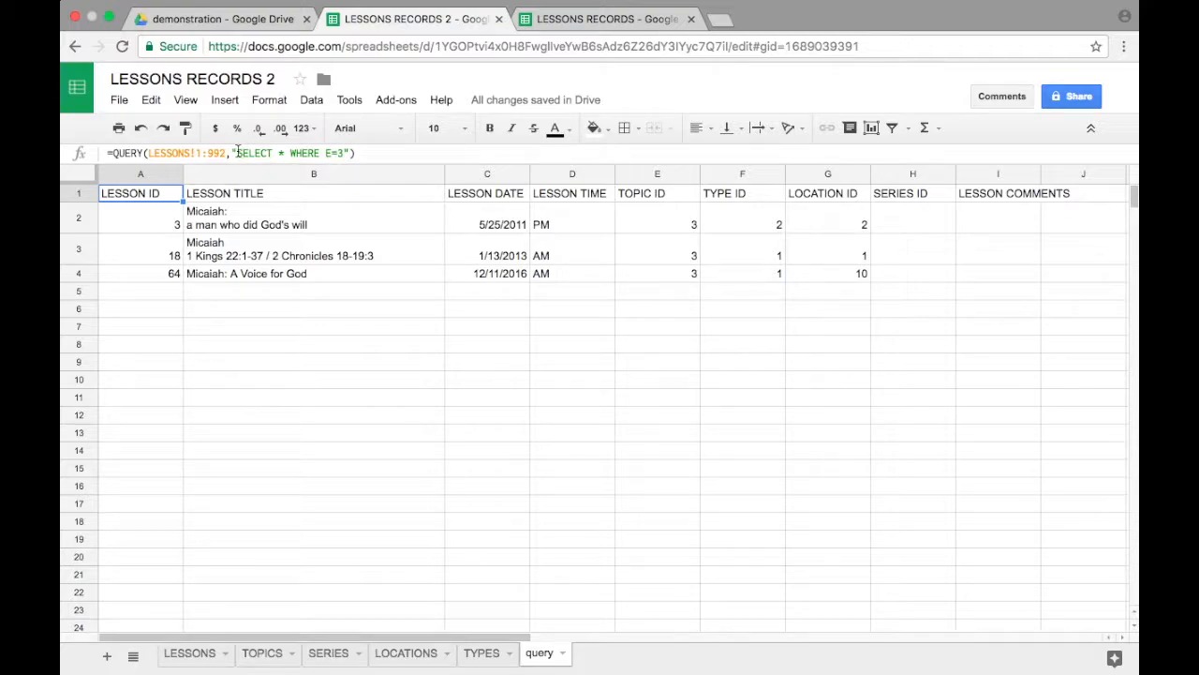
pyautogui.click(304, 152)
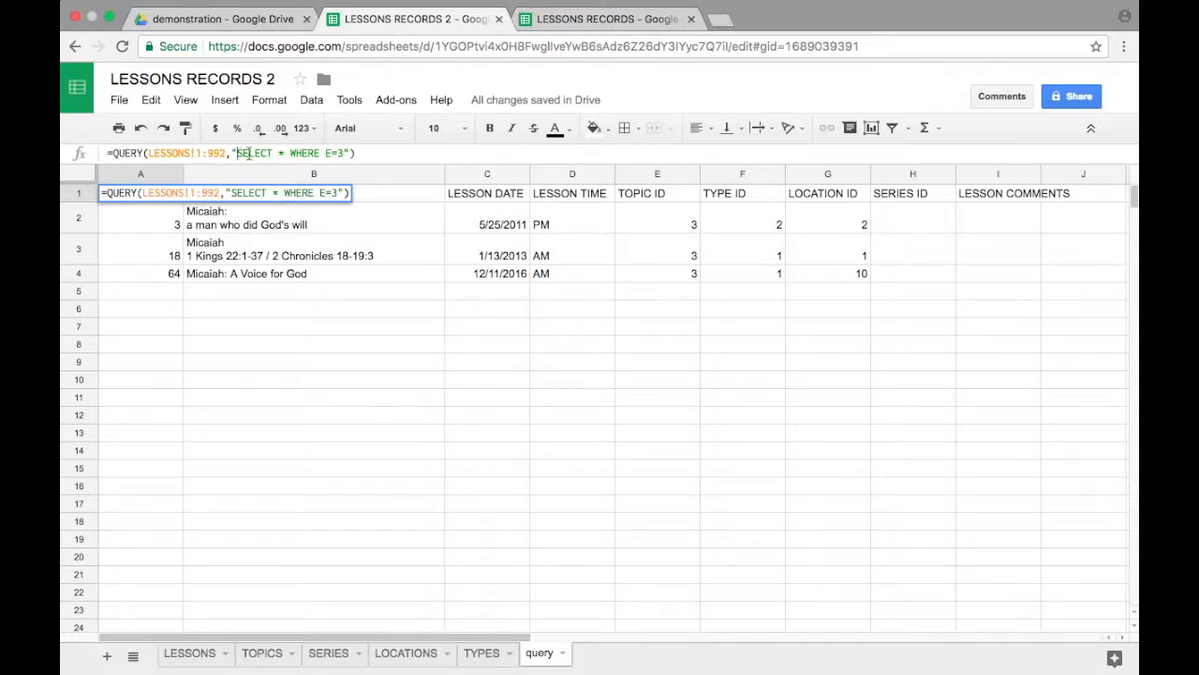
pyautogui.click(238, 153)
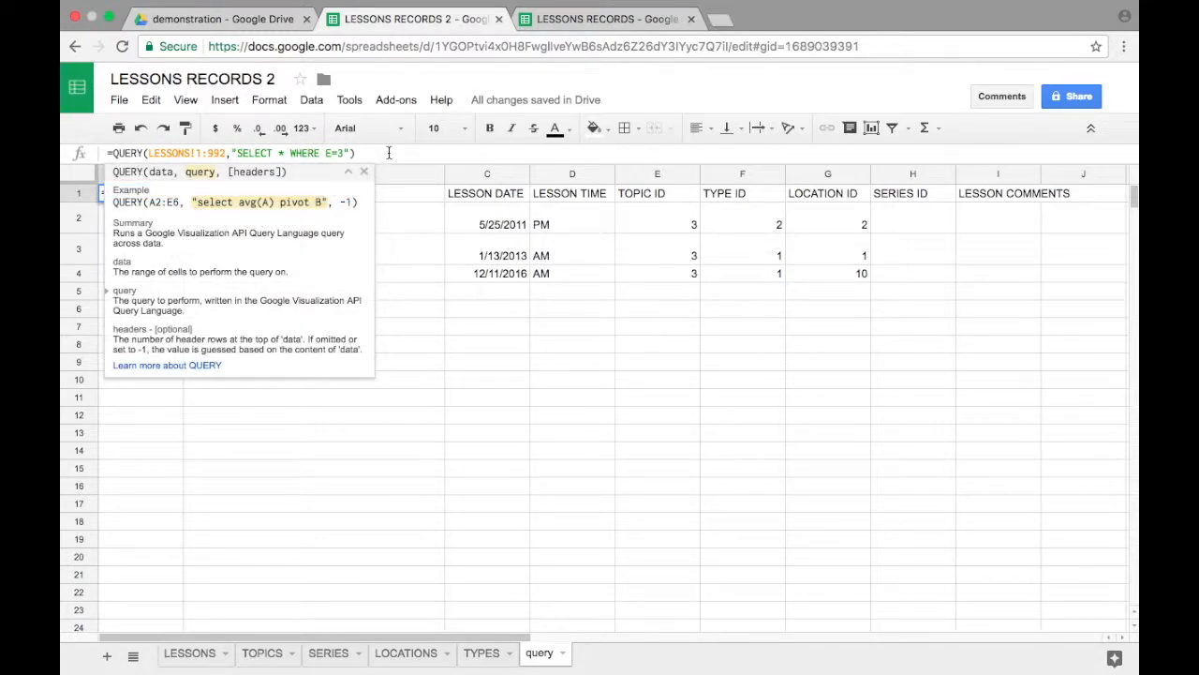
# Step: Search the web for "w3schools sql" in a new browser tab and look over the W3Schools SQL Tutorial page
pyautogui.click(723, 20)
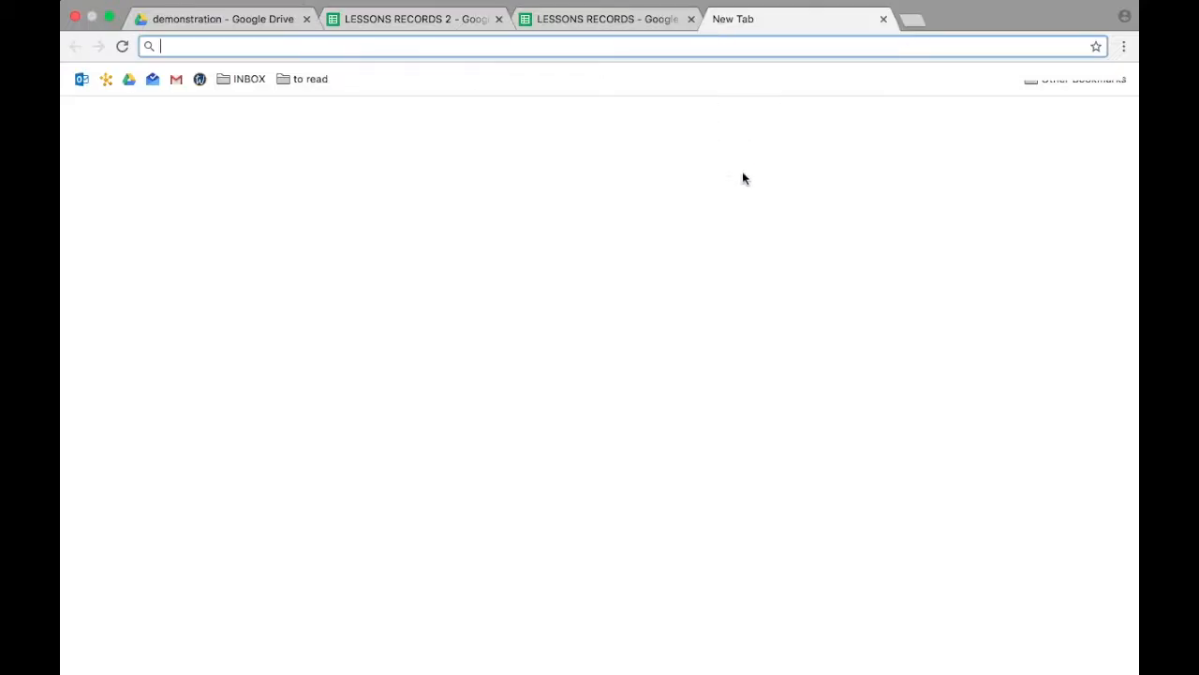
pyautogui.write('W')
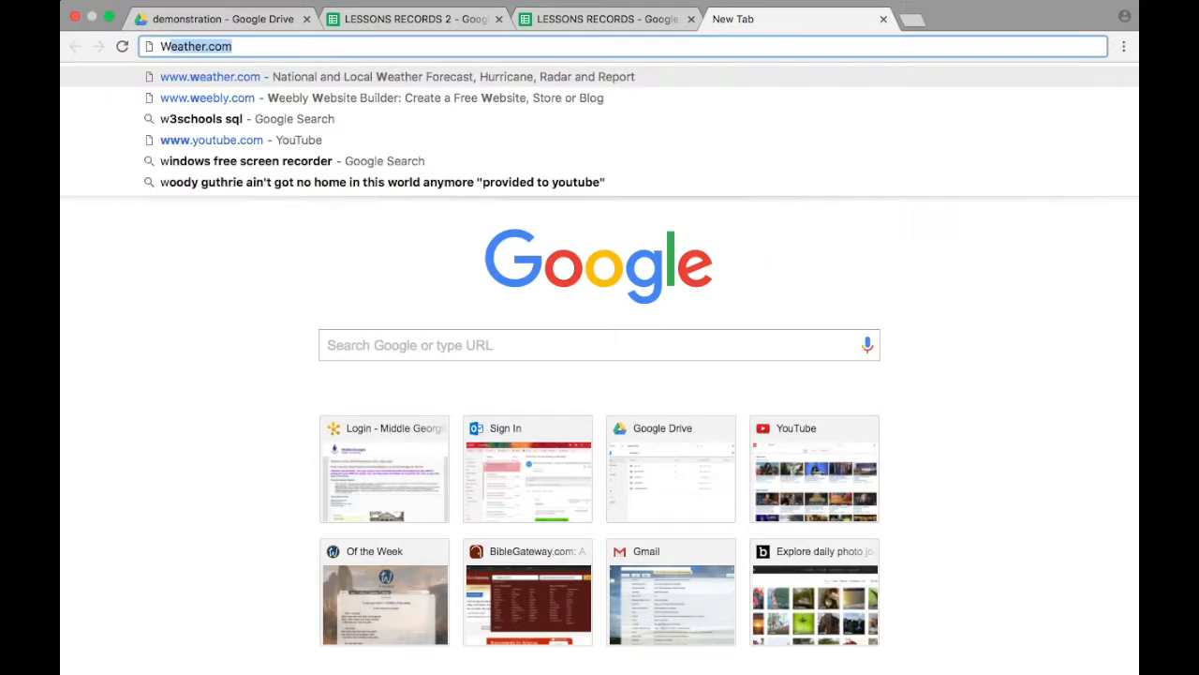
pyautogui.write('3SCHOOLS')
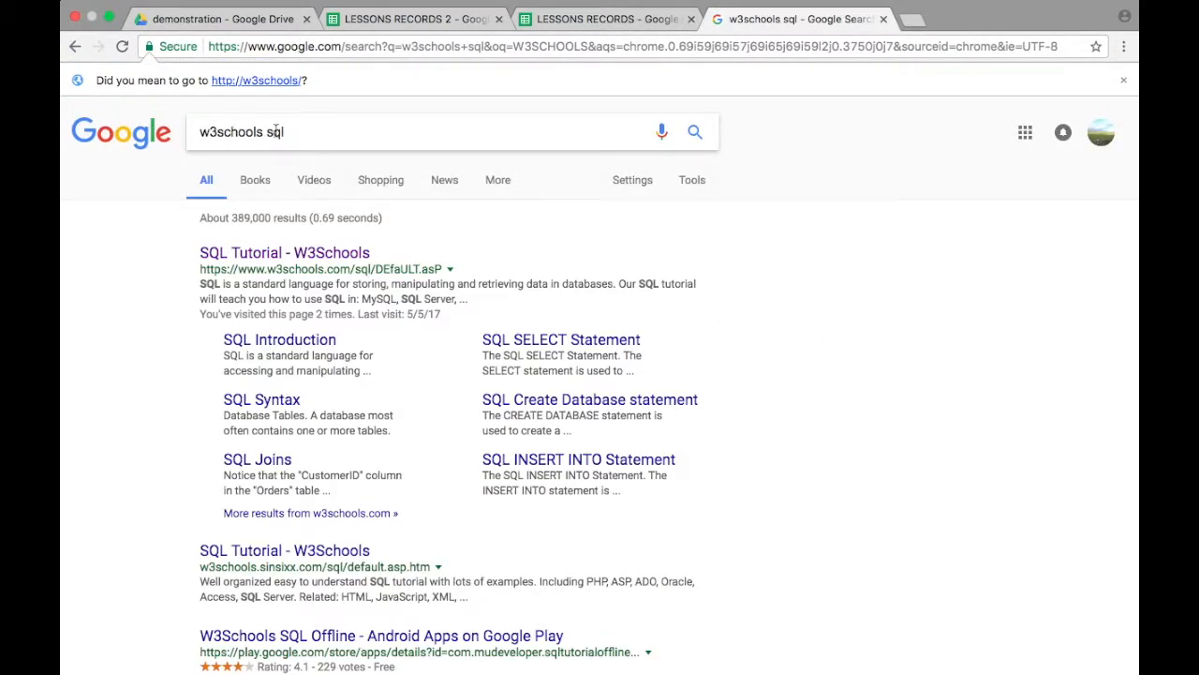
pyautogui.click(332, 255)
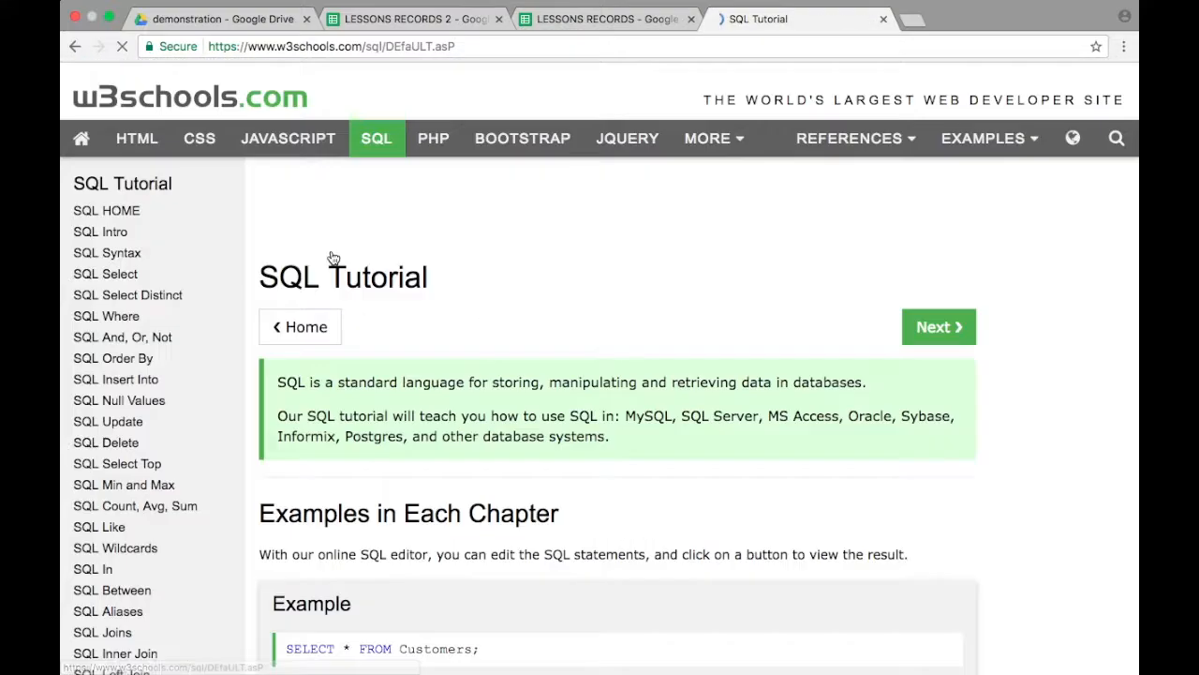
pyautogui.scroll(-3, 459, 494)
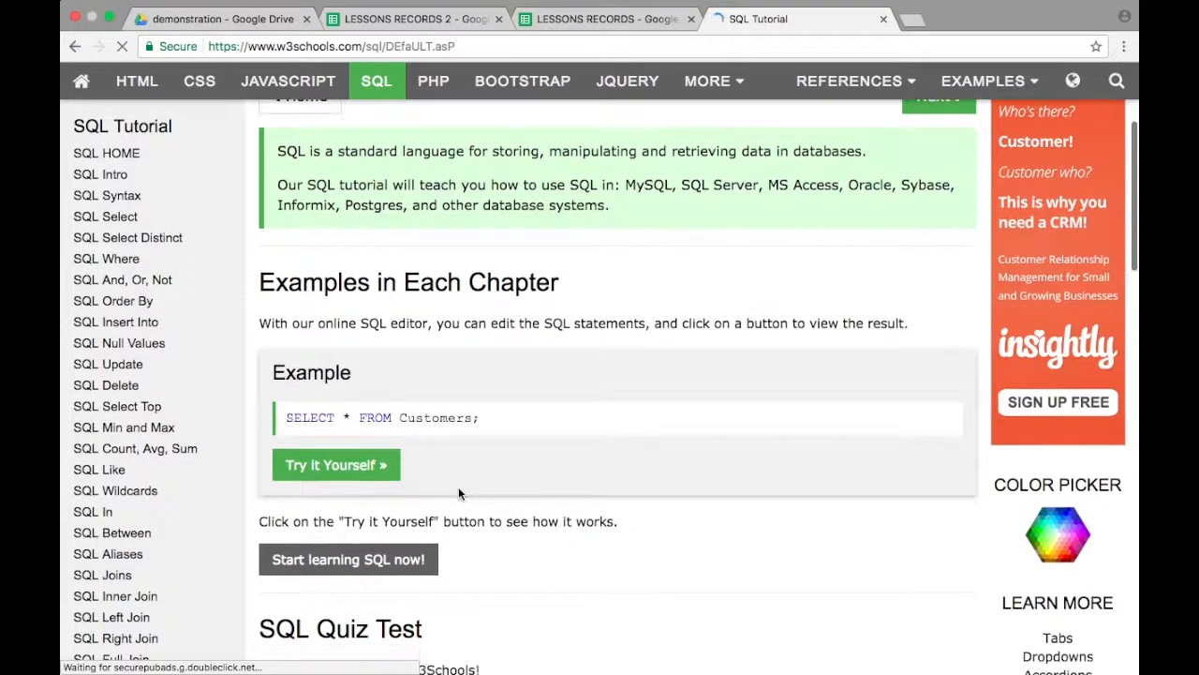
pyautogui.scroll(2, 459, 493)
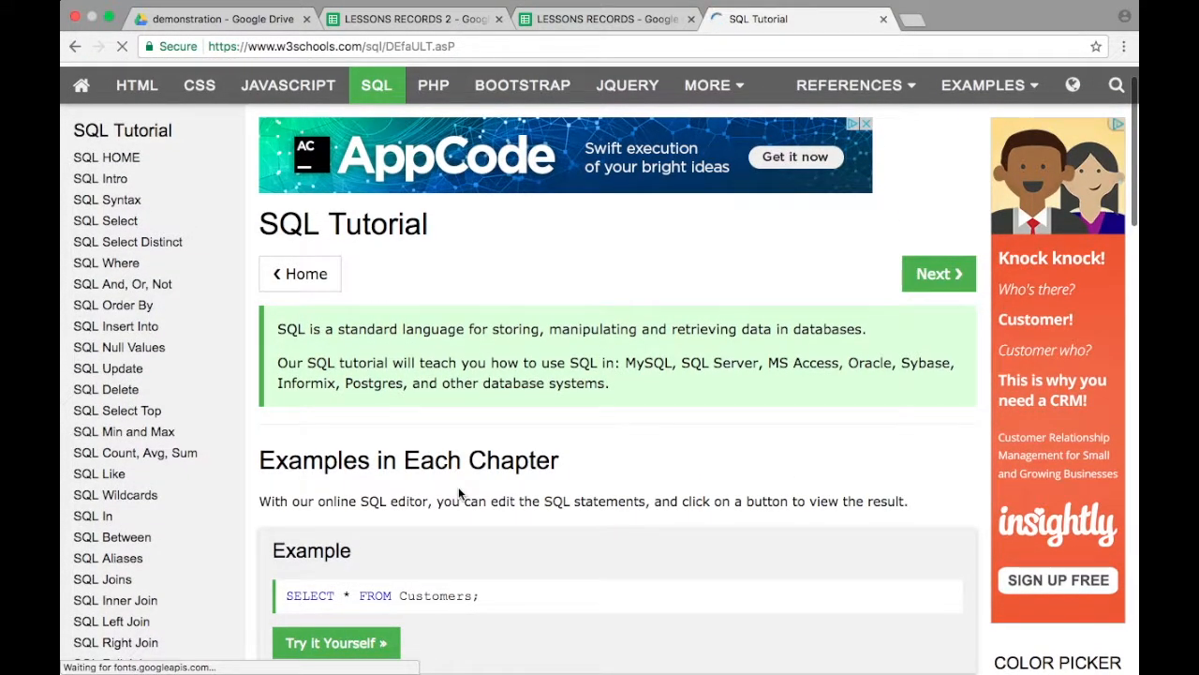
pyautogui.scroll(1, 459, 493)
pyautogui.hscroll(-1, 420, 455)
pyautogui.hscroll(1, 304, 372)
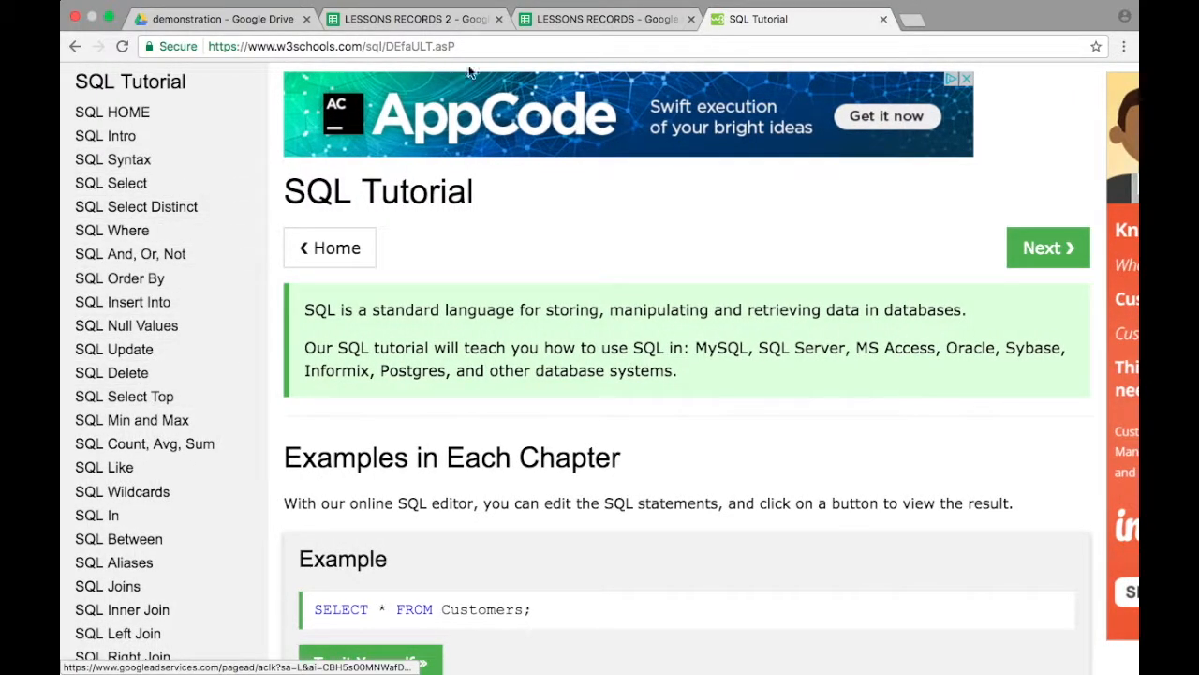
# Step: Return to the query sheet of LESSONS RECORDS 2 and leave the open QUERY formula in cell A1 without editing it
pyautogui.click(403, 20)
pyautogui.click(403, 150)
pyautogui.click(150, 217)
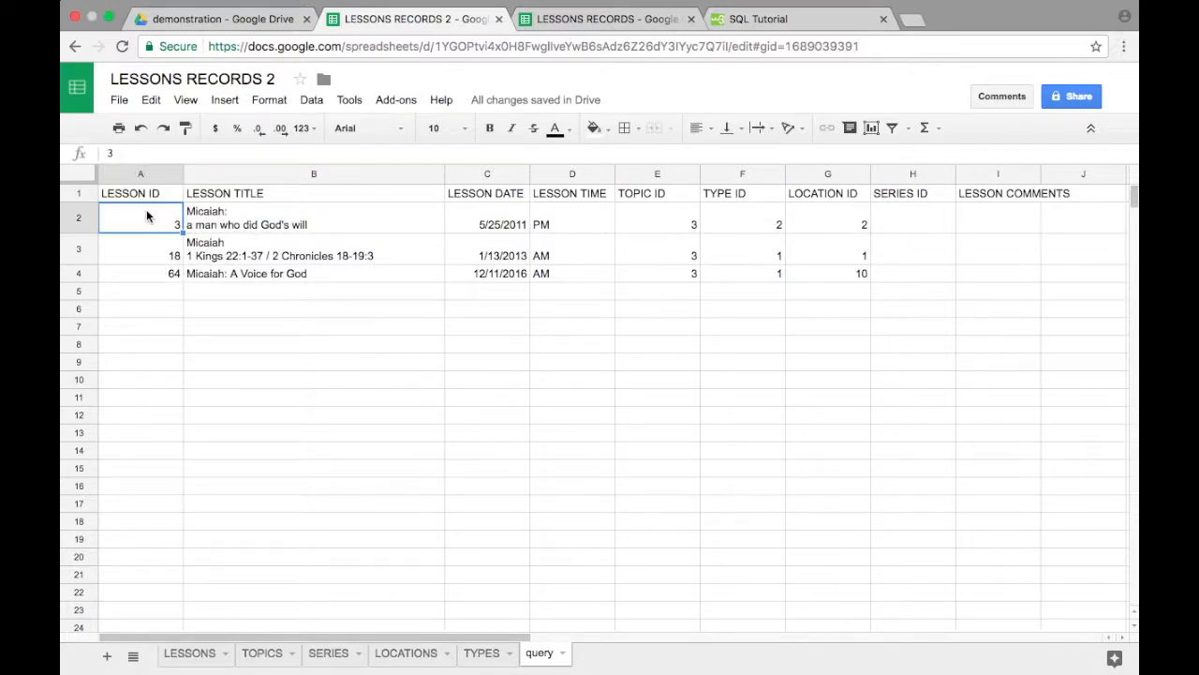
pyautogui.click(155, 198)
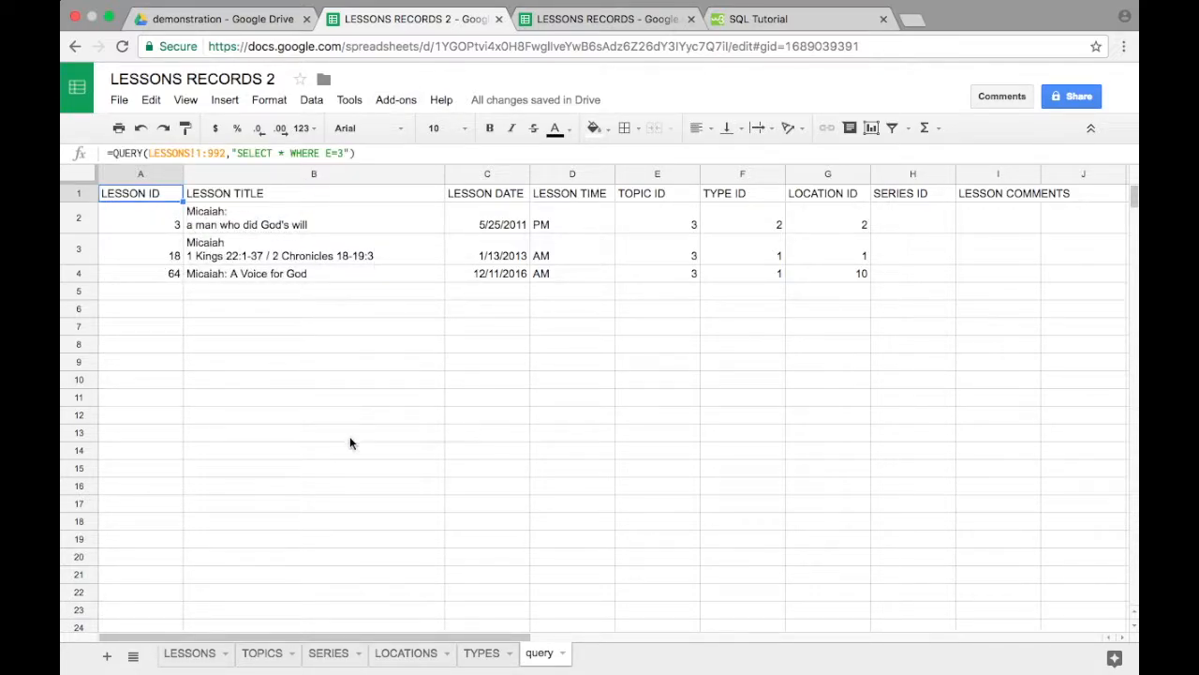
# Step: View the LESSONS sheet of LESSONS RECORDS 2 and switch to the LESSONS RECORDS spreadsheet
pyautogui.click(192, 656)
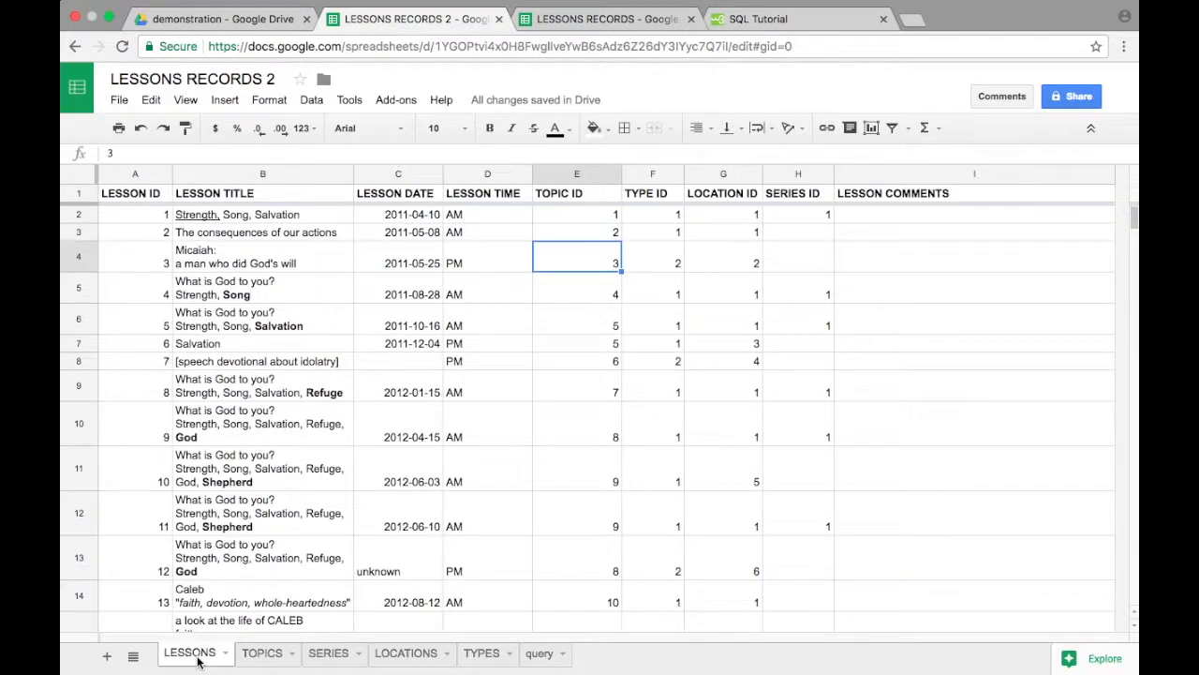
pyautogui.click(127, 197)
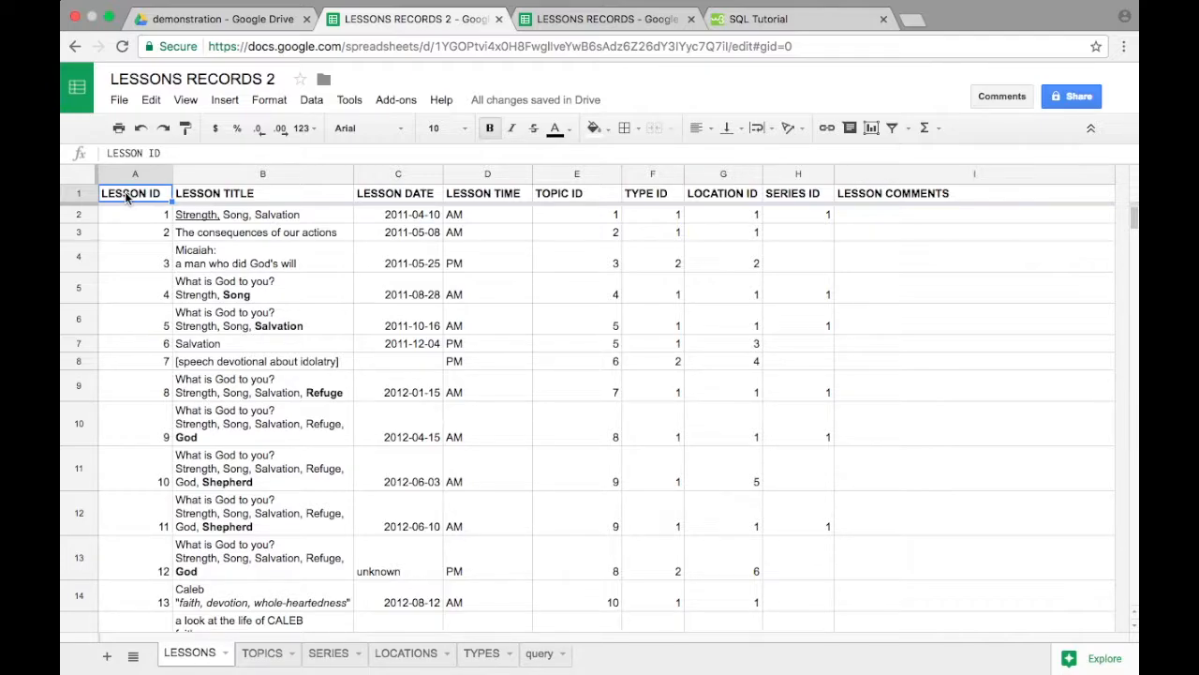
pyautogui.click(580, 20)
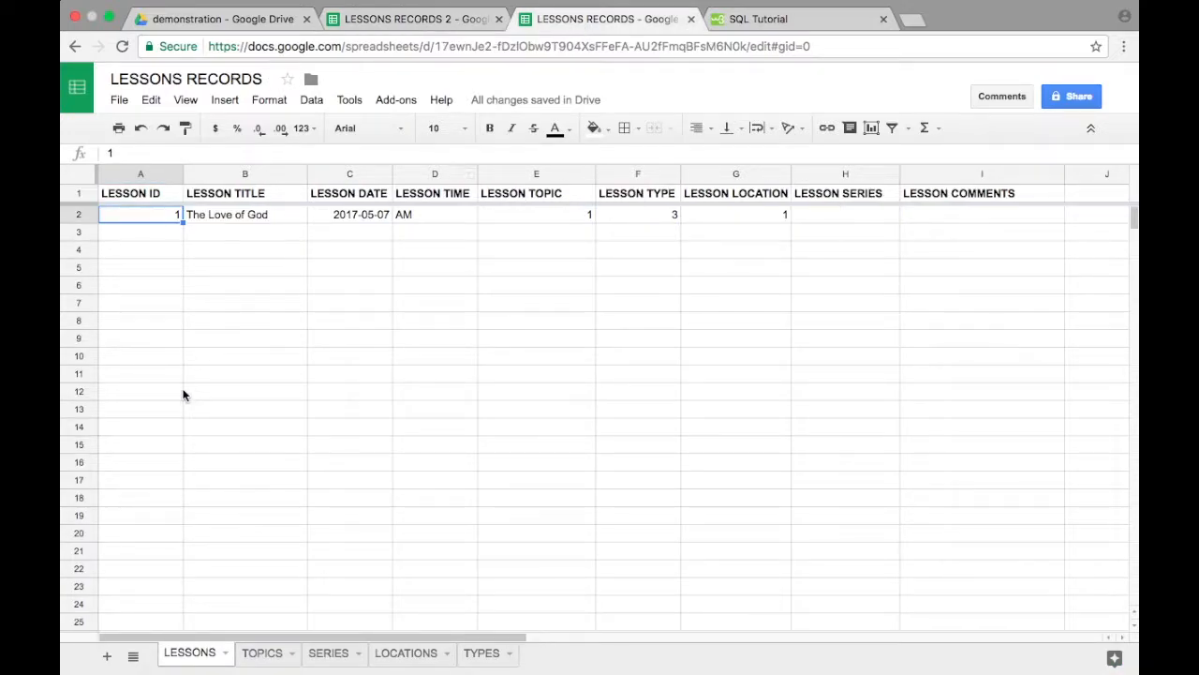